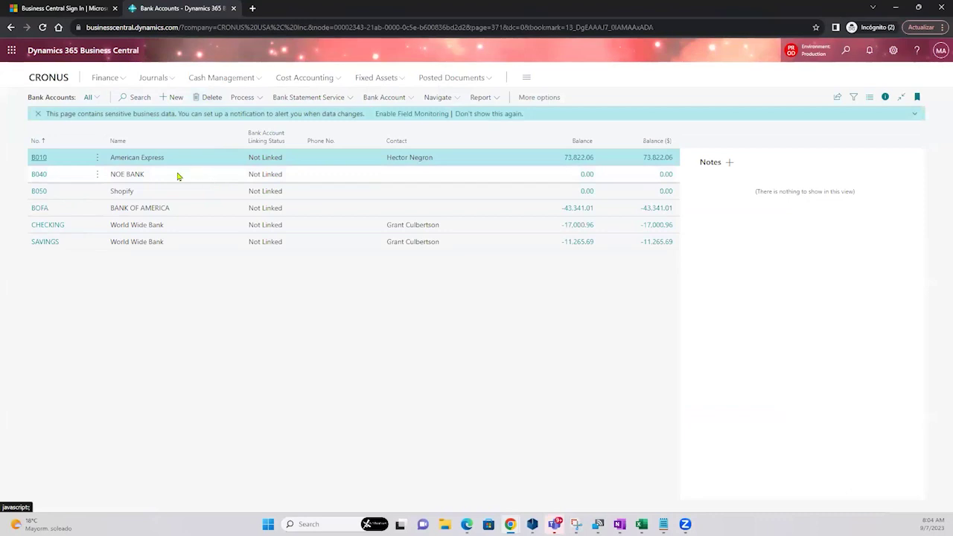
# - Open the bank account card for the CHECKING World Wide Bank account
pyautogui.click(108, 225)
pyautogui.click(47, 226)
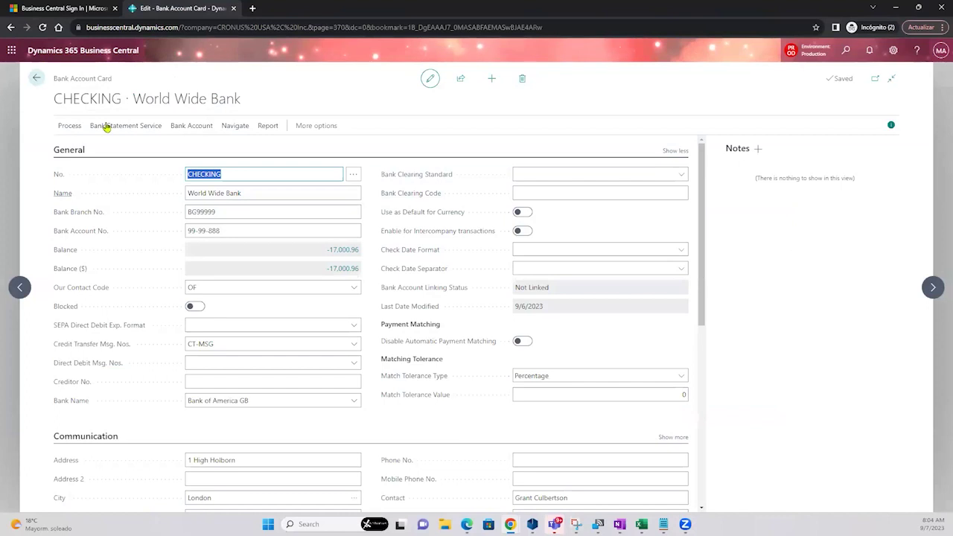
pyautogui.moveTo(53, 82); pyautogui.dragTo(124, 79)
pyautogui.moveTo(53, 100); pyautogui.dragTo(121, 91)
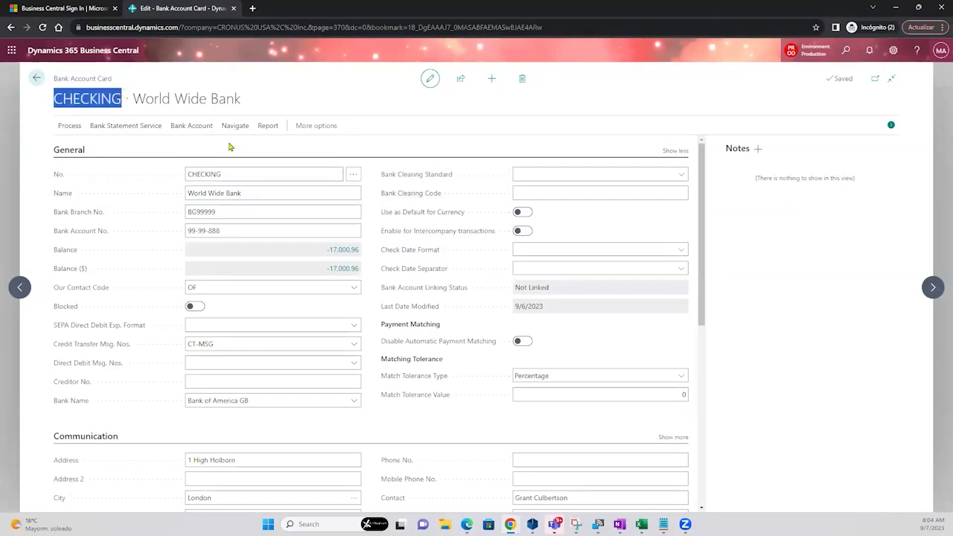
# - Examine the bank account's general details, including its name, bank branch number and bank account number
pyautogui.click(239, 192)
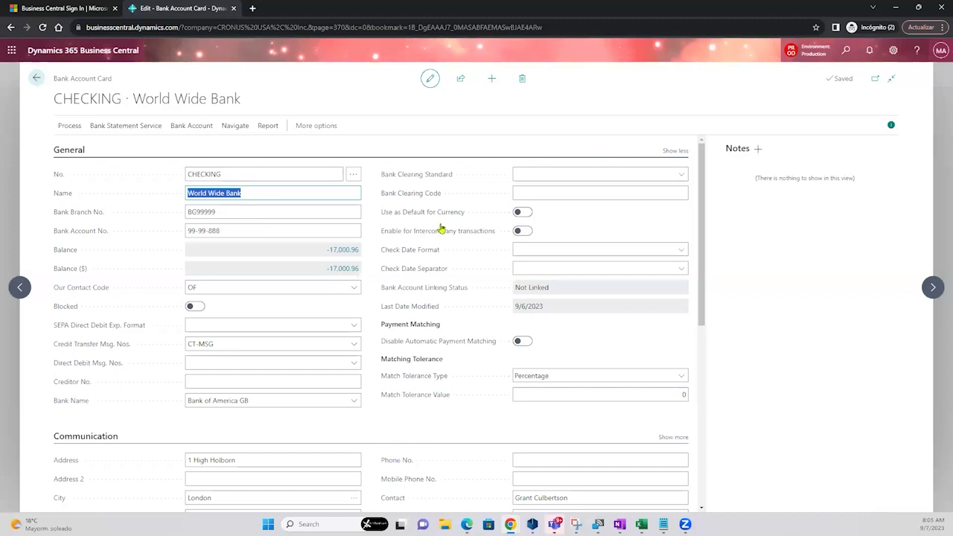
pyautogui.click(367, 273)
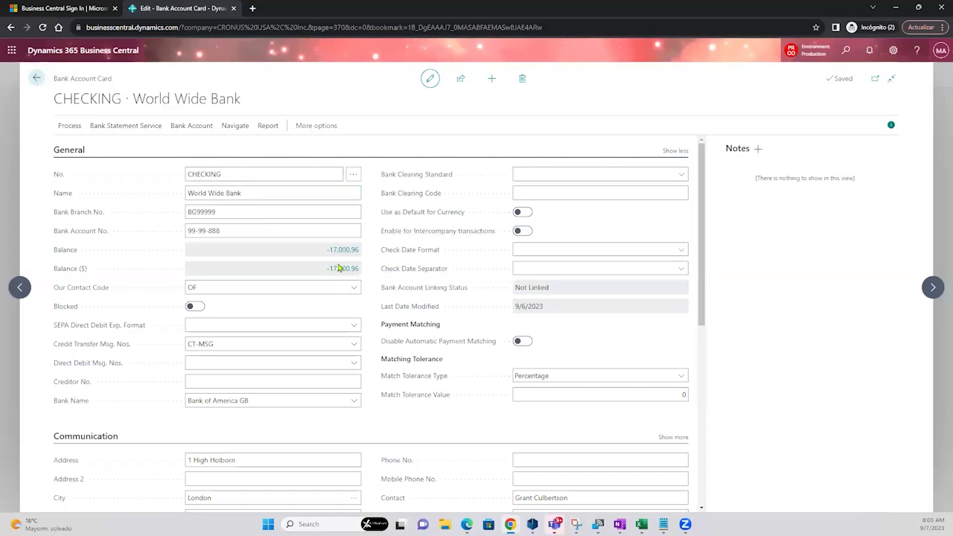
pyautogui.scroll(-2, 378, 253)
pyautogui.scroll(-1, 377, 257)
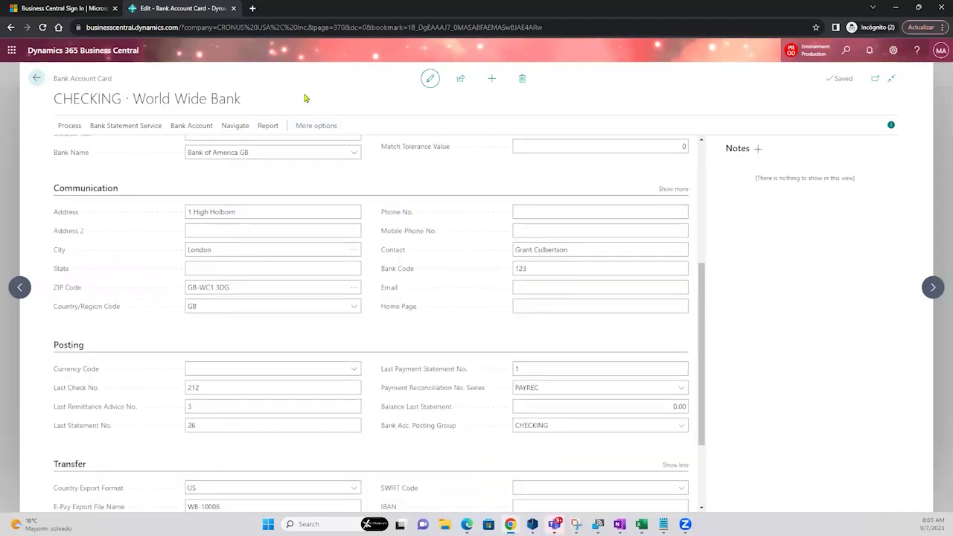
pyautogui.scroll(3, 357, 178)
pyautogui.moveTo(244, 103); pyautogui.dragTo(128, 100)
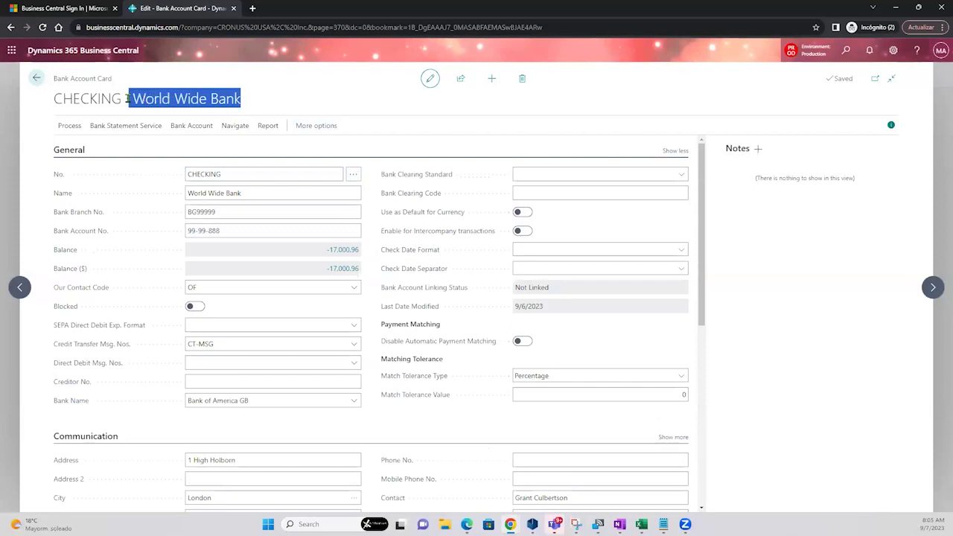
pyautogui.click(261, 192)
pyautogui.click(240, 211)
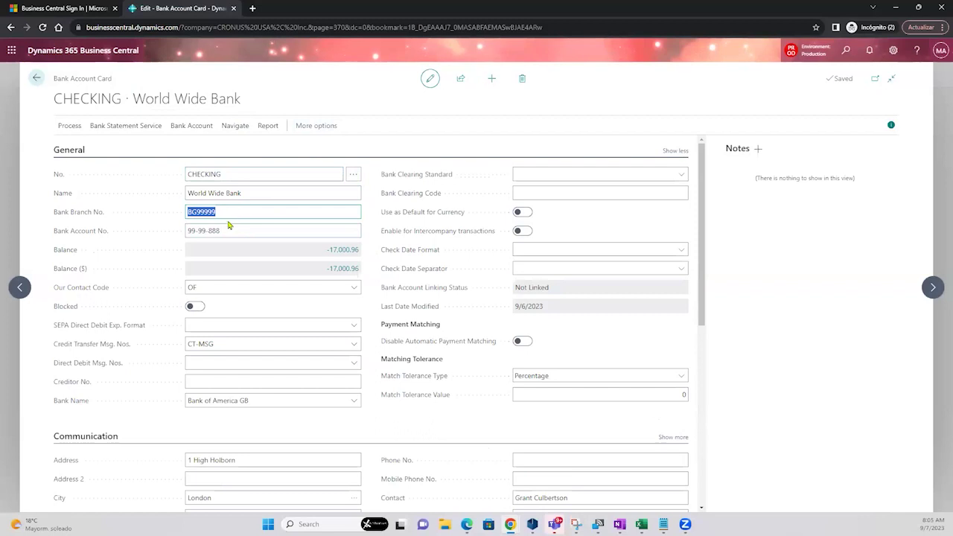
pyautogui.click(224, 225)
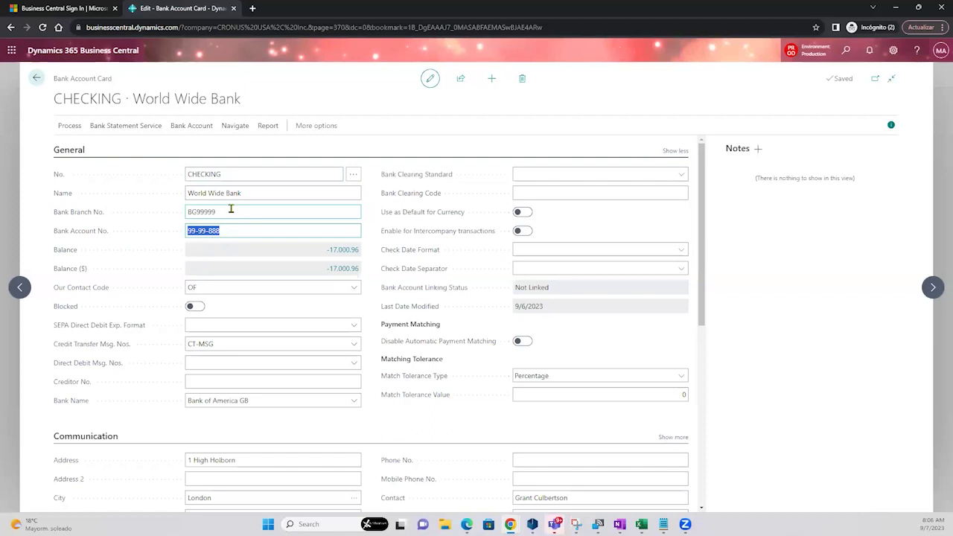
pyautogui.click(231, 212)
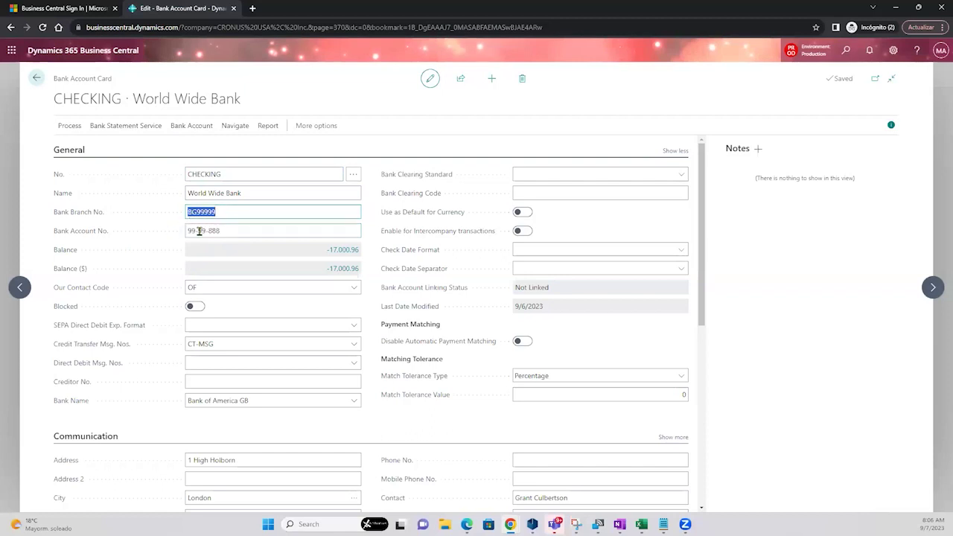
pyautogui.click(221, 231)
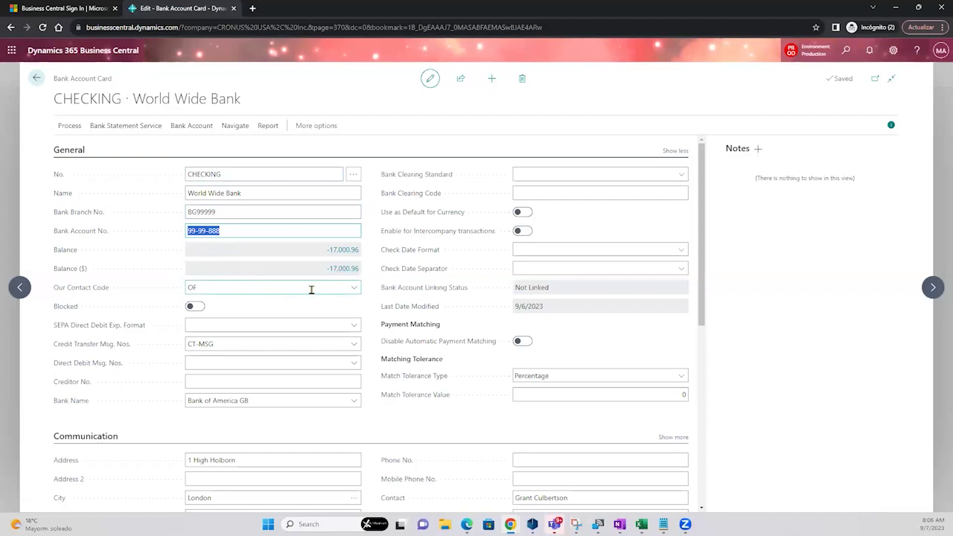
# - Examine the bank account's communication contact and the last remittance advice number in its posting details
pyautogui.scroll(-1, 313, 289)
pyautogui.scroll(-1, 315, 293)
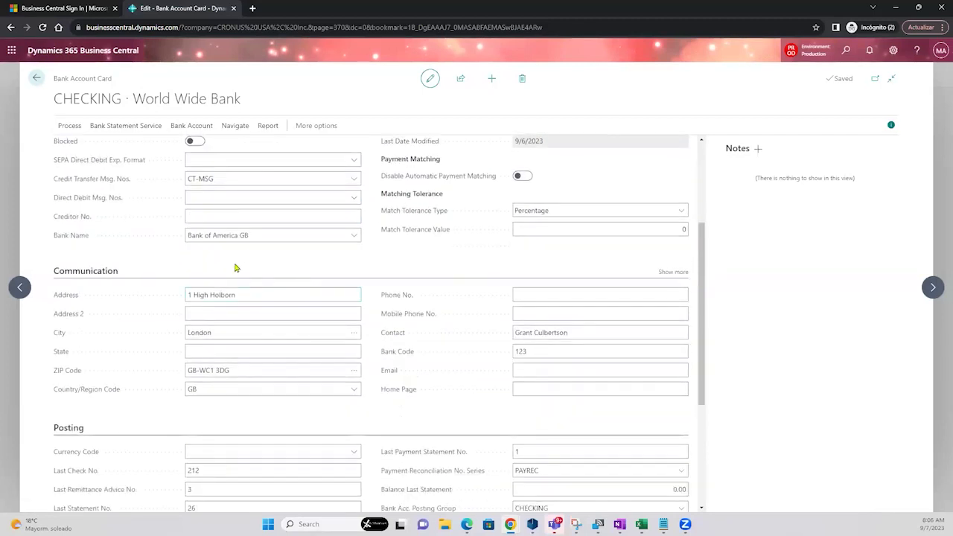
pyautogui.scroll(-2, 330, 335)
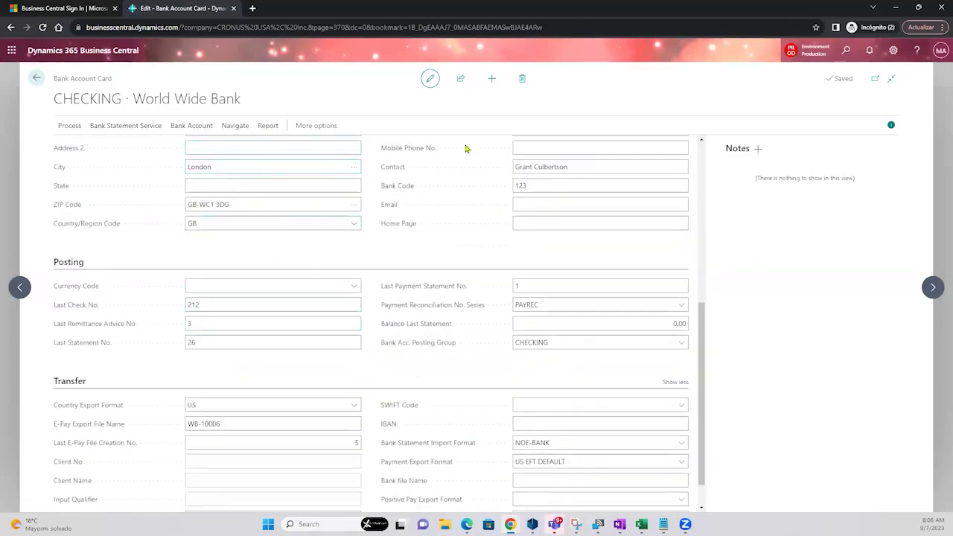
pyautogui.click(526, 170)
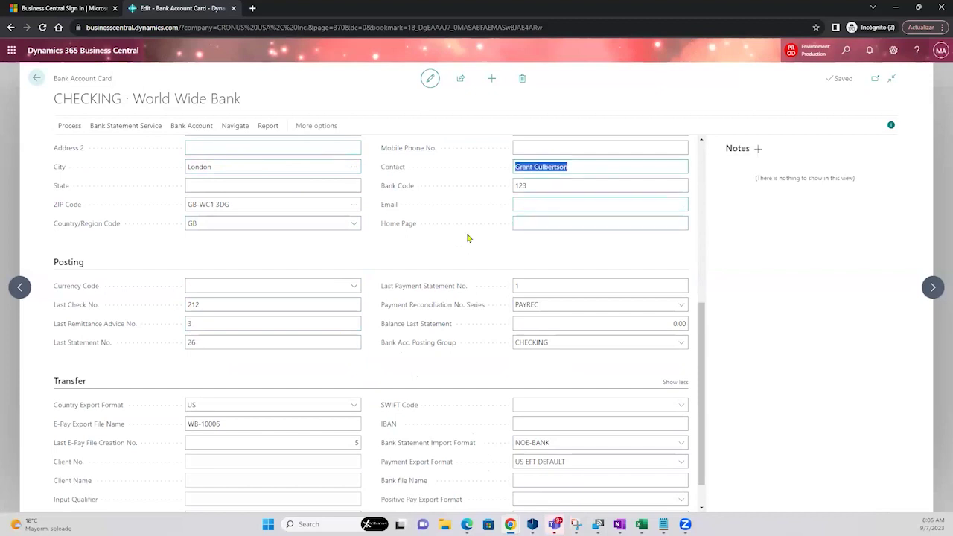
pyautogui.scroll(-1, 374, 257)
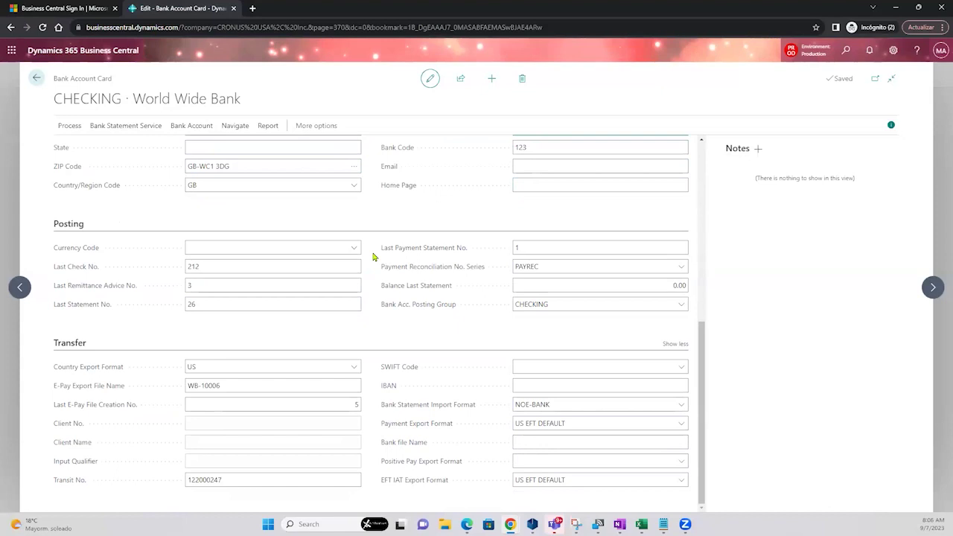
pyautogui.click(251, 285)
pyautogui.moveTo(119, 292)
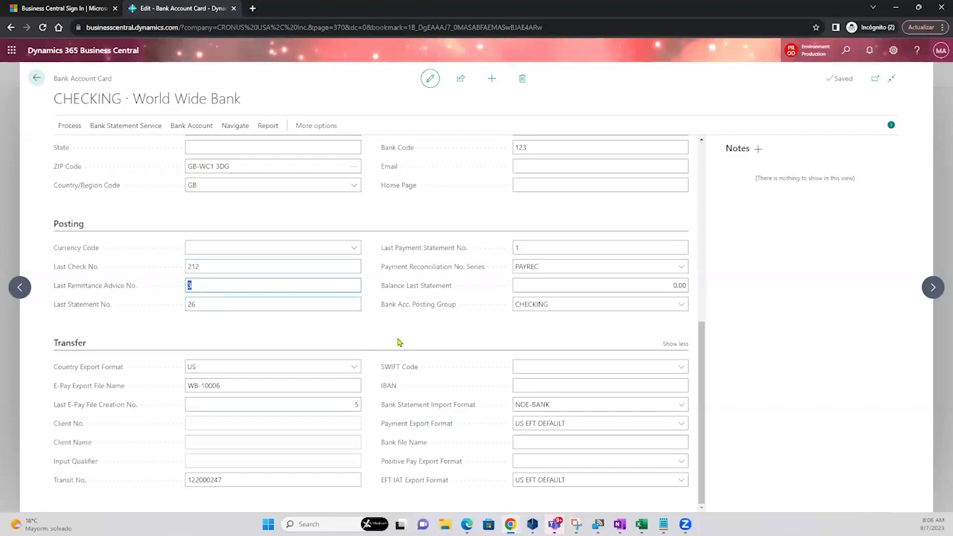
pyautogui.click(221, 282)
# - Select US as the Country Export Format and check the E-Pay Export File Name and EFT IAT Export Format
pyautogui.click(280, 368)
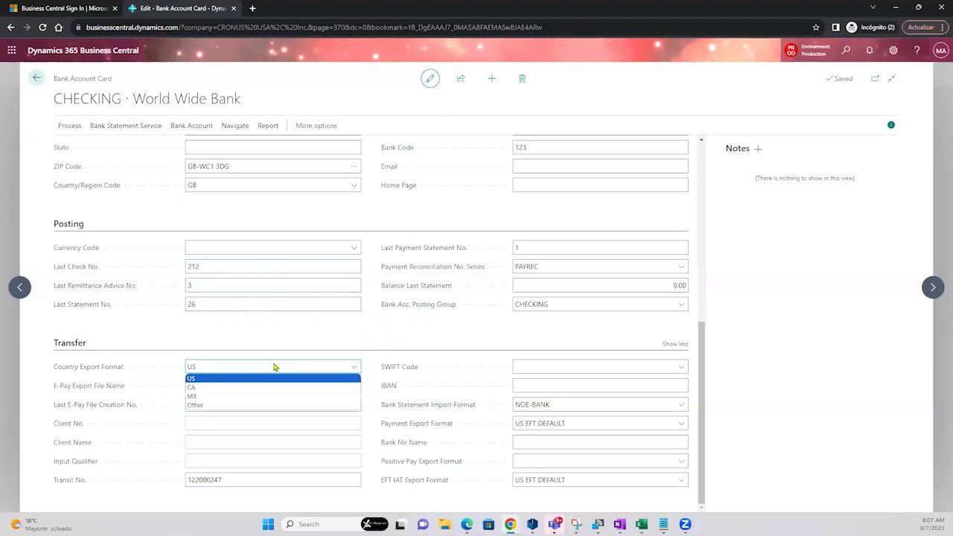
pyautogui.click(238, 378)
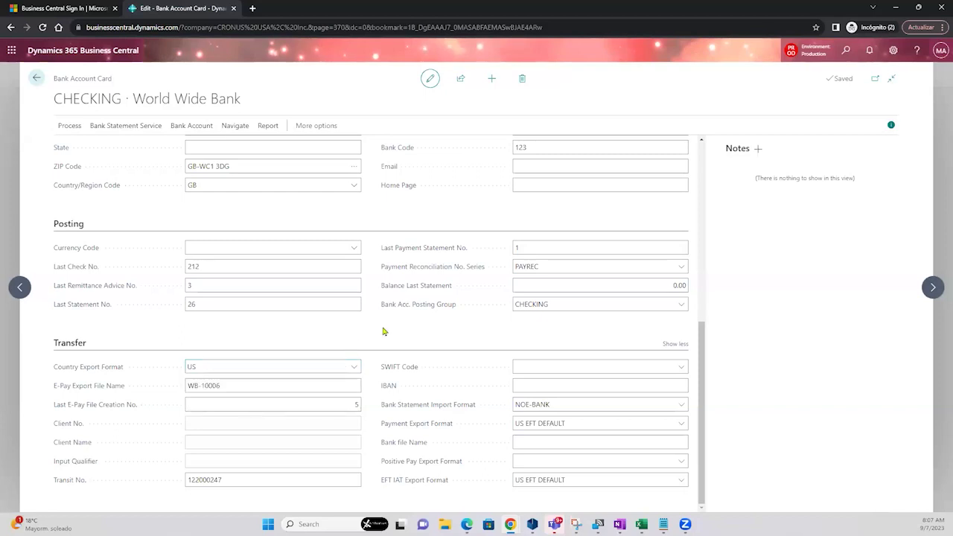
pyautogui.click(210, 394)
pyautogui.moveTo(422, 486)
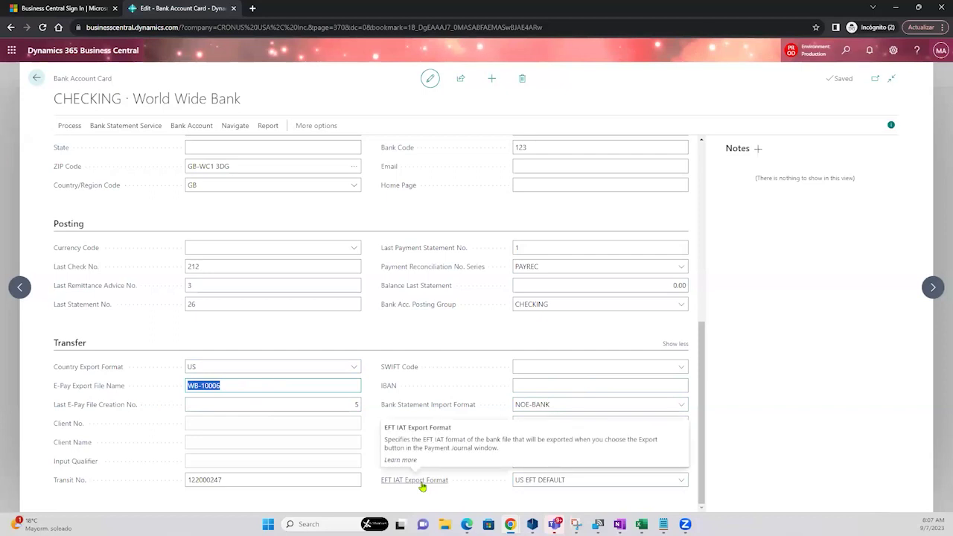
pyautogui.click(570, 480)
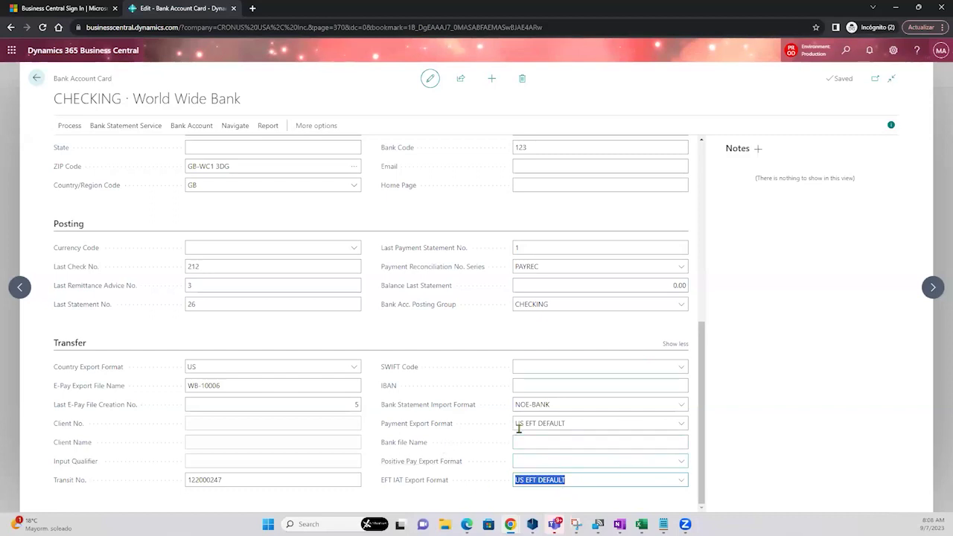
# - Search for "data defi" and open the Data Exchange Definitions list
pyautogui.click(845, 51)
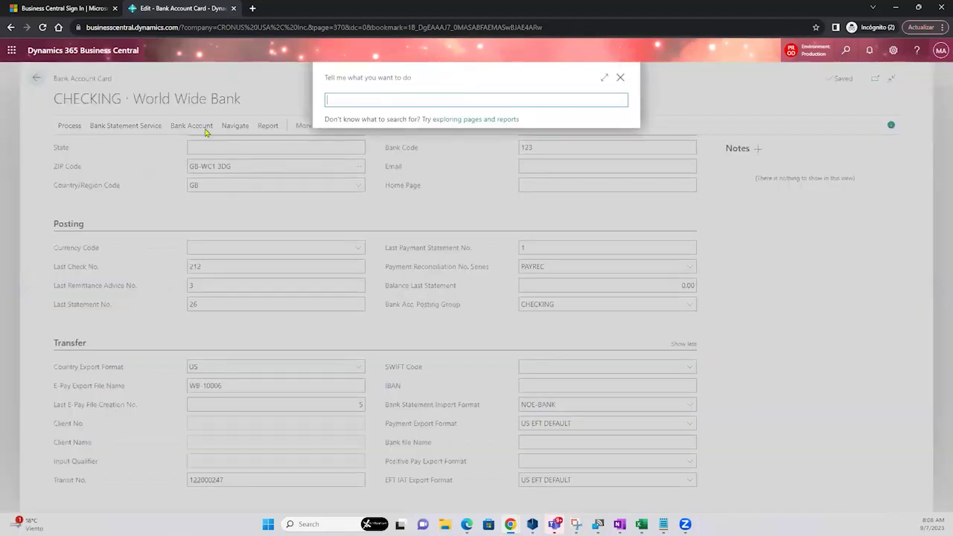
pyautogui.write('data export defi')
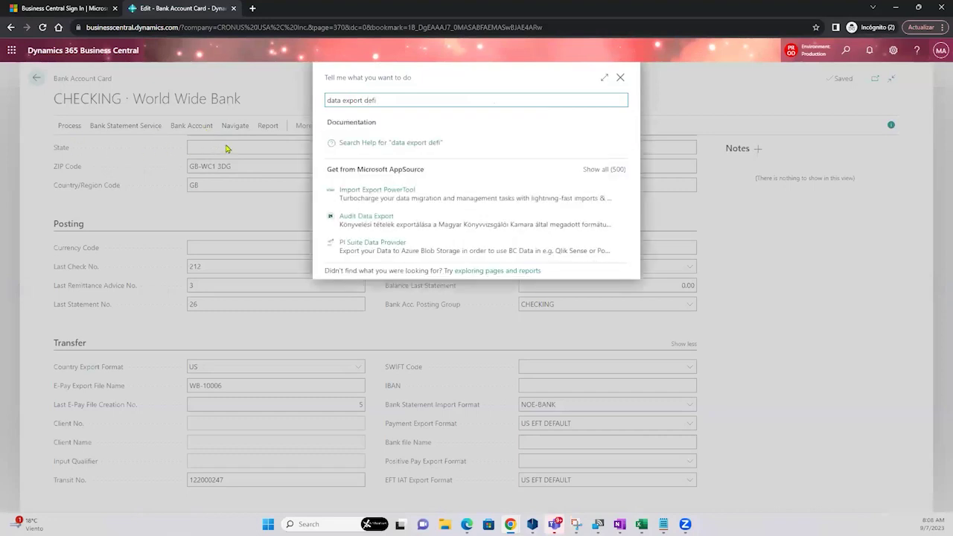
pyautogui.press('BackSpace')
pyautogui.press('BackSpace')
pyautogui.press('BackSpace')
pyautogui.press('BackSpace')
pyautogui.press('BackSpace')
pyautogui.press('BackSpace')
pyautogui.press('BackSpace')
pyautogui.press('BackSpace')
pyautogui.press('BackSpace')
pyautogui.write('ta')
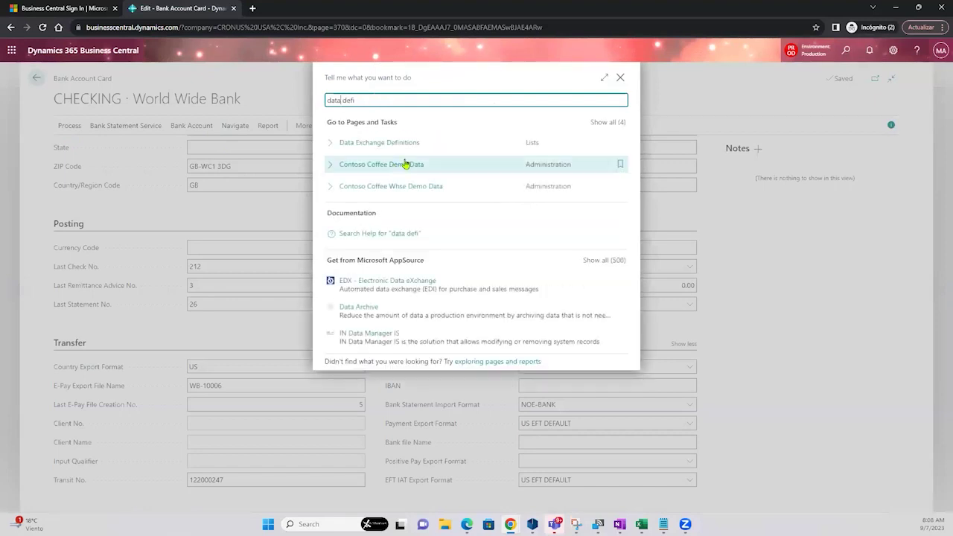
pyautogui.click(410, 144)
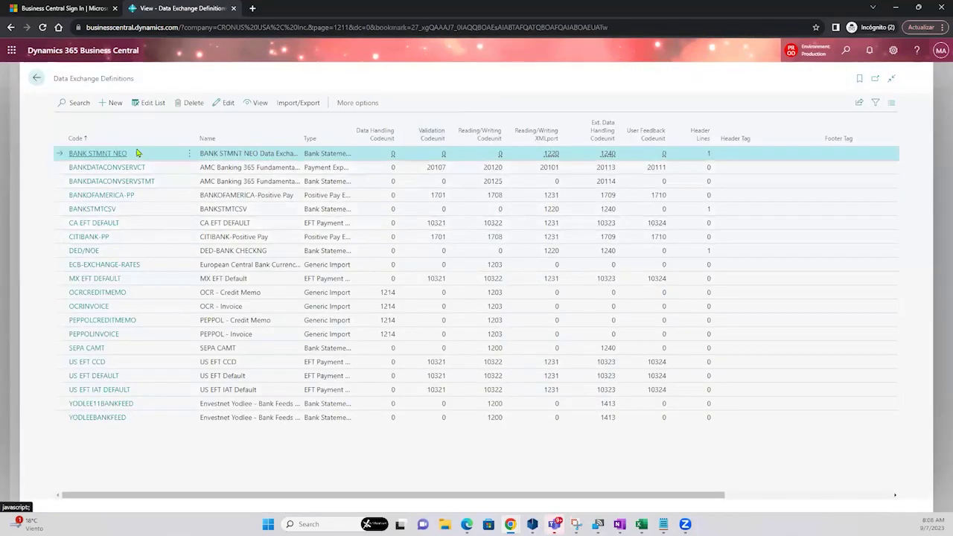
# - Open the US EFT DEFAULT data exchange definition in full-page view and check its code
pyautogui.click(135, 374)
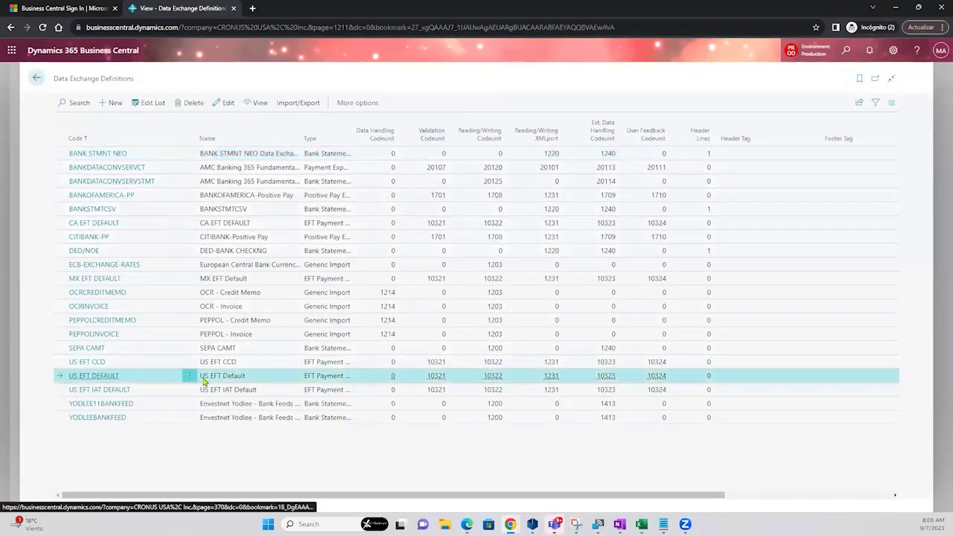
pyautogui.click(116, 379)
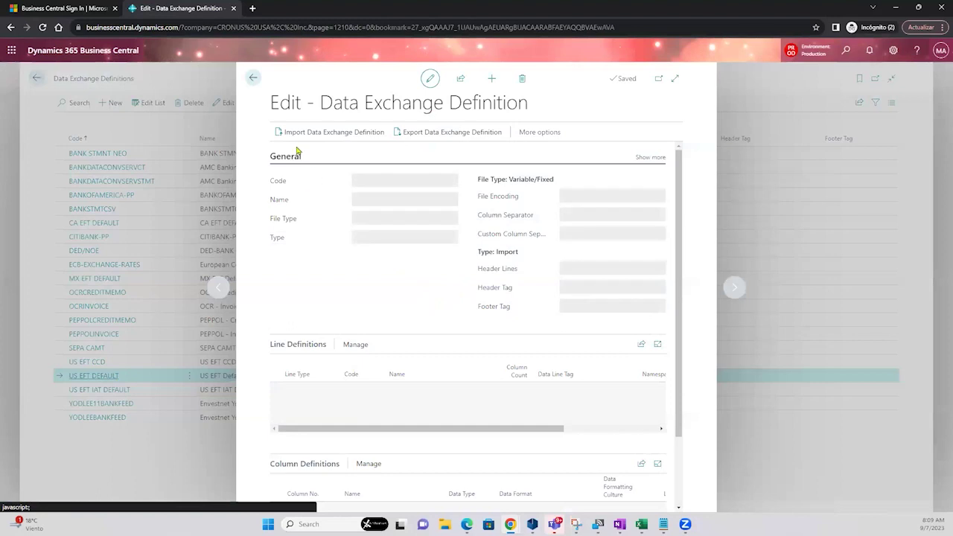
pyautogui.click(674, 78)
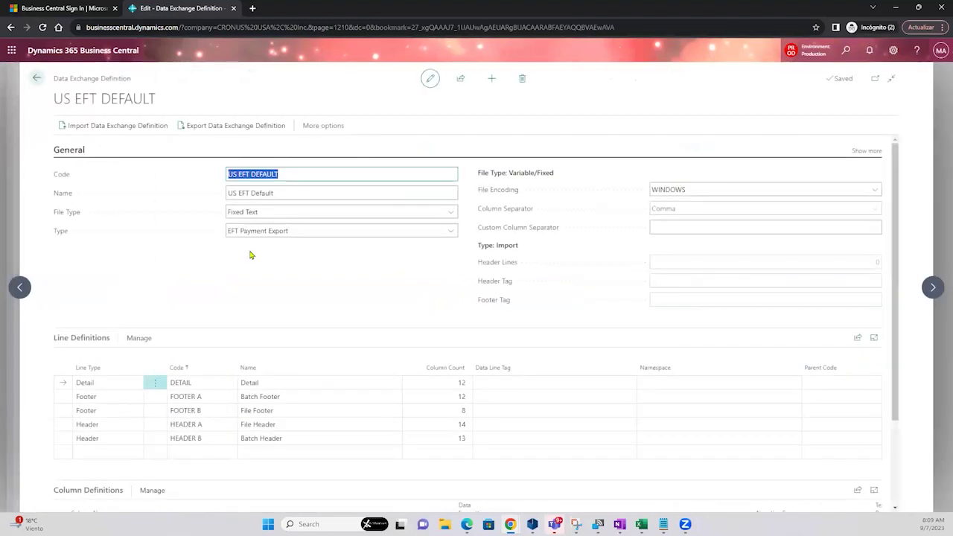
pyautogui.click(282, 170)
pyautogui.moveTo(280, 173); pyautogui.dragTo(229, 170)
# - Examine the Detail line's column definitions, from Record Type through Payment Amount, including the payment amount's data formatting culture
pyautogui.scroll(-2, 257, 280)
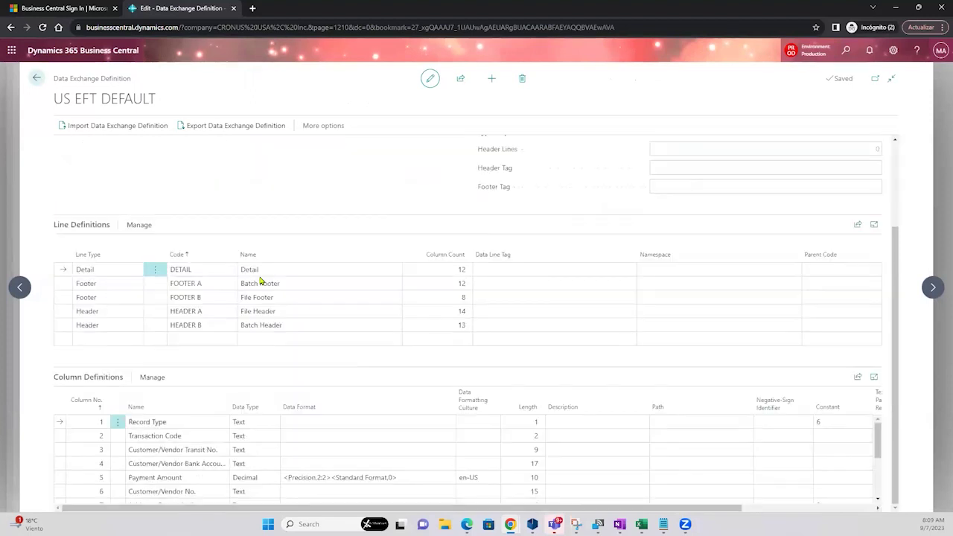
pyautogui.click(168, 421)
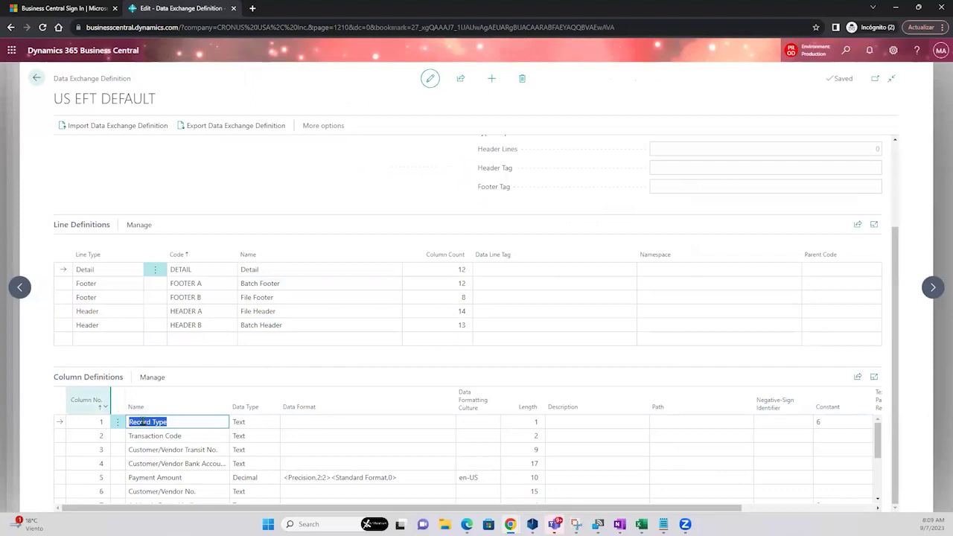
pyautogui.click(182, 437)
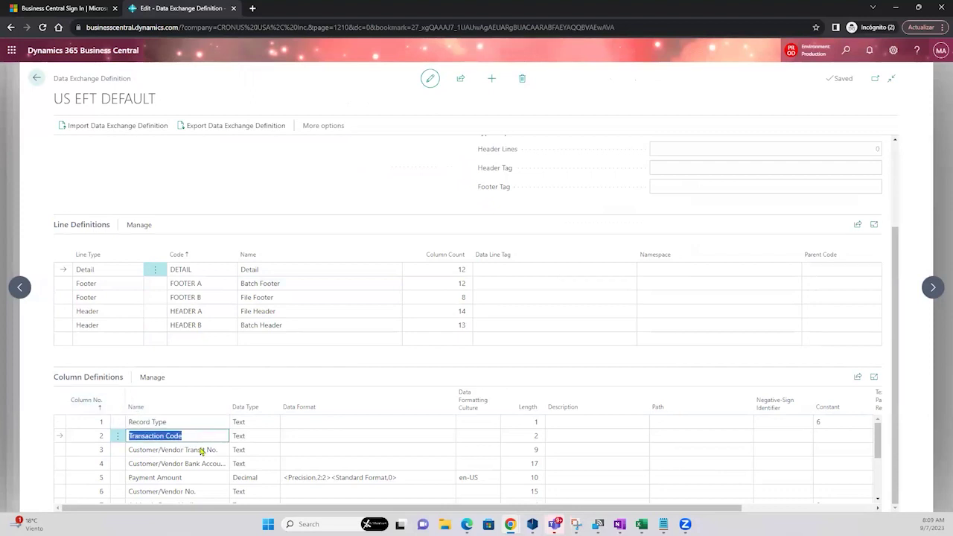
pyautogui.click(200, 450)
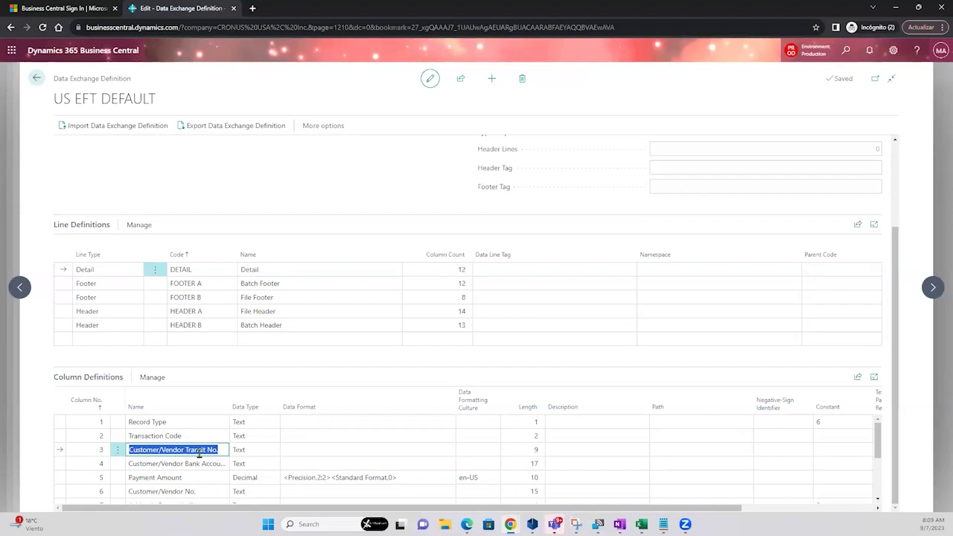
pyautogui.click(195, 463)
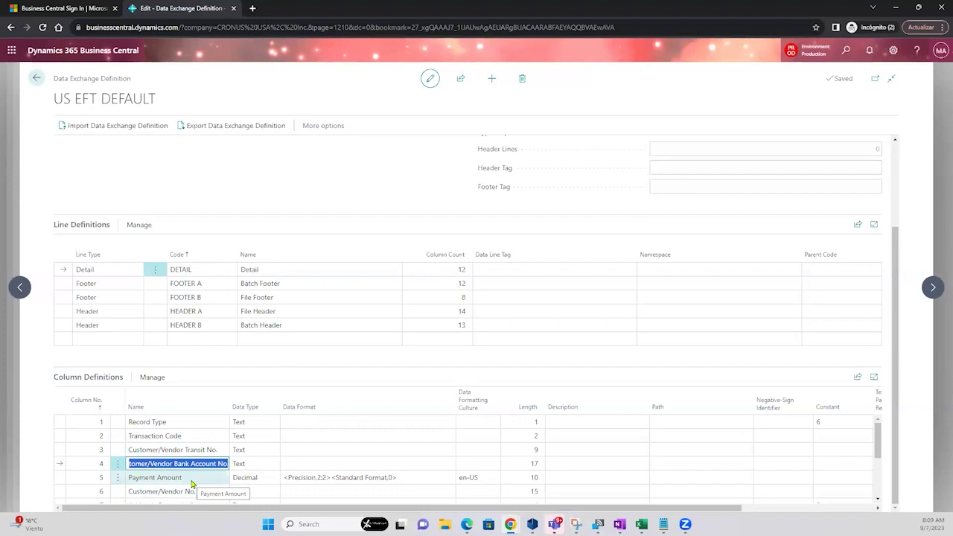
pyautogui.click(192, 479)
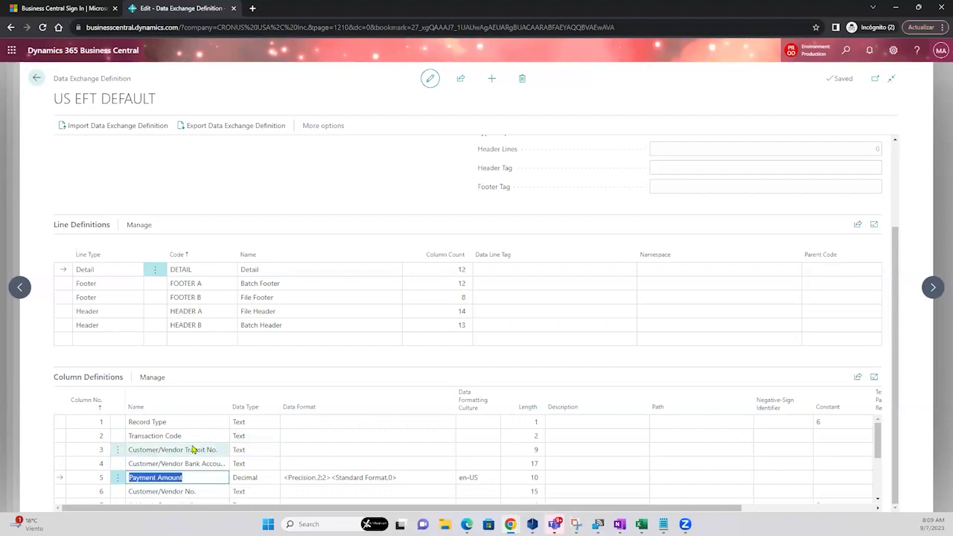
pyautogui.scroll(-3, 179, 424)
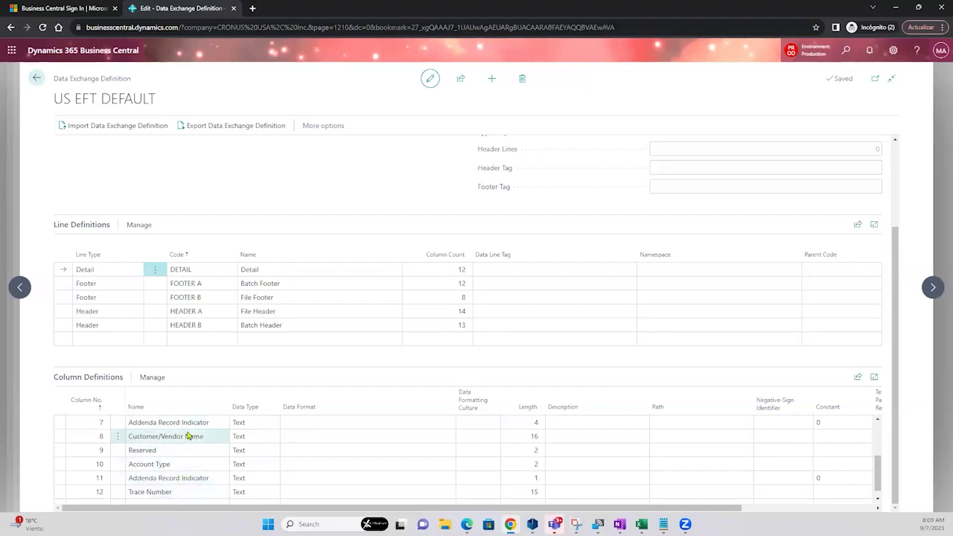
pyautogui.scroll(2, 183, 482)
pyautogui.click(183, 477)
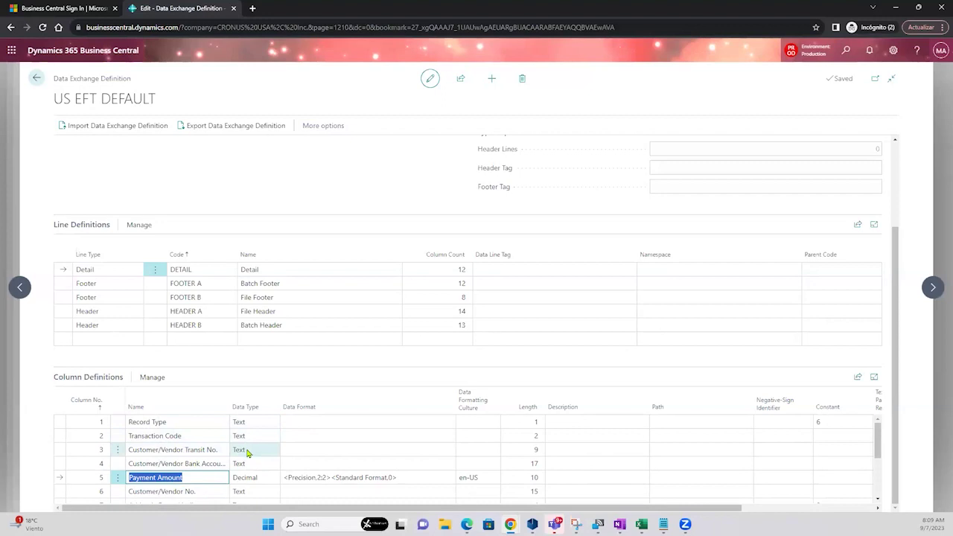
pyautogui.click(484, 478)
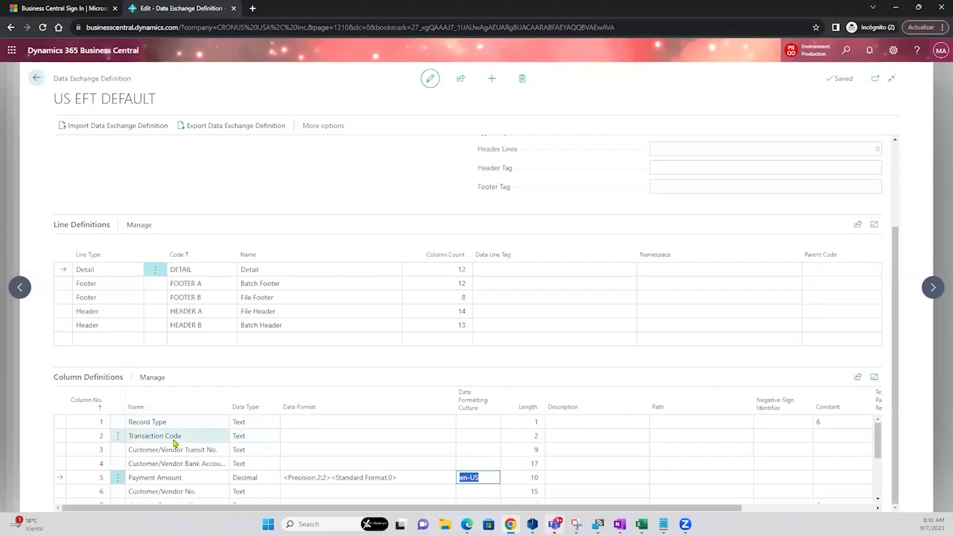
# - Check the Detail line's remaining column definitions through Trace Number and open the field mapping of the DETAIL line definition
pyautogui.scroll(-3, 174, 438)
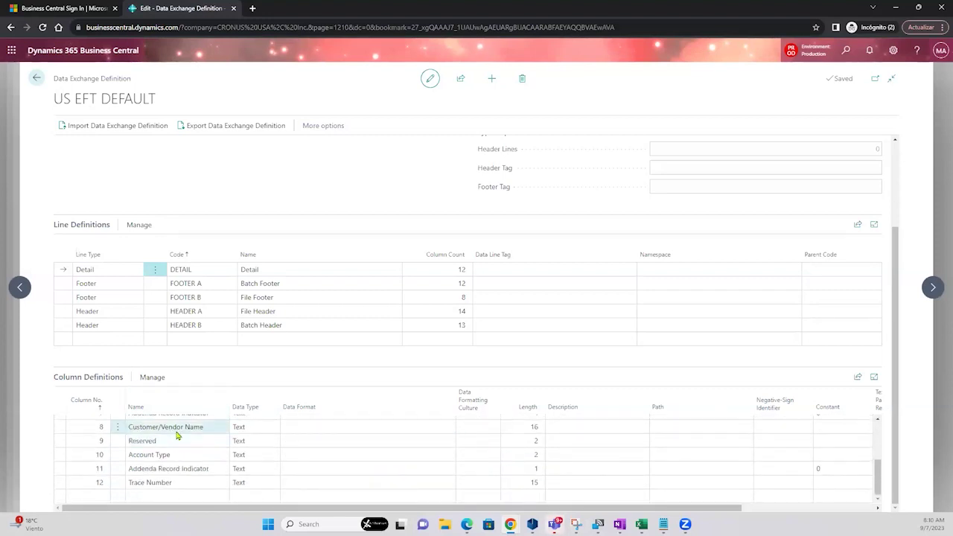
pyautogui.scroll(3, 182, 428)
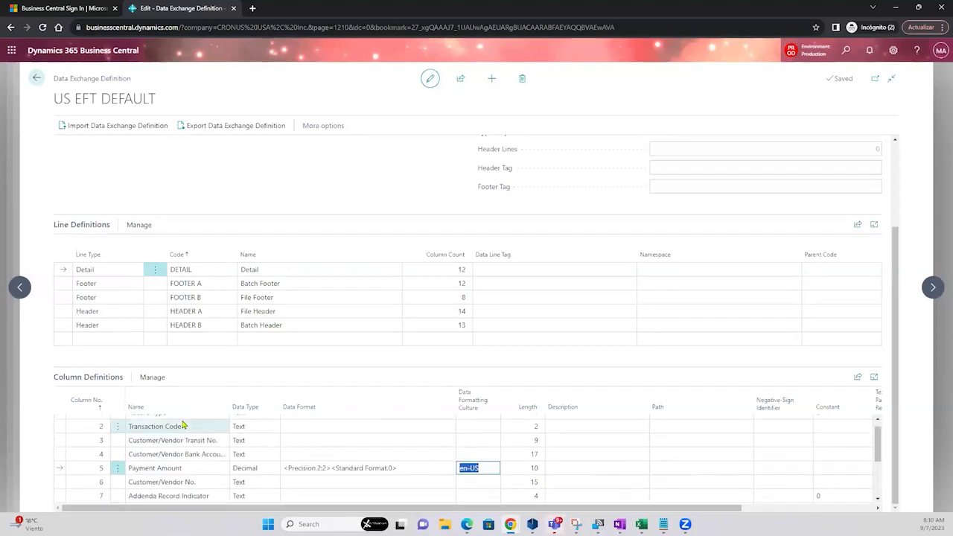
pyautogui.scroll(3, 235, 361)
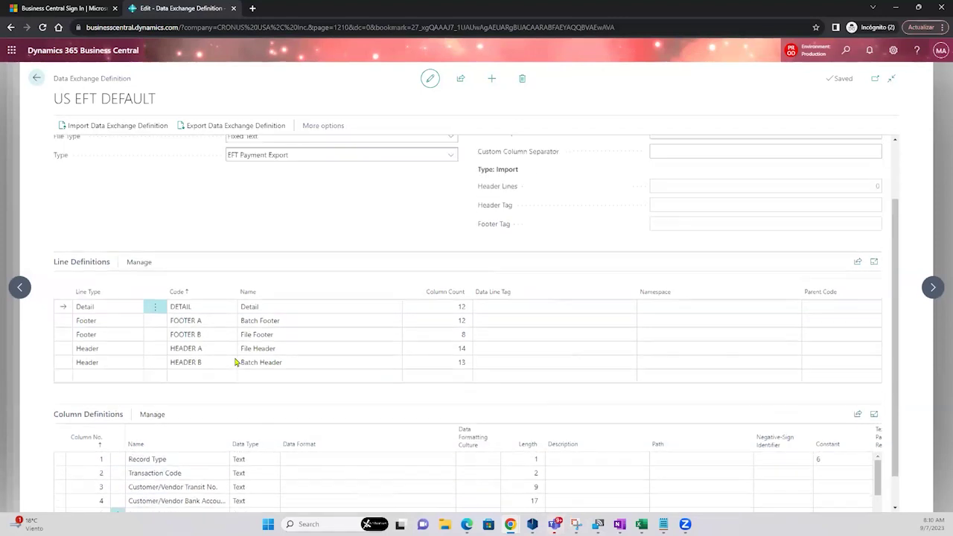
pyautogui.click(216, 382)
pyautogui.click(137, 337)
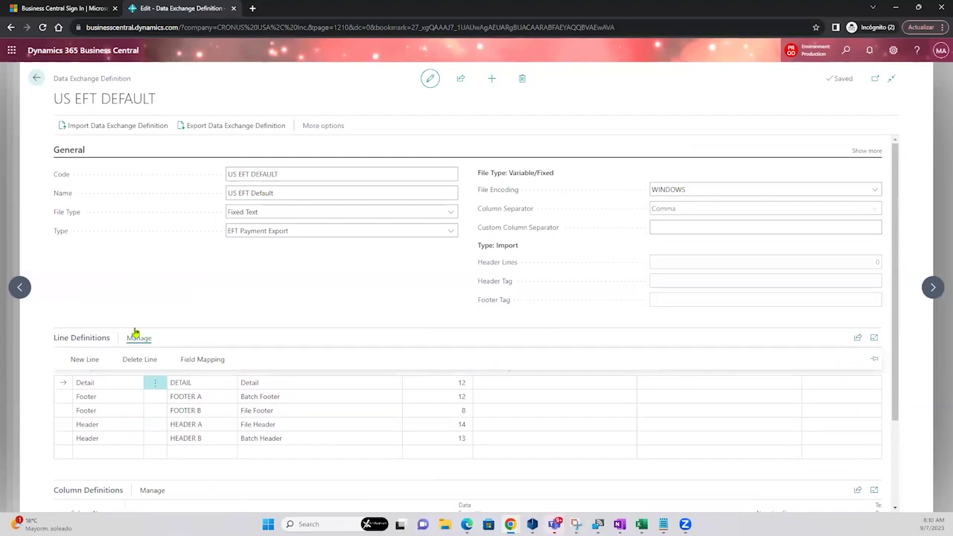
pyautogui.click(192, 360)
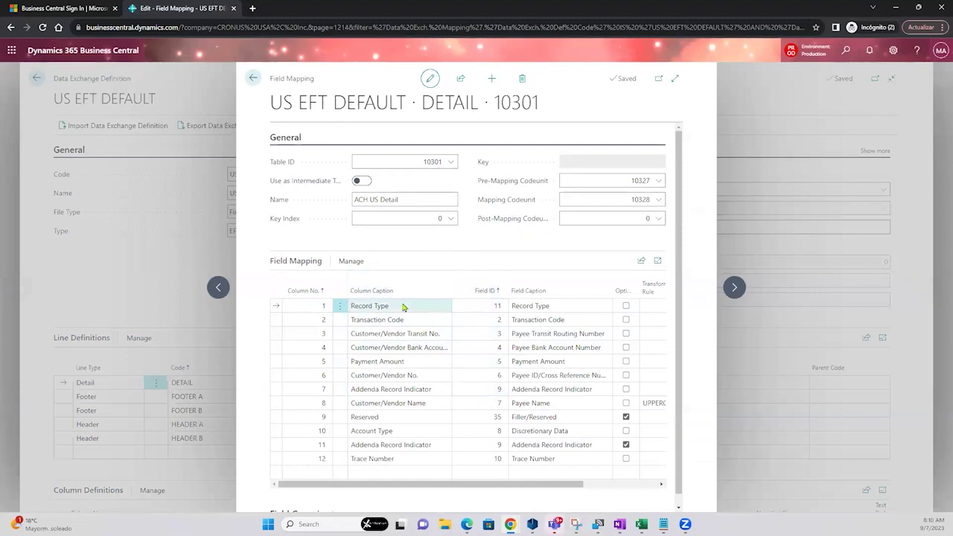
# - Examine how the Detail columns map to table fields, including the Record Type and Transaction Code rows, optional flags and transformation rules
pyautogui.click(347, 319)
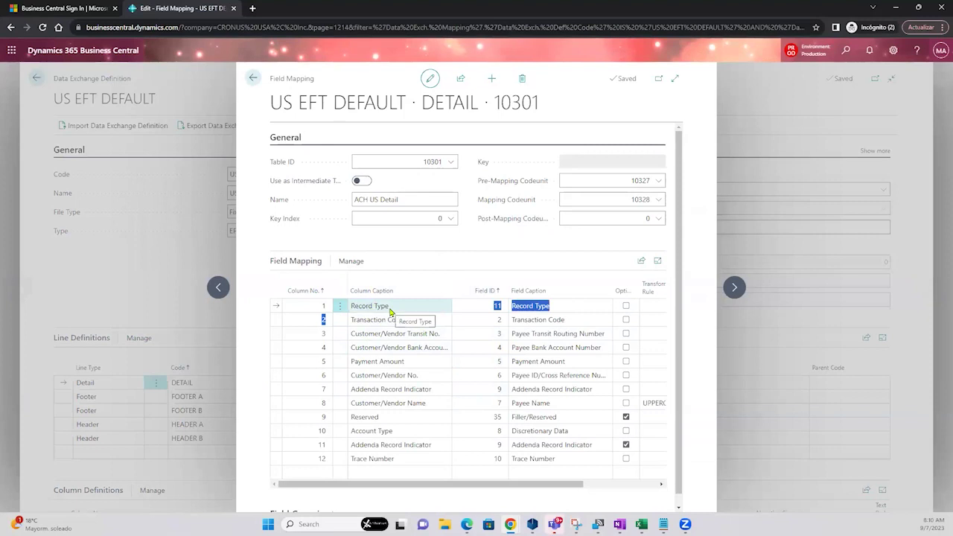
pyautogui.click(380, 309)
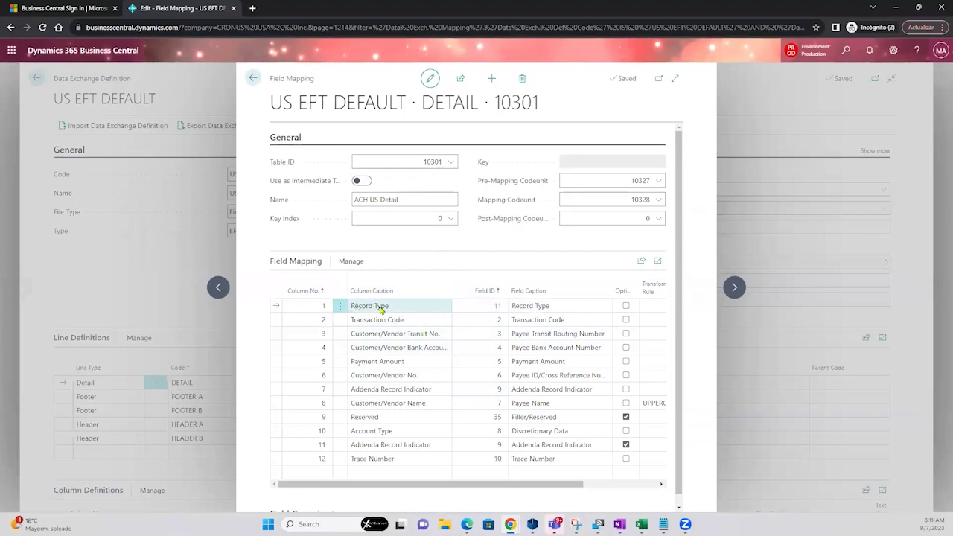
pyautogui.click(408, 322)
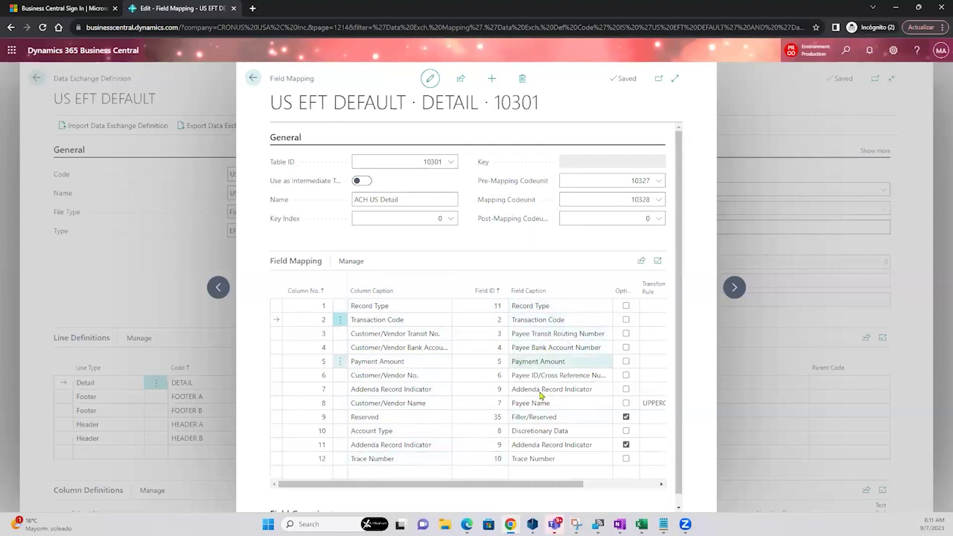
pyautogui.moveTo(538, 484); pyautogui.dragTo(645, 484)
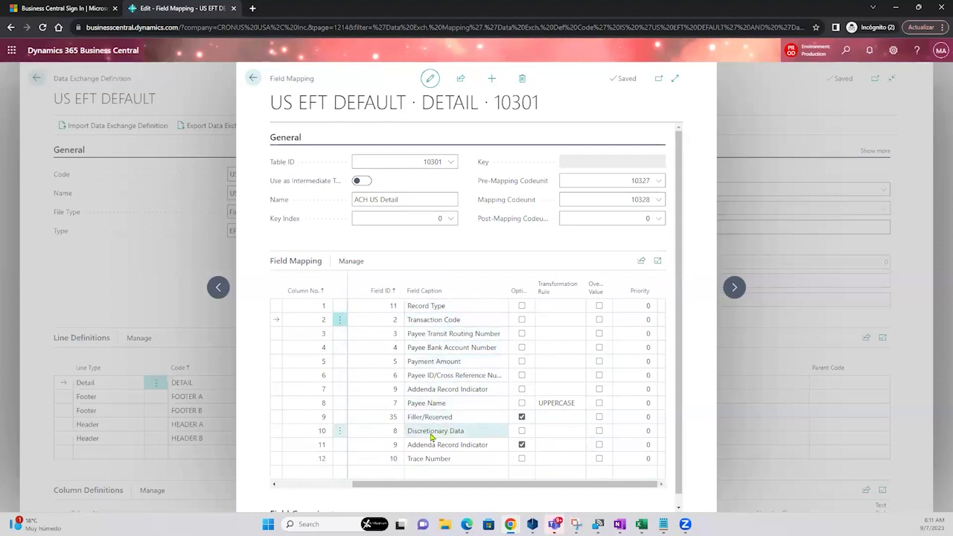
pyautogui.moveTo(406, 487); pyautogui.dragTo(338, 487)
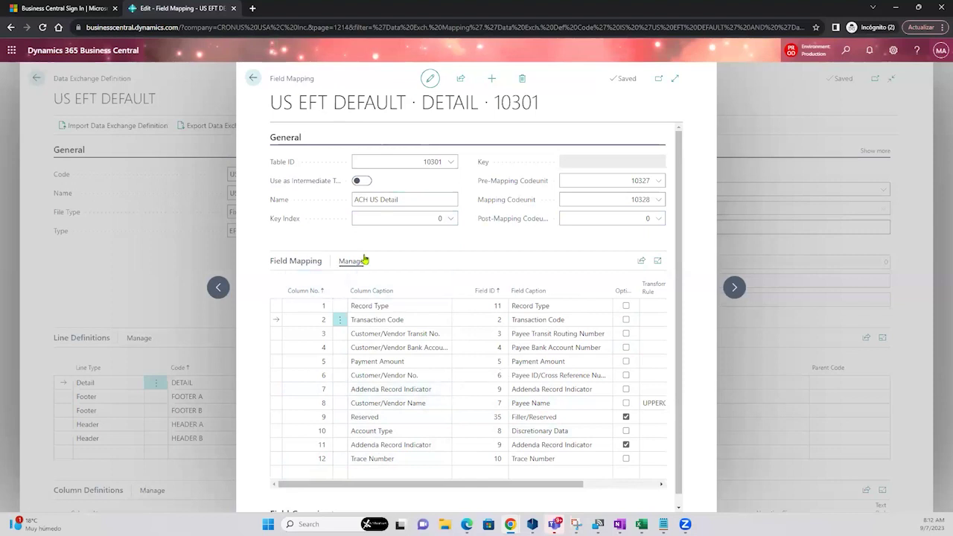
# - Leave the field mapping and data exchange definitions, return to the CHECKING bank account card and check its EFT IAT Export Format
pyautogui.click(253, 79)
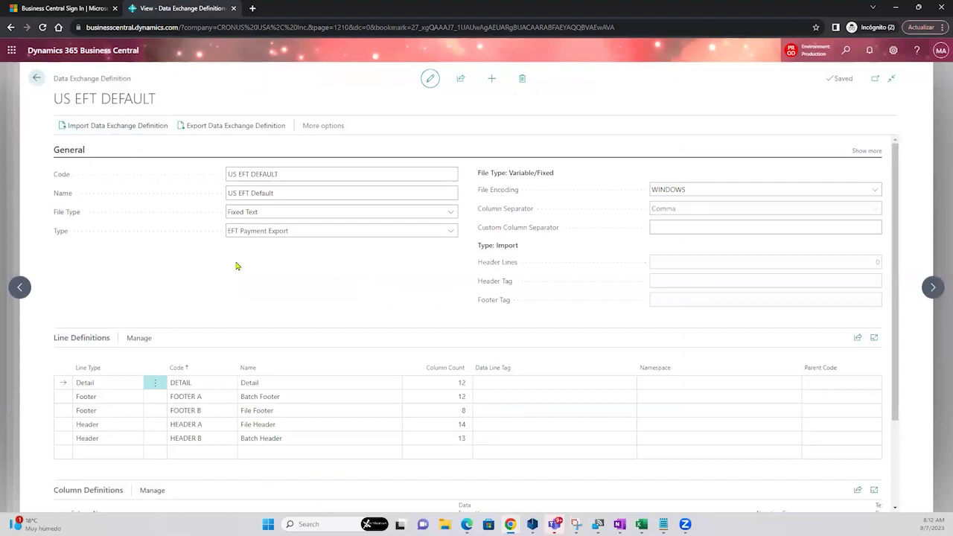
pyautogui.click(35, 80)
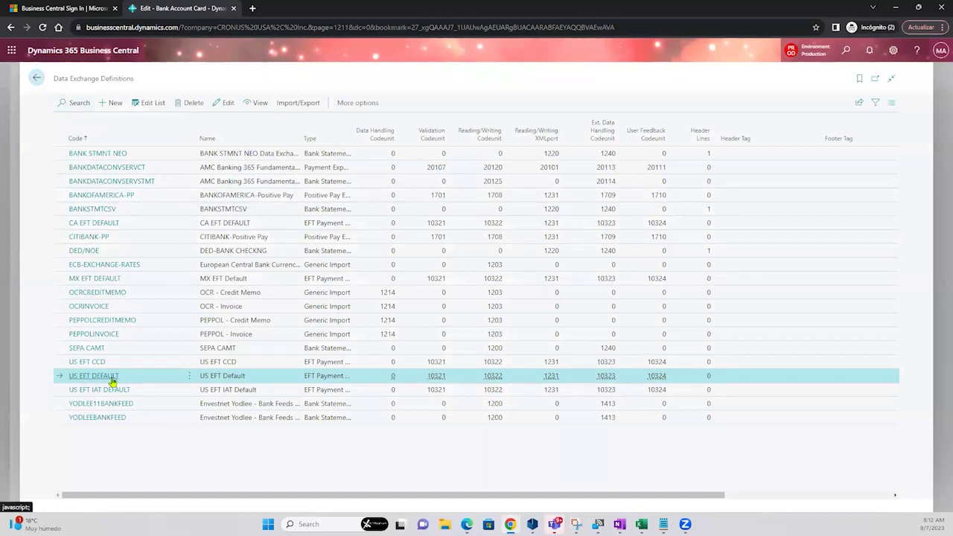
pyautogui.click(37, 79)
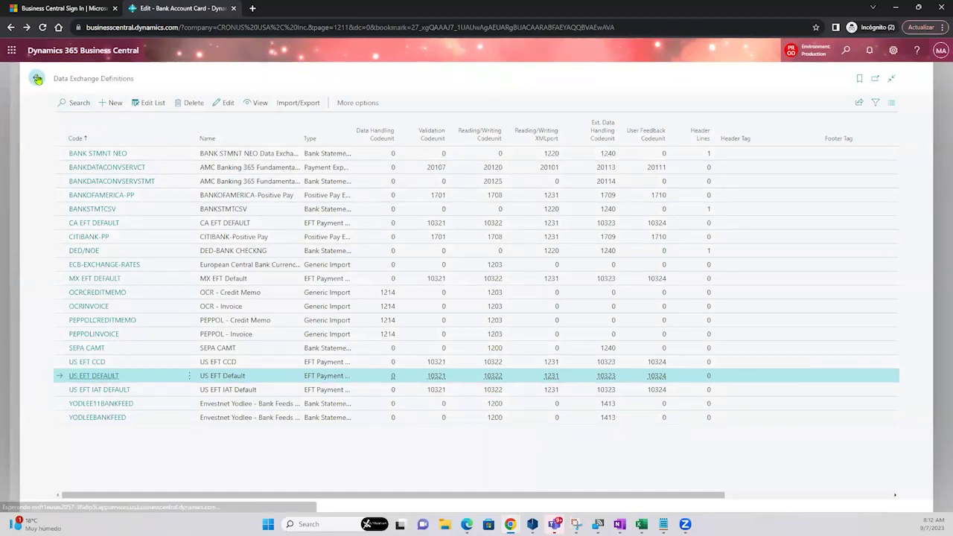
pyautogui.click(569, 479)
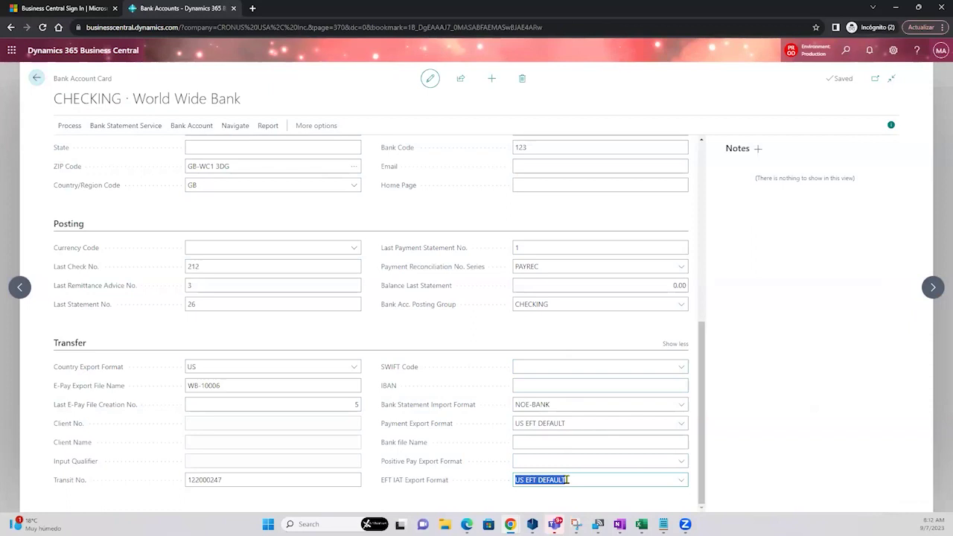
# - Review the CHECKING bank account card from its General section to its Transfer section, including the Transit No
pyautogui.moveTo(423, 490)
pyautogui.scroll(8, 323, 283)
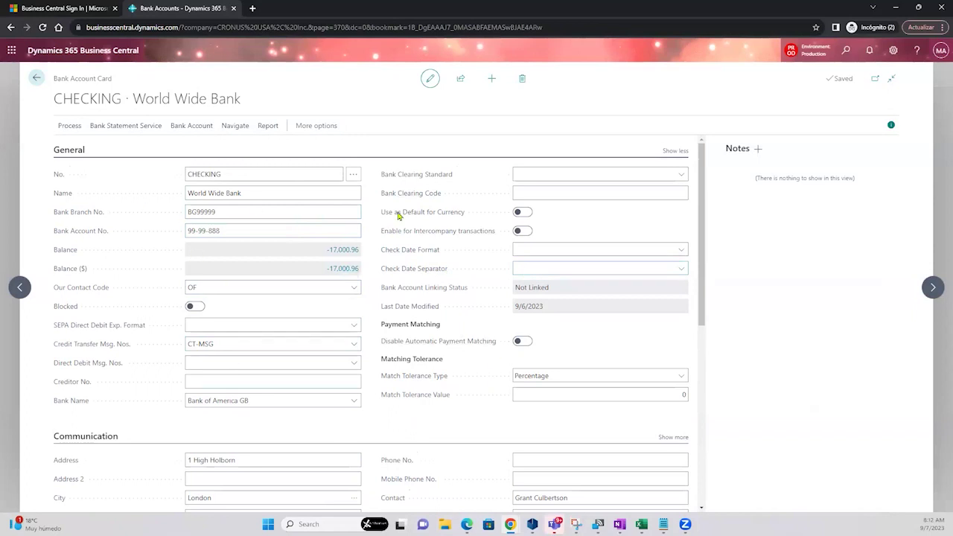
pyautogui.scroll(-5, 311, 277)
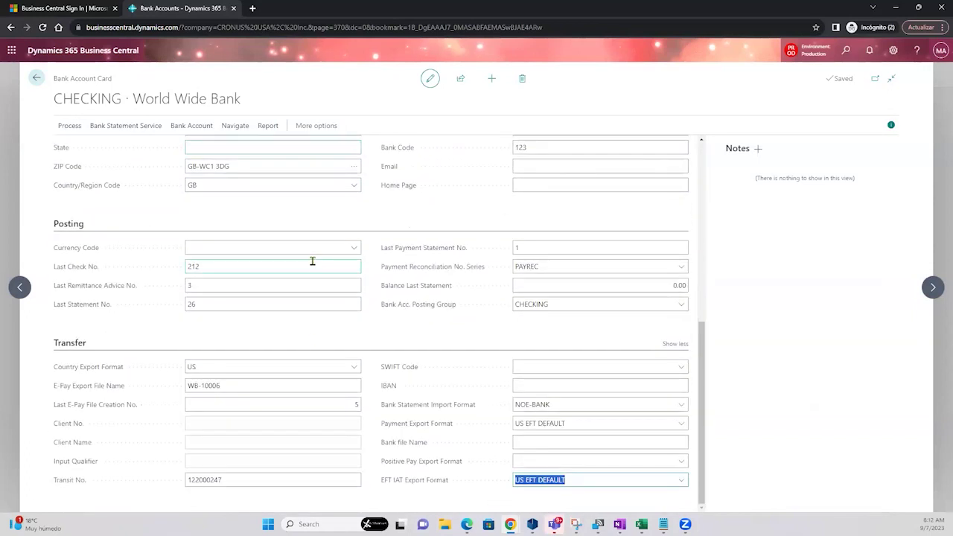
pyautogui.click(276, 483)
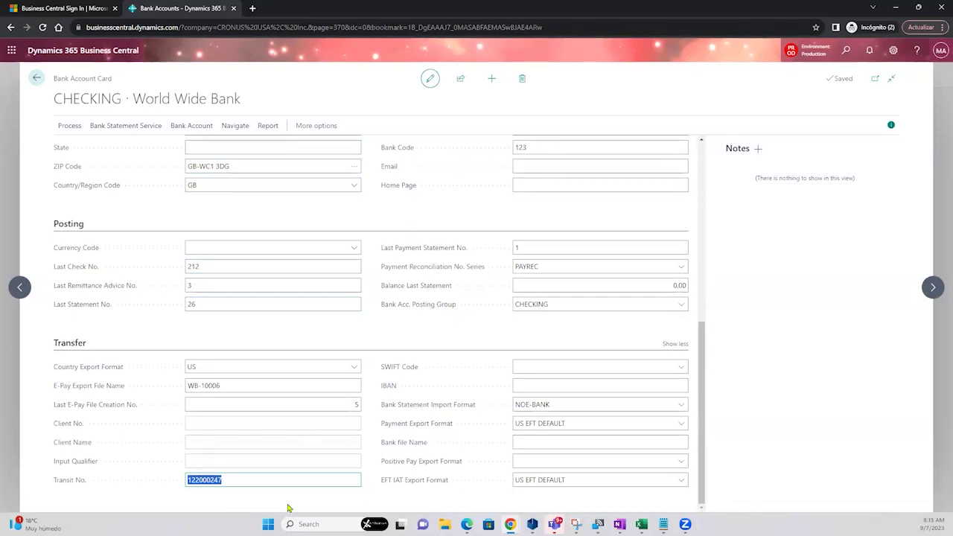
# - Return to the home page, check the balances in the vendor list and open the Wide World Importers vendor card
pyautogui.click(39, 81)
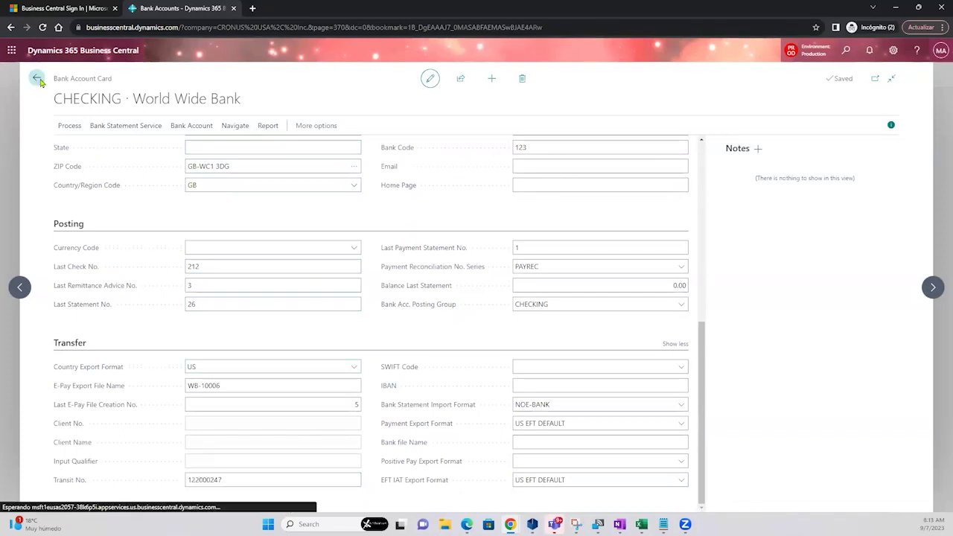
pyautogui.click(41, 81)
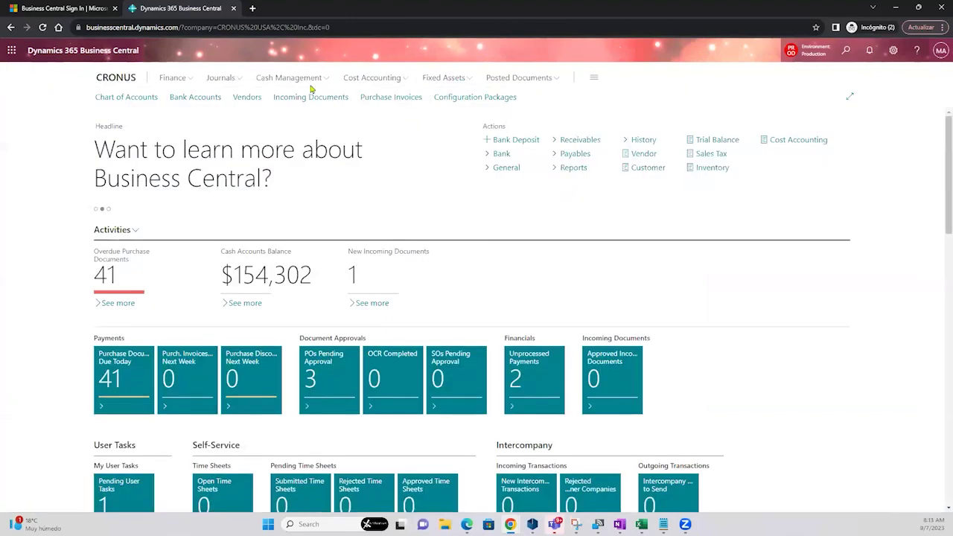
pyautogui.click(248, 97)
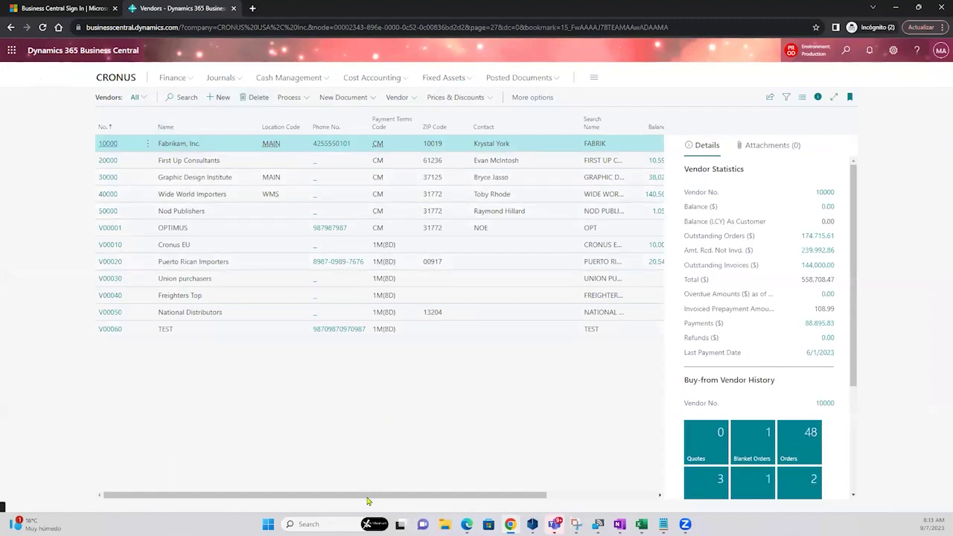
pyautogui.moveTo(393, 497); pyautogui.dragTo(476, 498)
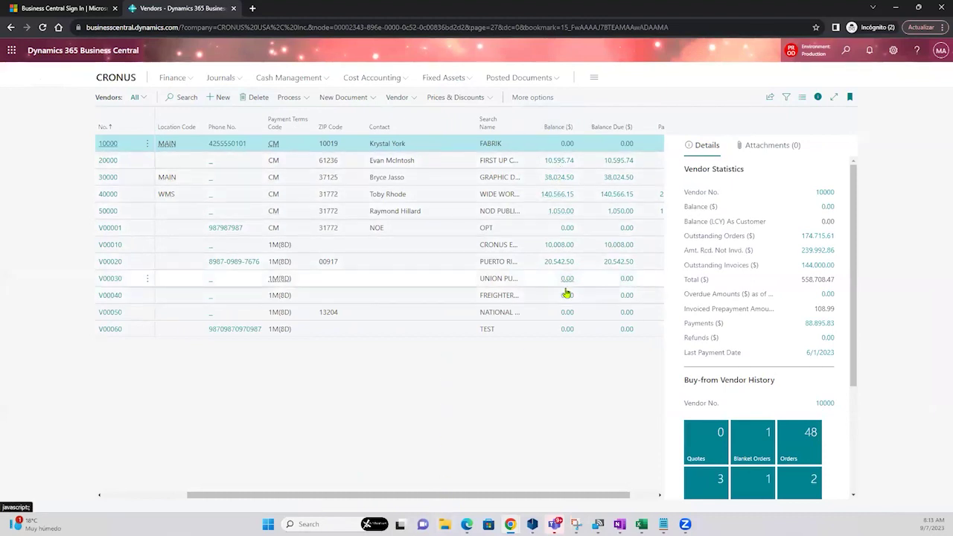
pyautogui.moveTo(301, 498); pyautogui.dragTo(128, 468)
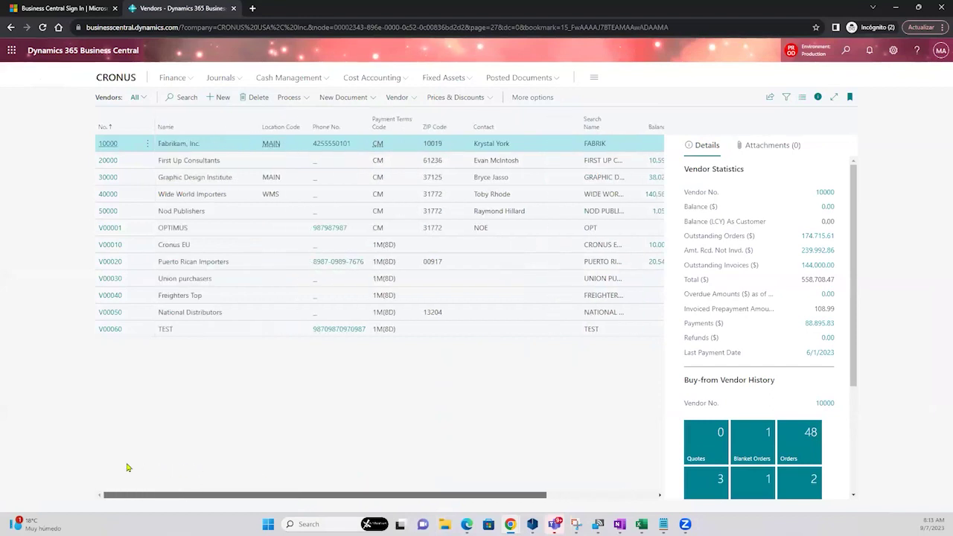
pyautogui.click(110, 195)
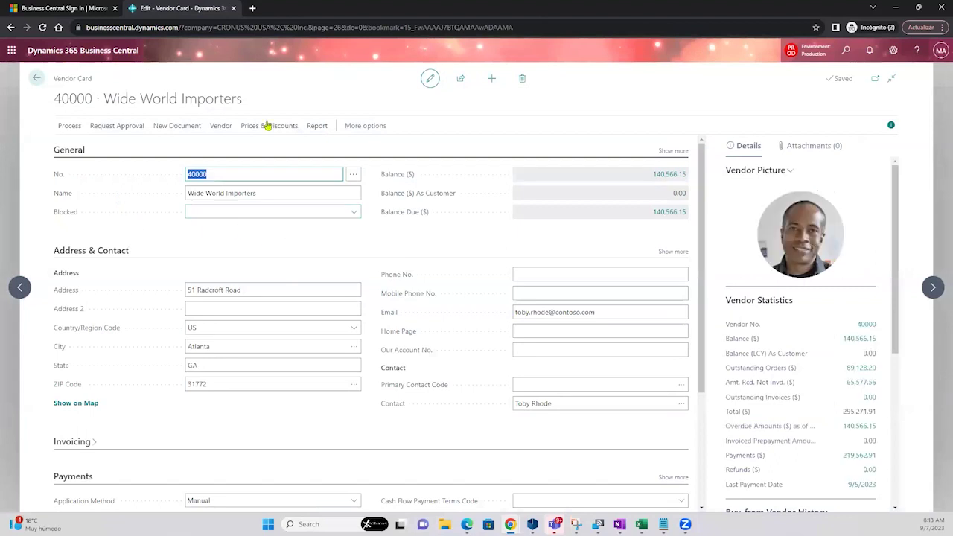
# - Check the vendor's name, address, country/region code, city and e-mail on the Wide World Importers card
pyautogui.click(246, 191)
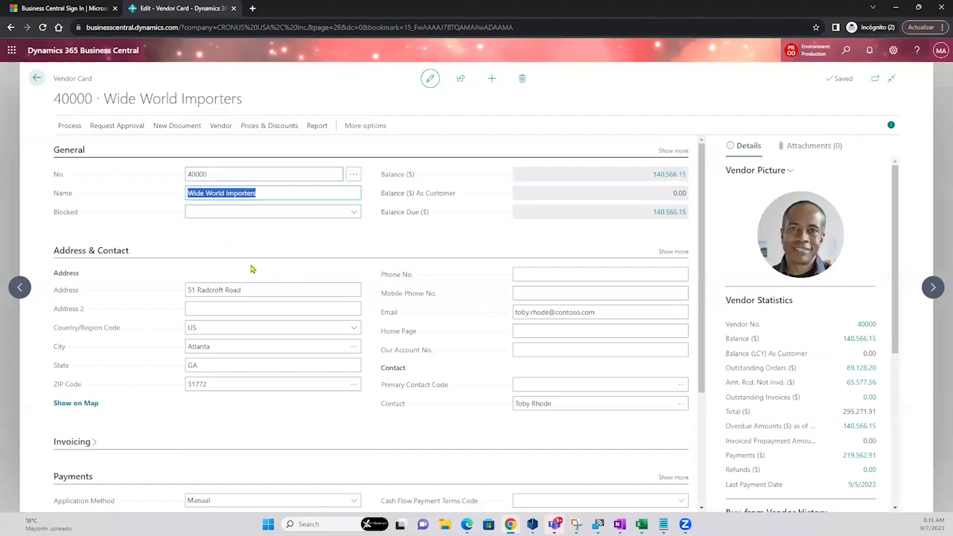
pyautogui.click(255, 291)
pyautogui.click(220, 331)
pyautogui.click(221, 346)
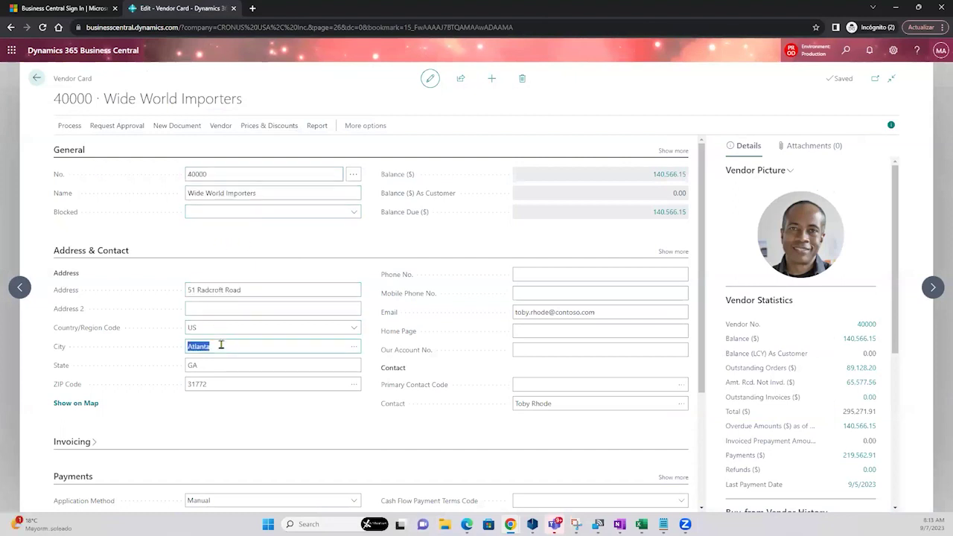
pyautogui.click(573, 316)
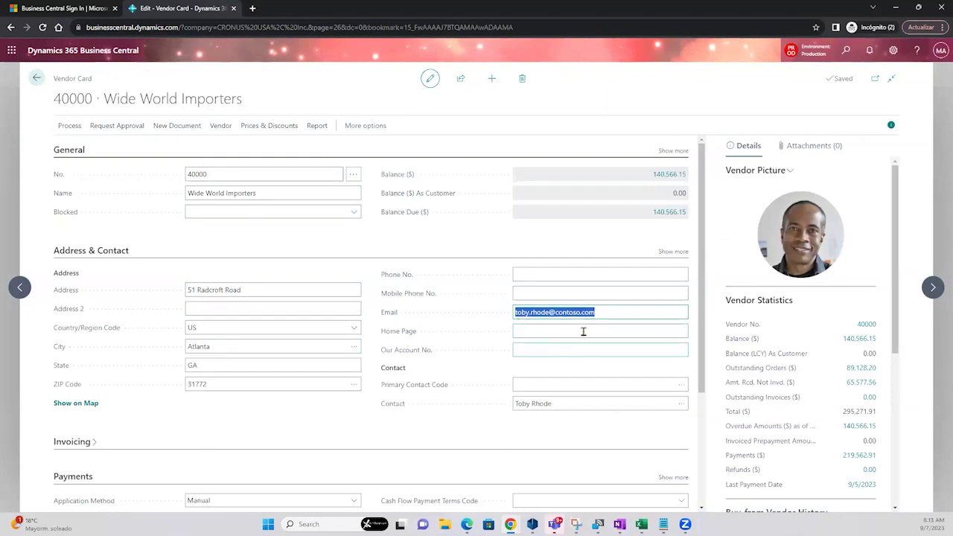
# - Check the vendor's Payment Method Code against the full list of payment methods, leaving the list without choosing another one
pyautogui.scroll(-1, 298, 344)
pyautogui.scroll(-1, 303, 343)
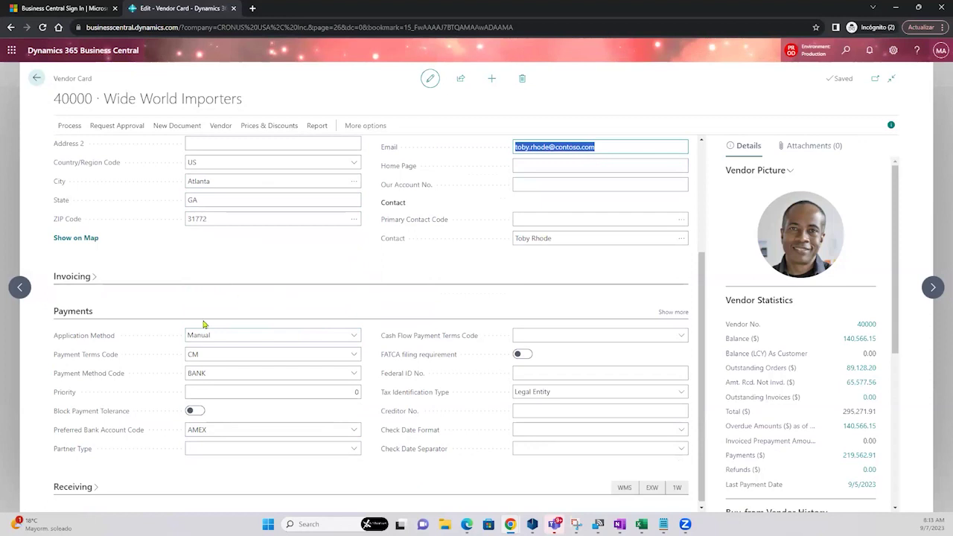
pyautogui.click(217, 372)
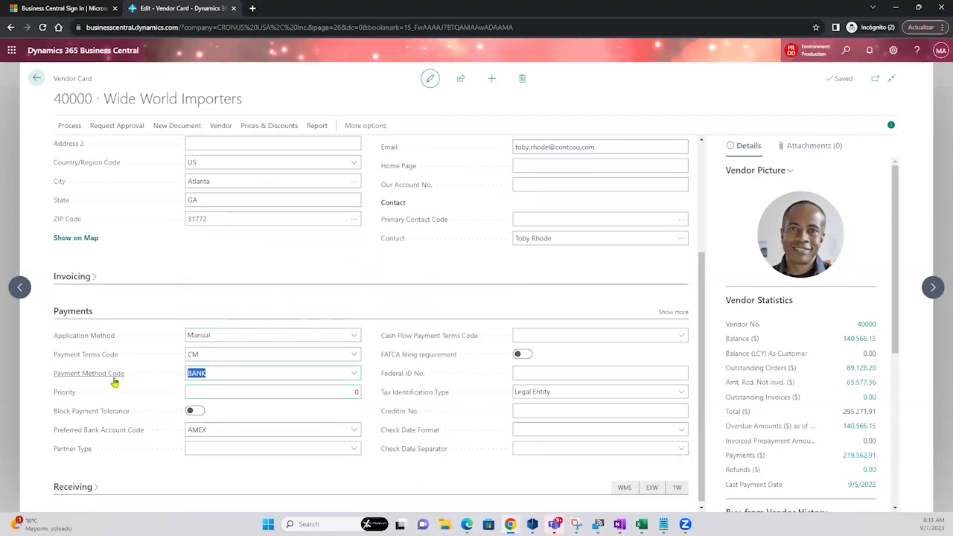
pyautogui.click(354, 372)
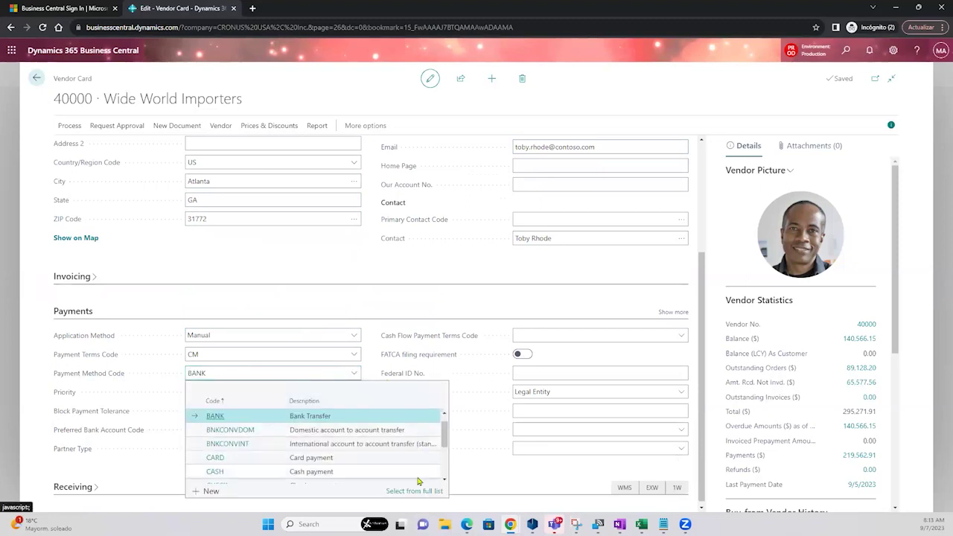
pyautogui.click(414, 491)
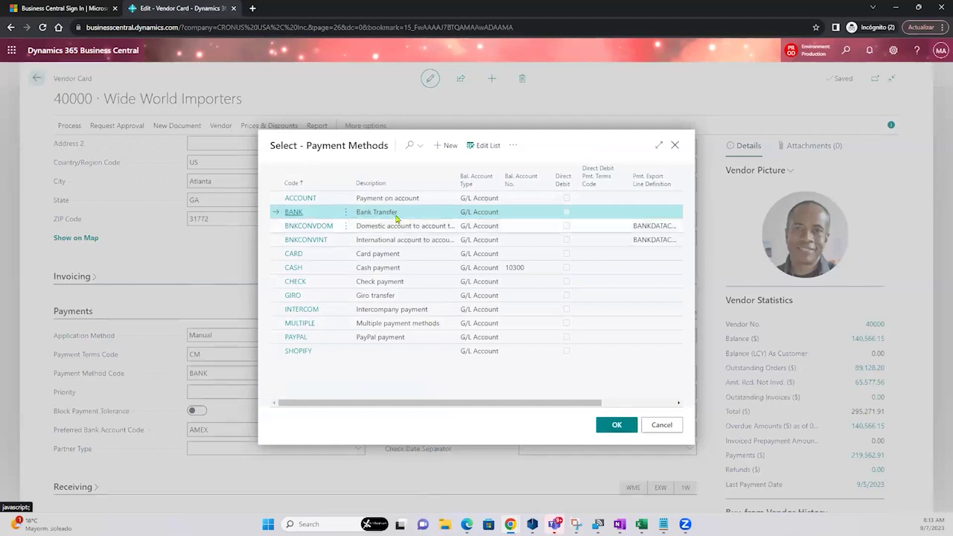
pyautogui.click(659, 425)
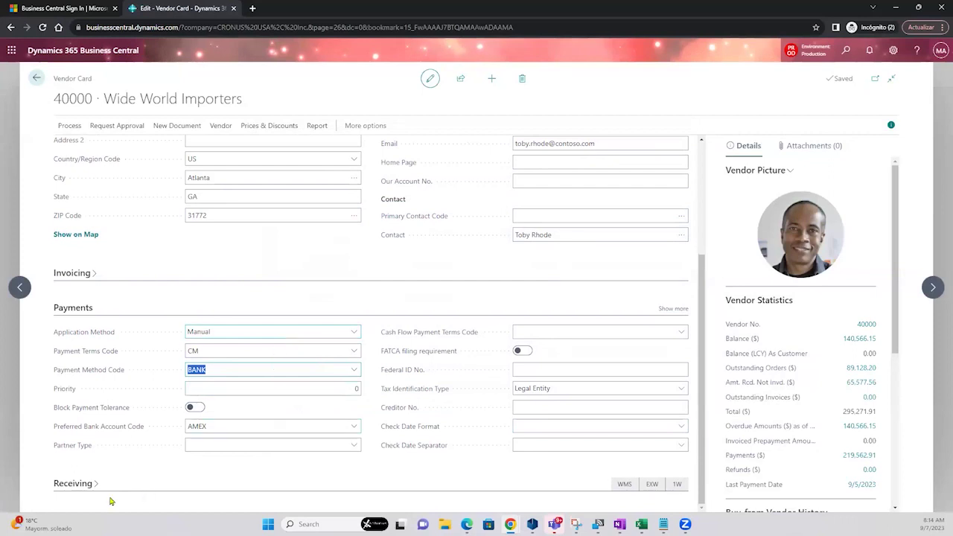
# - Expand the Receiving section, check the description of the Preferred Bank Account Code and open the vendor's bank account list
pyautogui.click(87, 488)
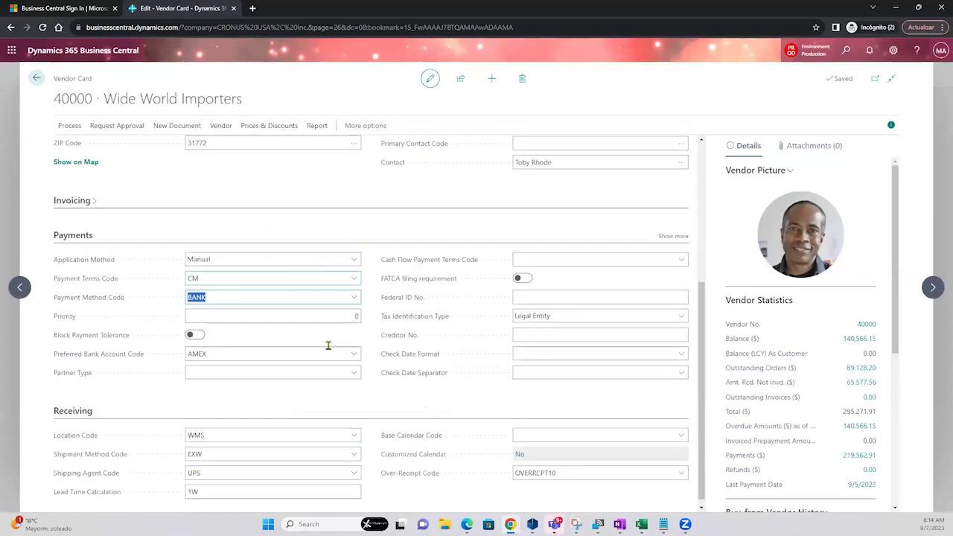
pyautogui.click(292, 346)
pyautogui.moveTo(109, 354)
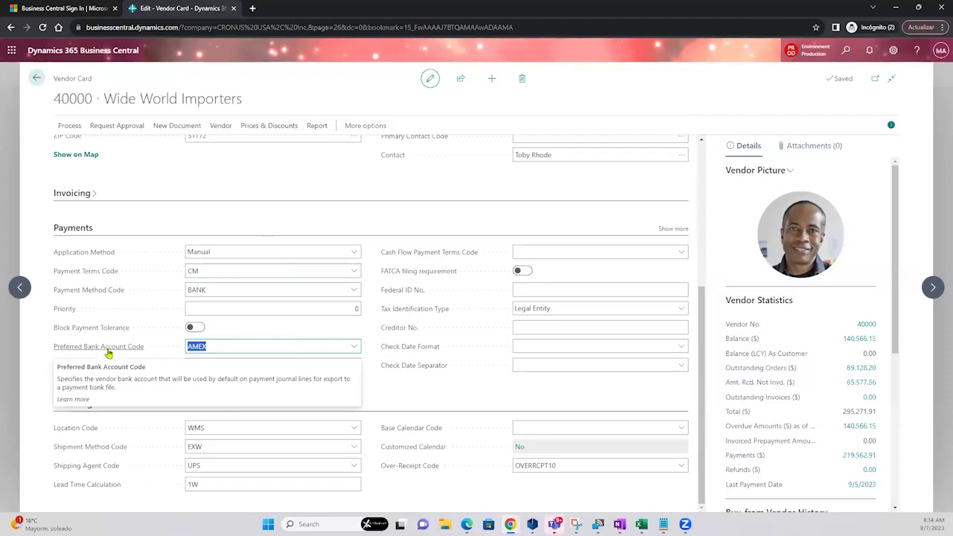
pyautogui.click(220, 125)
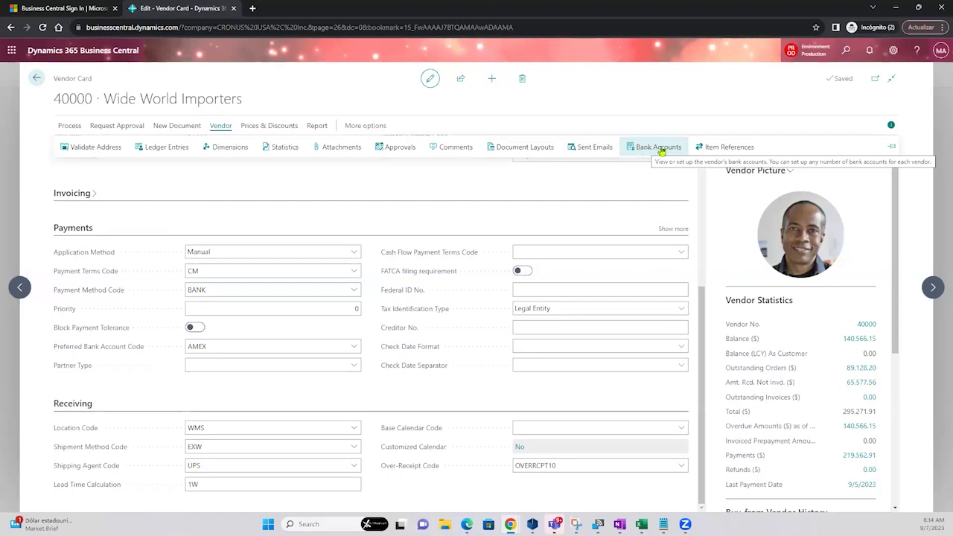
pyautogui.click(654, 149)
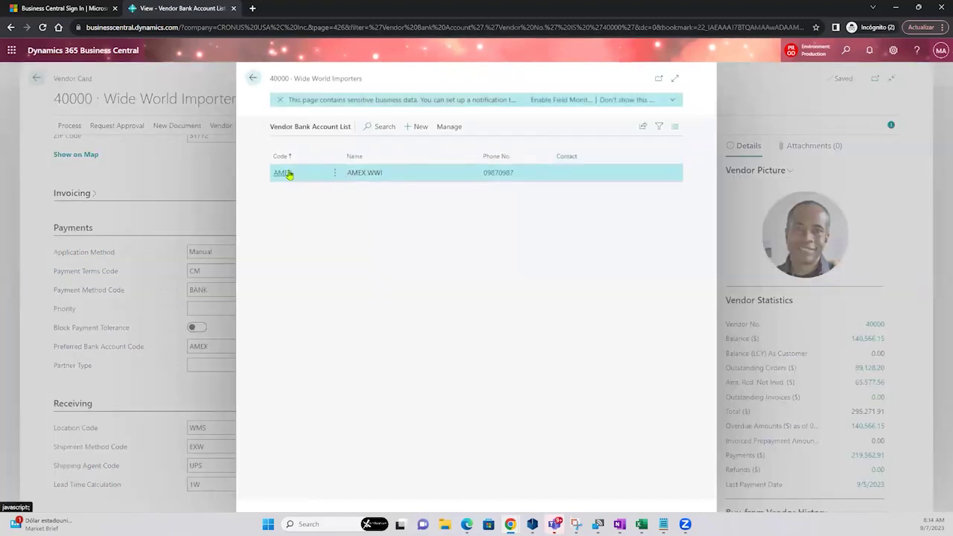
# - Open the vendor's AMEX bank account card and check its code, address, city, state, ZIP code, country/region code and e-mail
pyautogui.click(287, 173)
pyautogui.moveTo(338, 102); pyautogui.dragTo(512, 118)
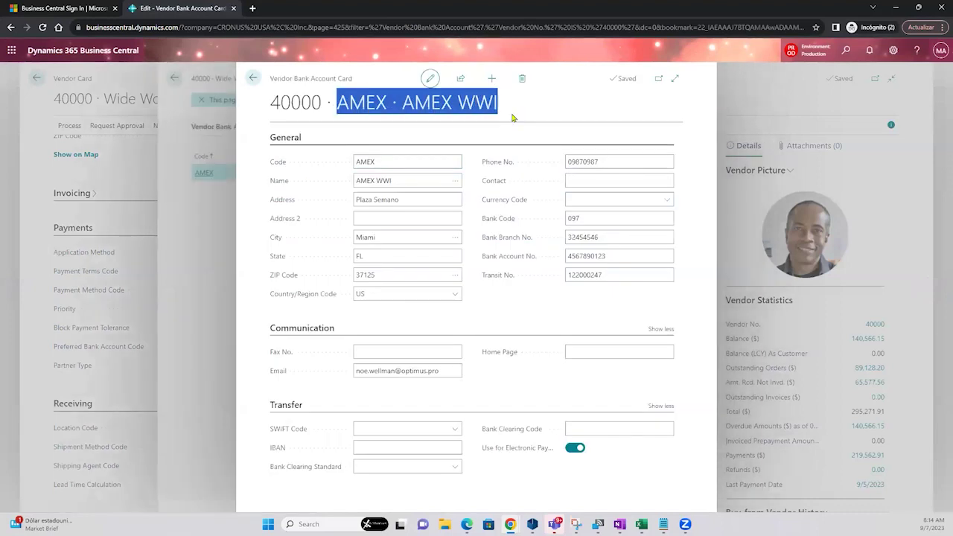
pyautogui.click(384, 161)
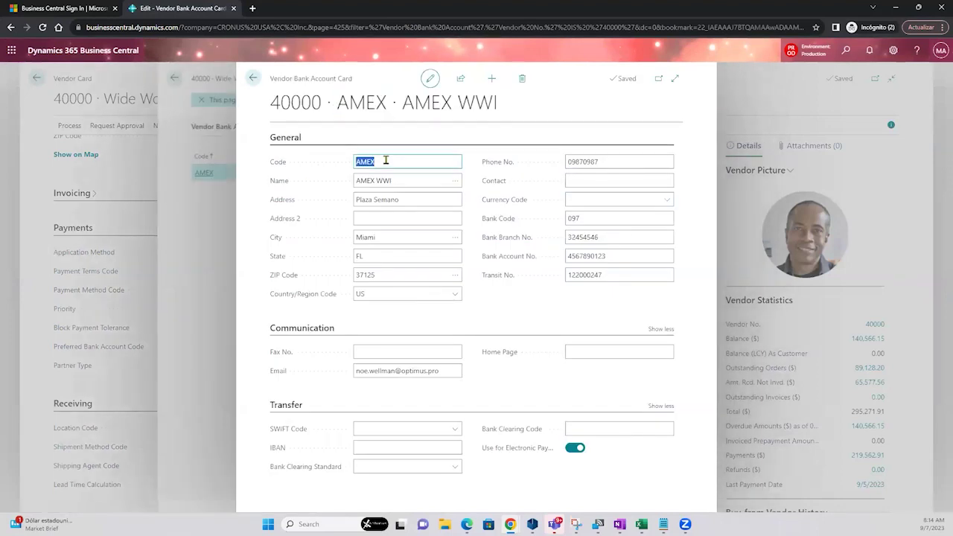
pyautogui.click(397, 198)
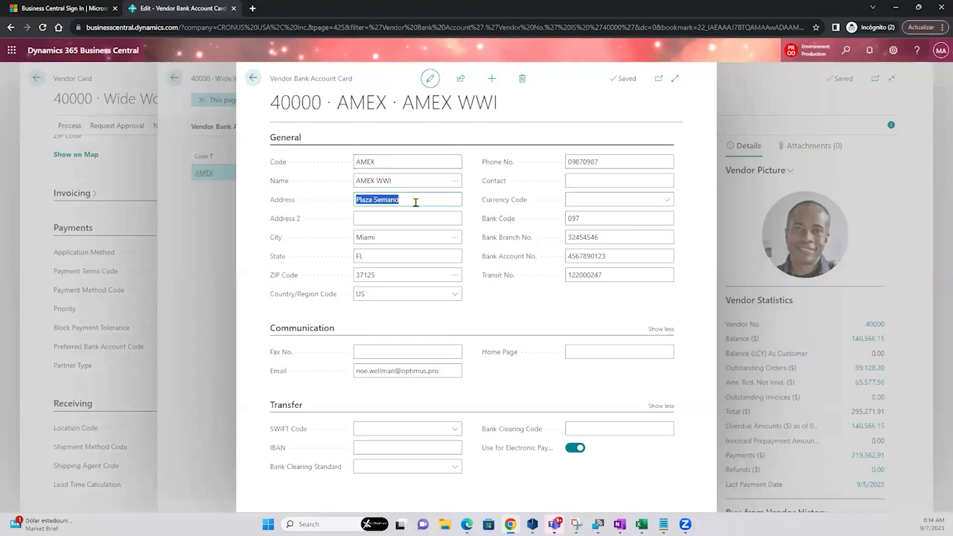
pyautogui.click(413, 200)
pyautogui.click(382, 237)
pyautogui.click(381, 255)
pyautogui.click(387, 274)
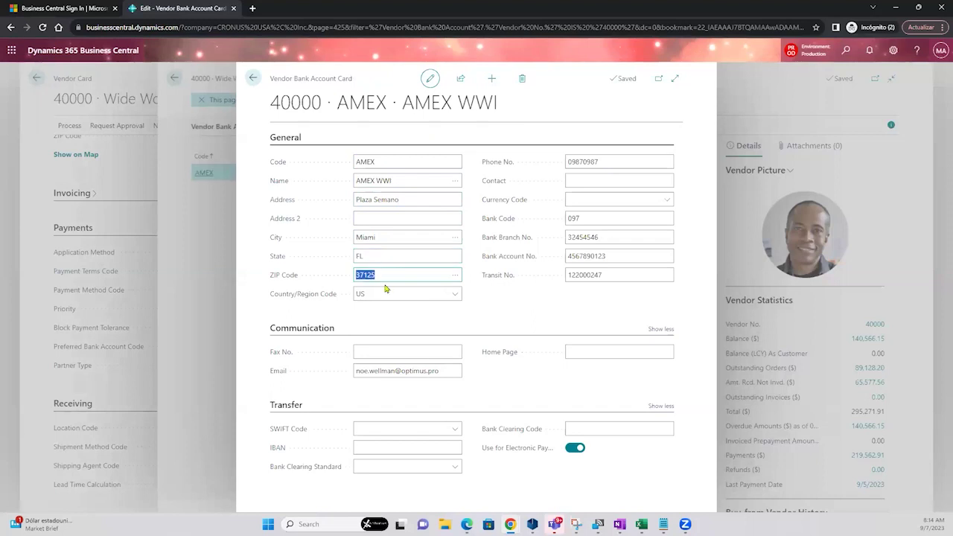
pyautogui.click(378, 290)
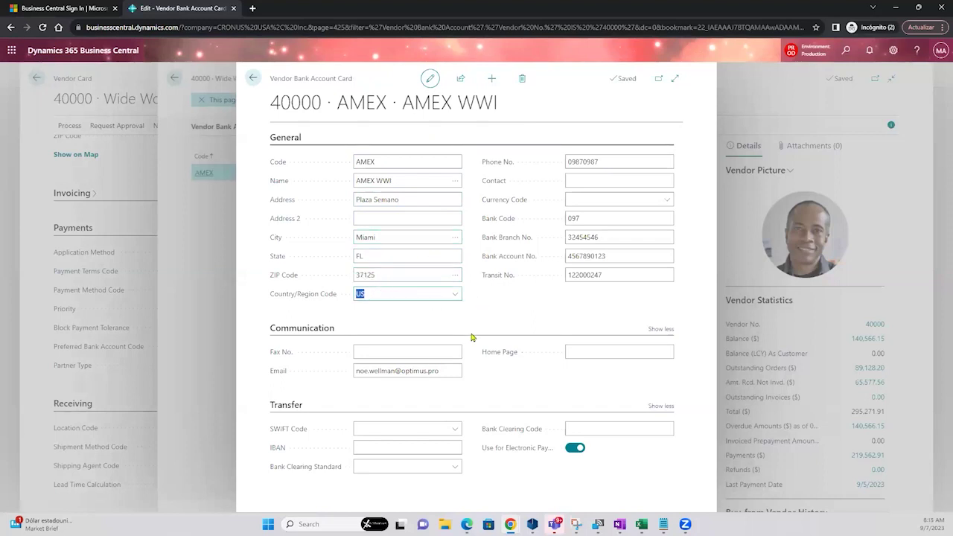
pyautogui.click(436, 367)
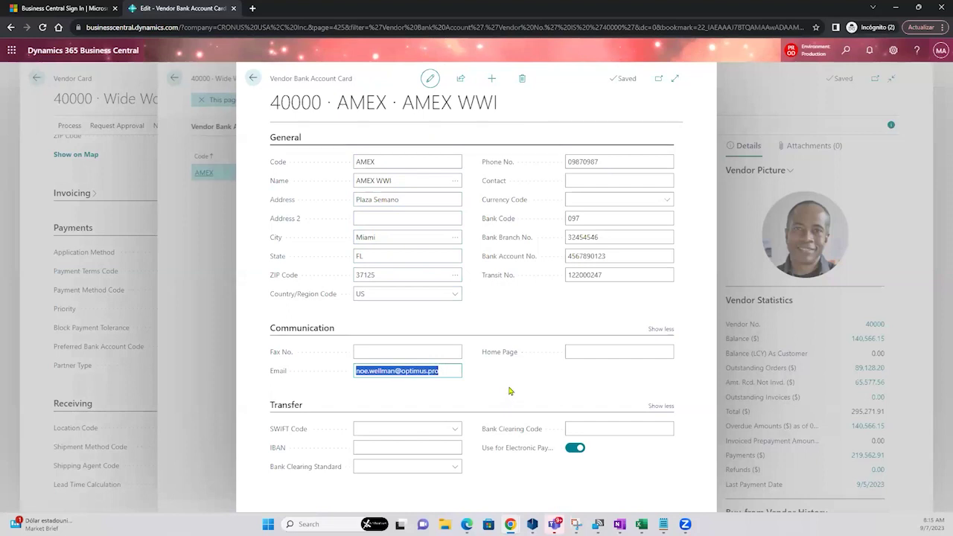
# - Check the phone, bank branch, bank account, bank code and transit number fields, the electronic payments option and the card heading
pyautogui.click(605, 163)
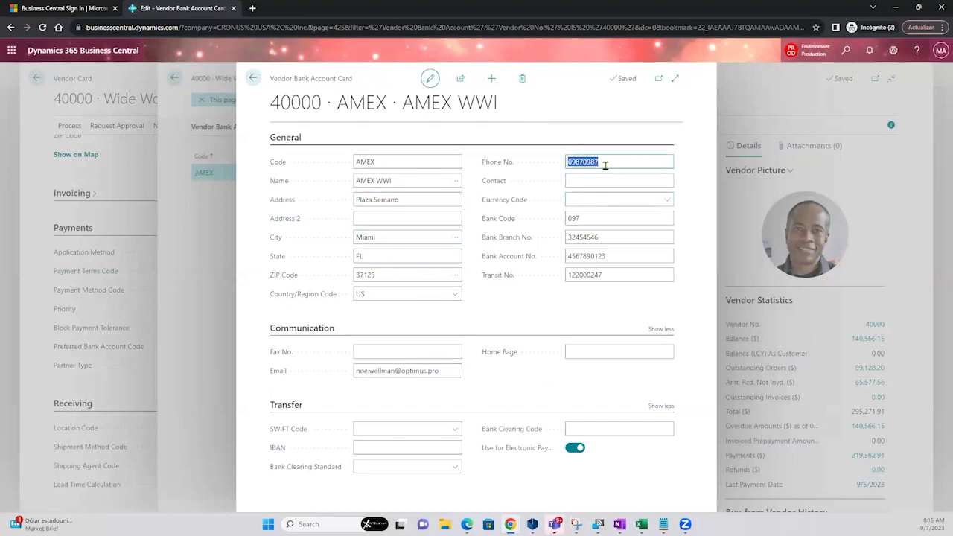
pyautogui.click(610, 238)
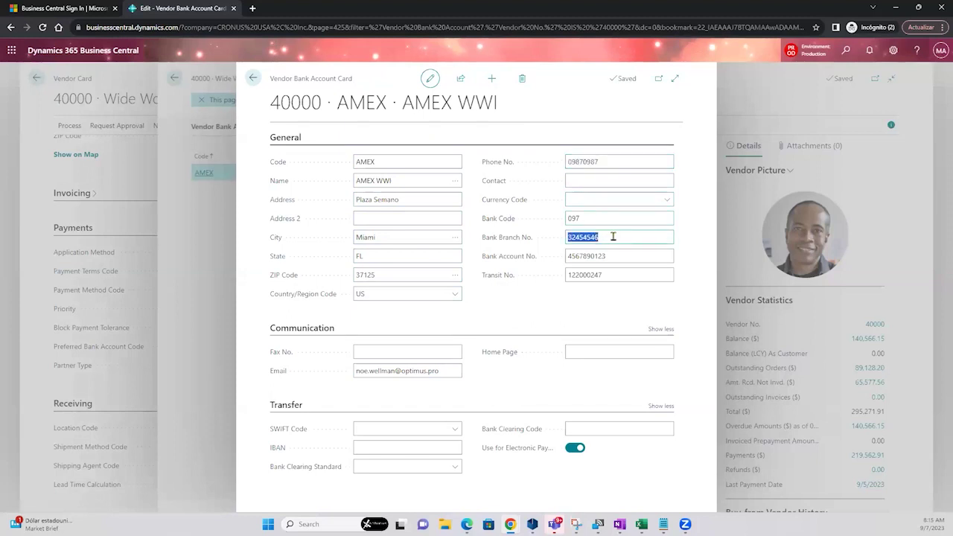
pyautogui.click(610, 253)
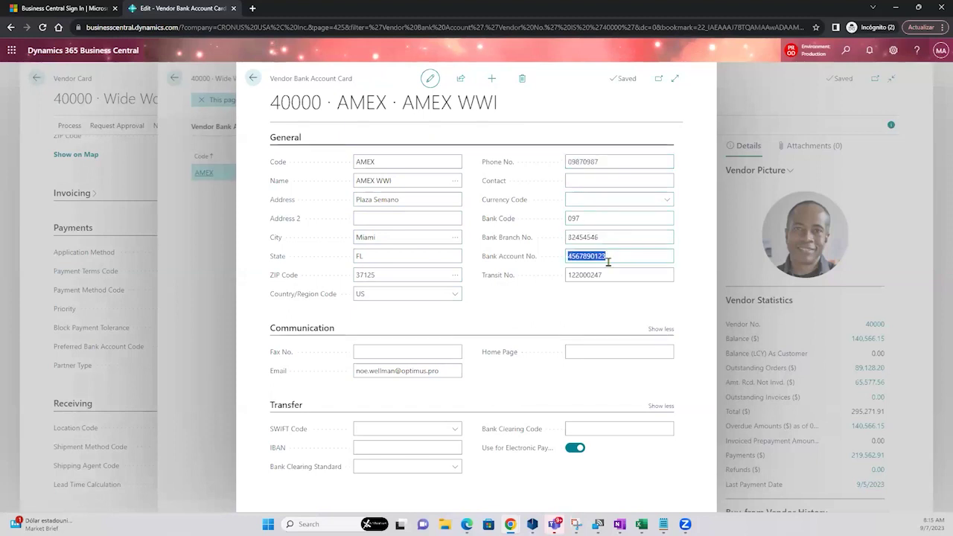
pyautogui.click(599, 218)
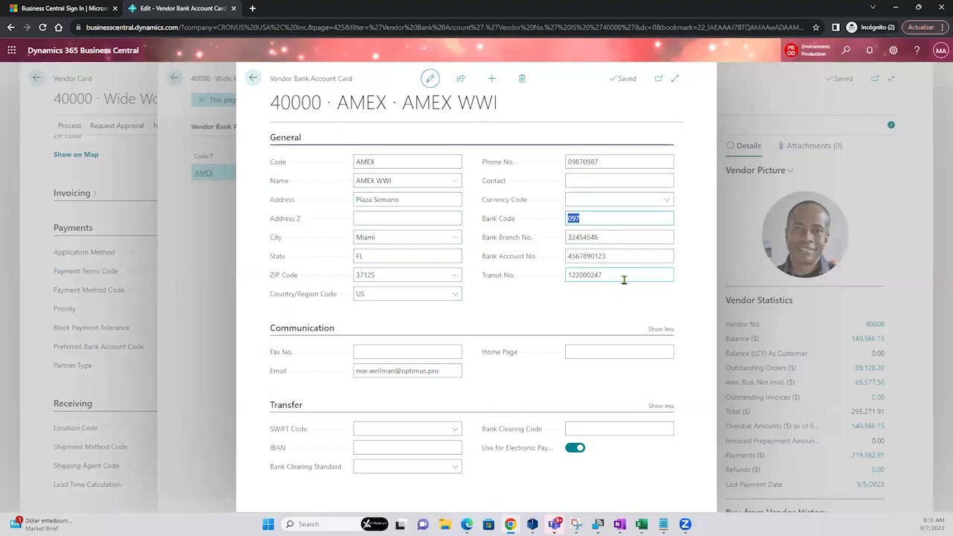
pyautogui.click(623, 280)
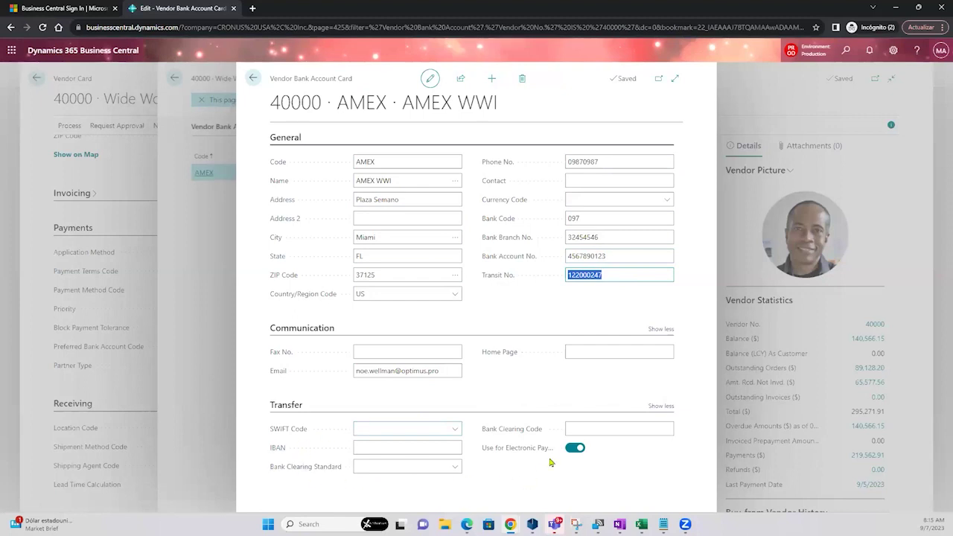
pyautogui.moveTo(517, 452)
pyautogui.moveTo(270, 102); pyautogui.dragTo(326, 103)
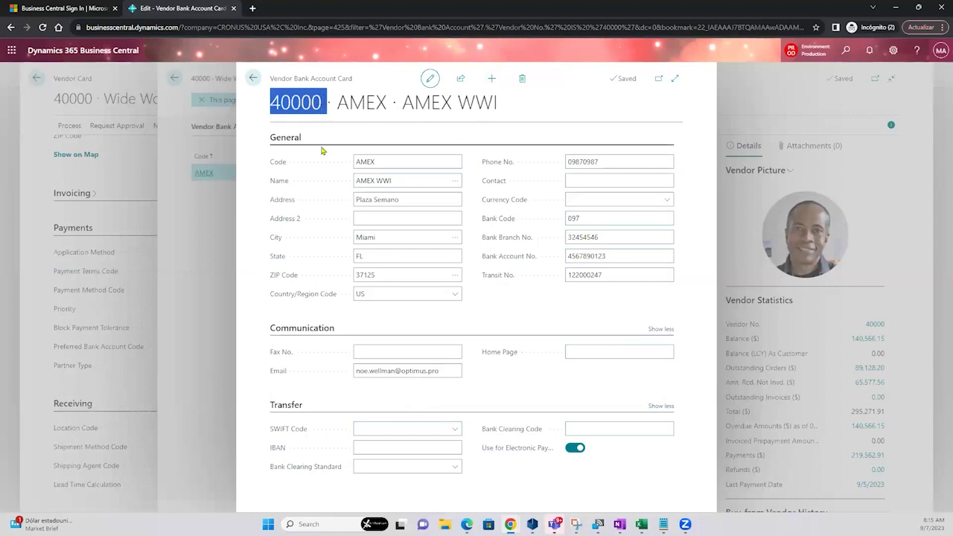
pyautogui.moveTo(270, 88); pyautogui.dragTo(338, 88)
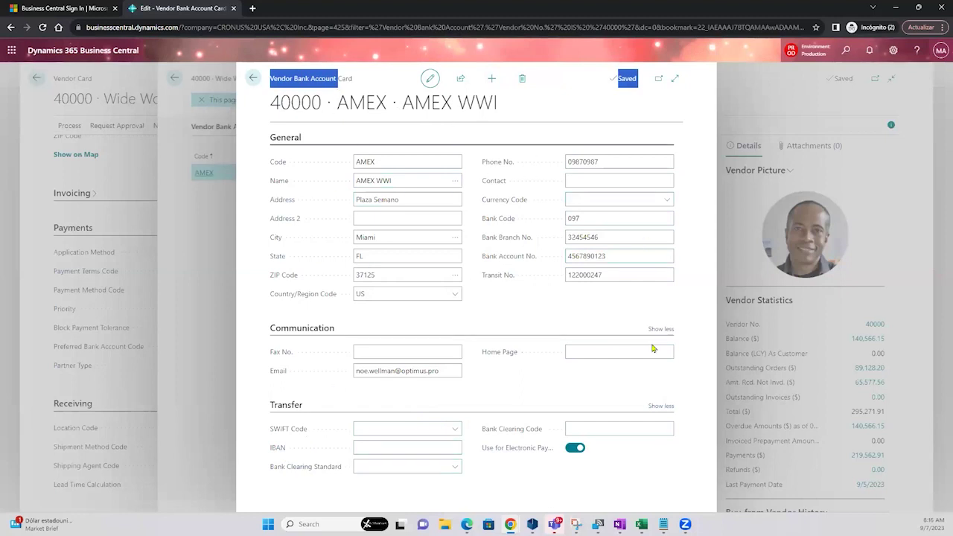
# - Leave the vendor's bank account card and list, and return to the General section of the vendor card
pyautogui.click(252, 79)
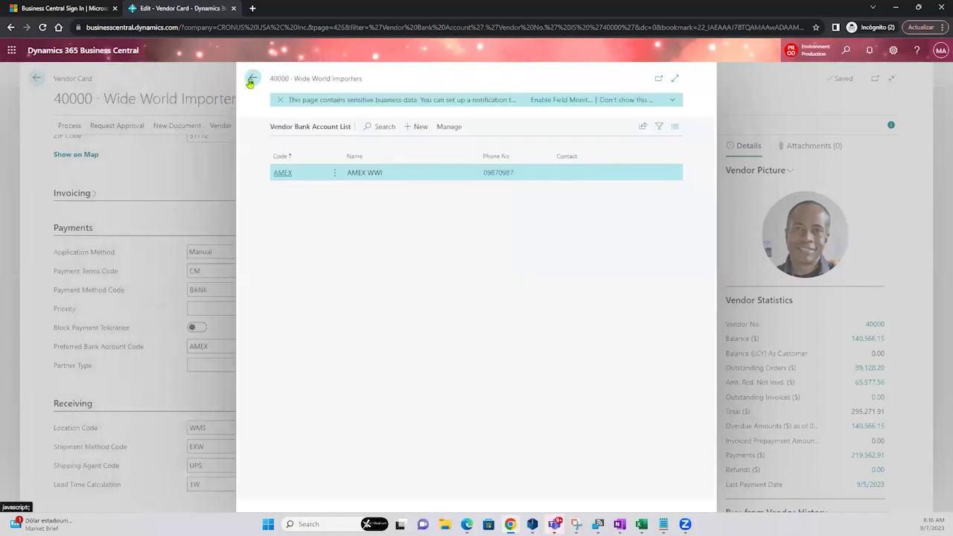
pyautogui.click(251, 79)
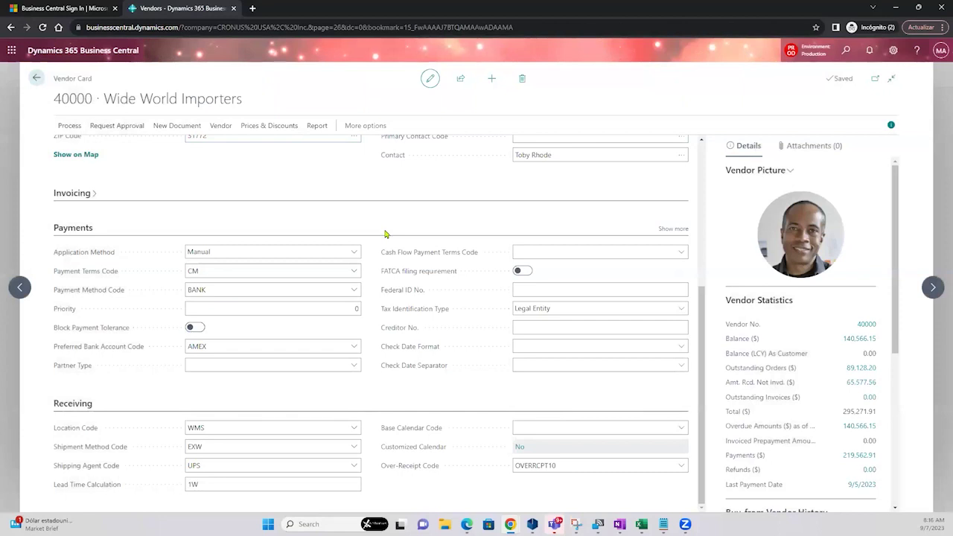
pyautogui.scroll(3, 385, 234)
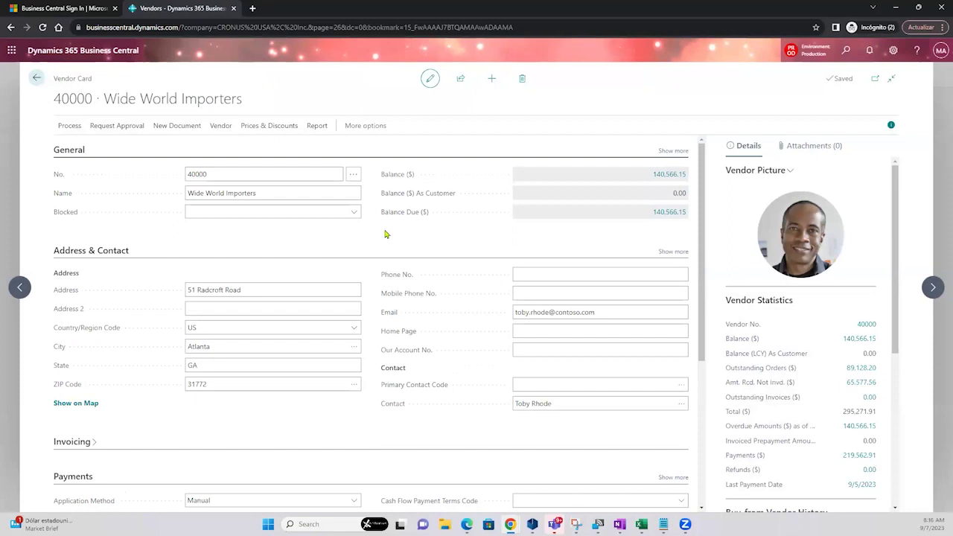
# - Search for "data def", open Data Exchange Definitions and look through the definitions, including SEPA CAMT and MX EFT DEFAULT
pyautogui.click(846, 50)
pyautogui.write('data def')
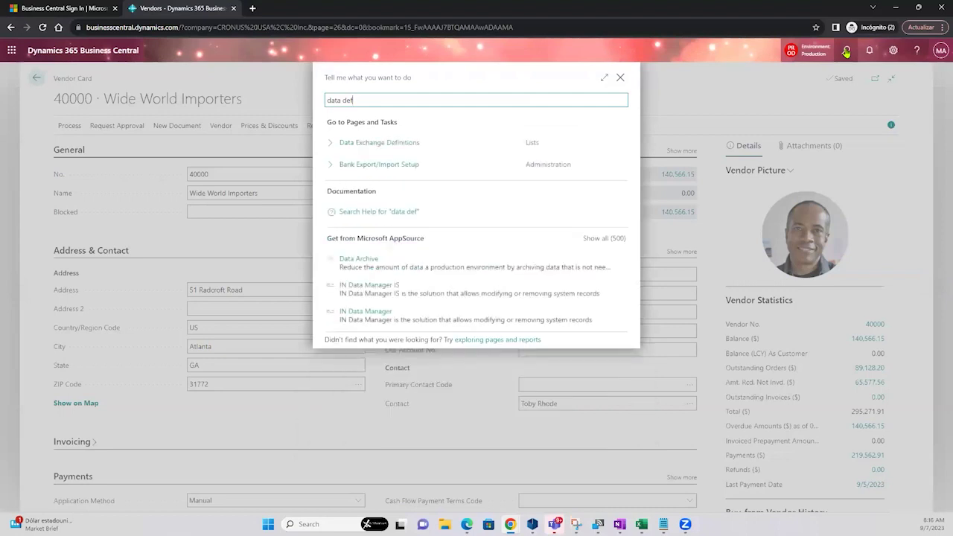
pyautogui.click(372, 146)
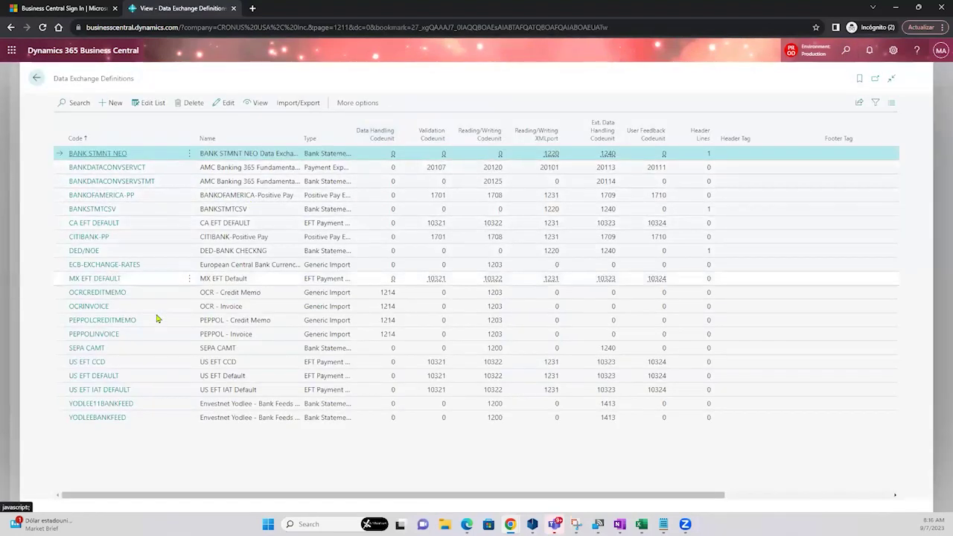
pyautogui.click(138, 349)
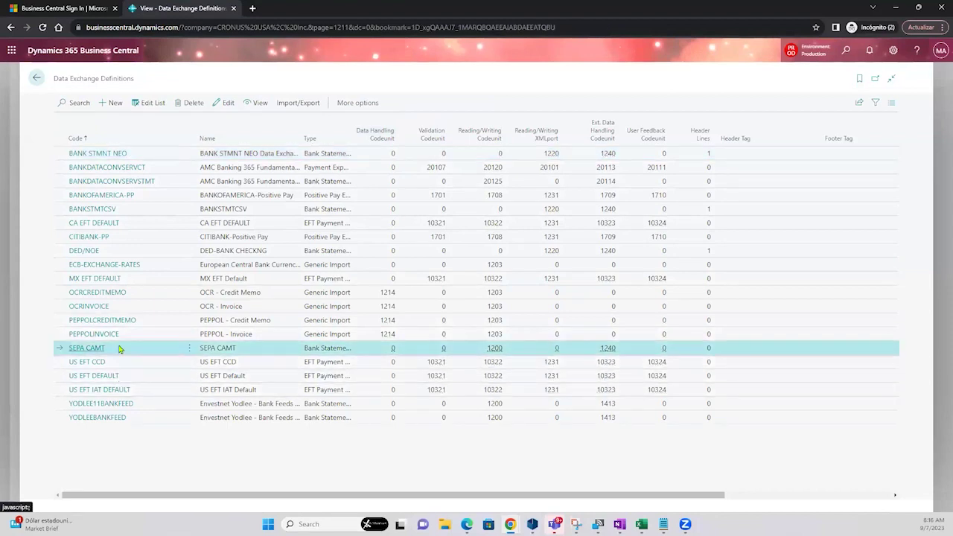
pyautogui.click(146, 282)
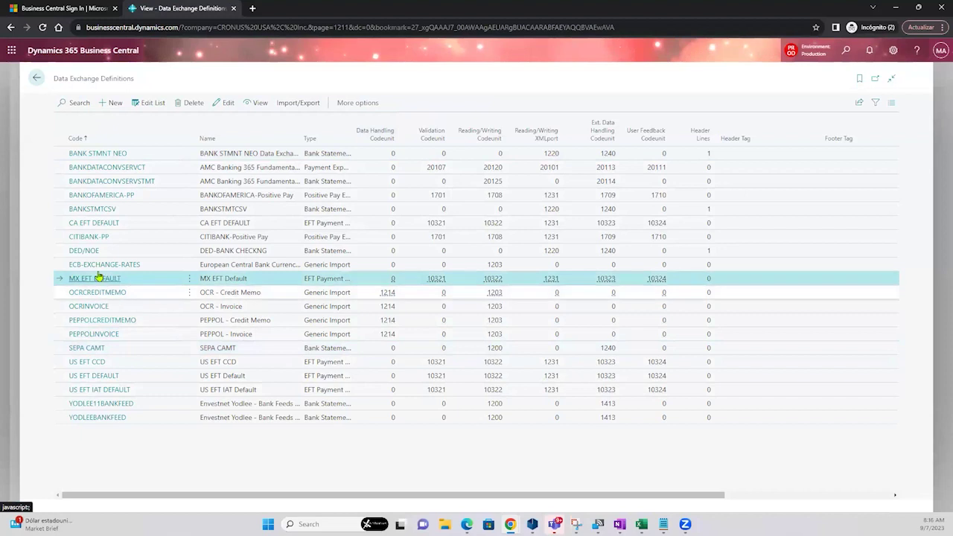
pyautogui.click(192, 254)
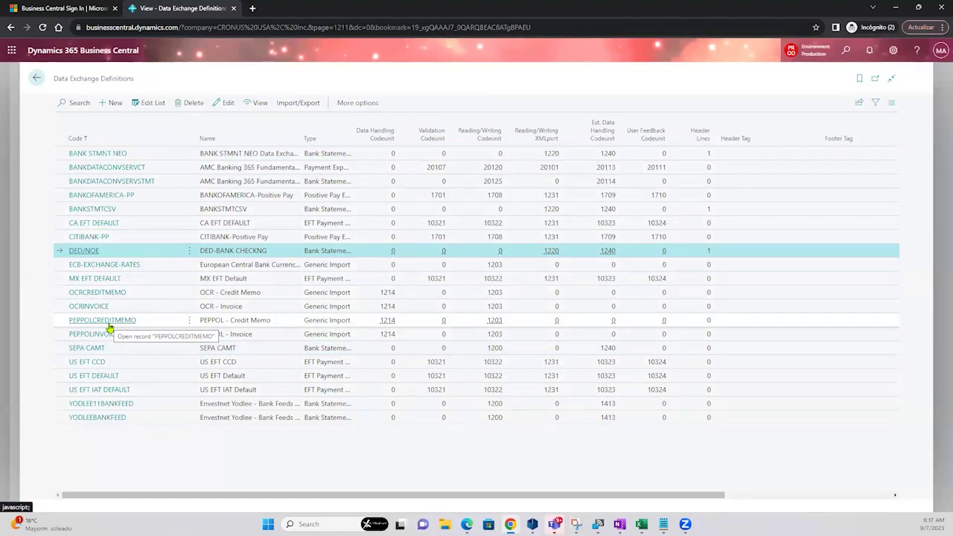
# - Return to the home page, search for "payment journ" and open the Payment Journals page
pyautogui.click(38, 79)
pyautogui.click(38, 78)
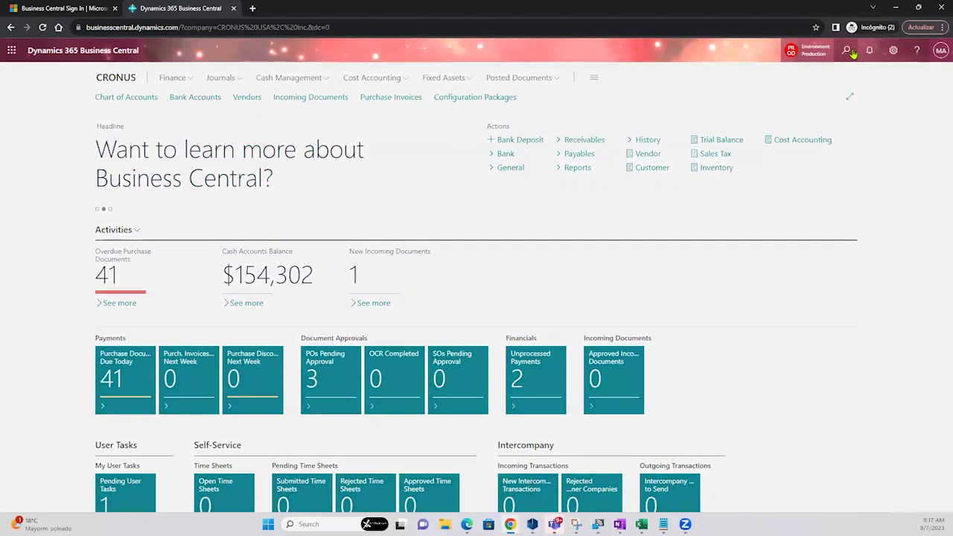
pyautogui.click(846, 50)
pyautogui.write('payment journ')
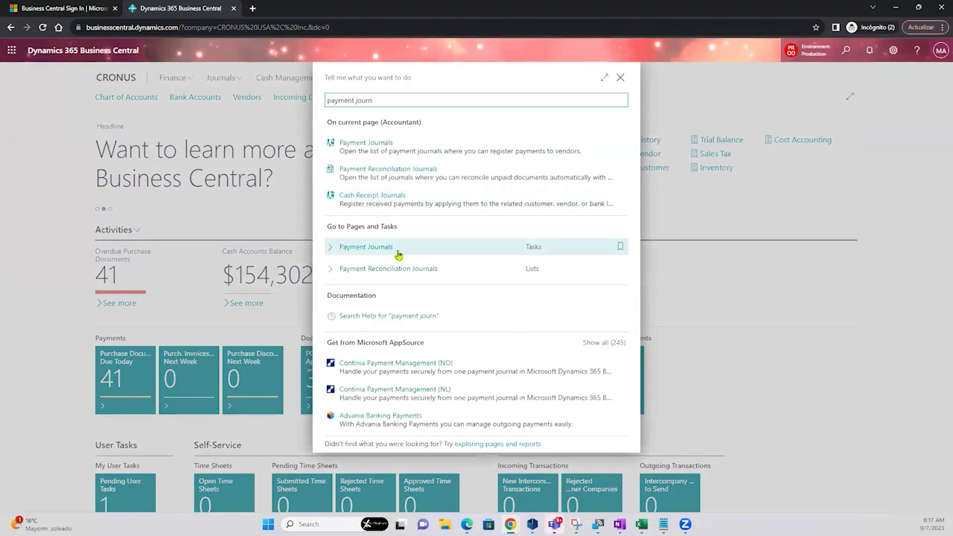
pyautogui.click(376, 255)
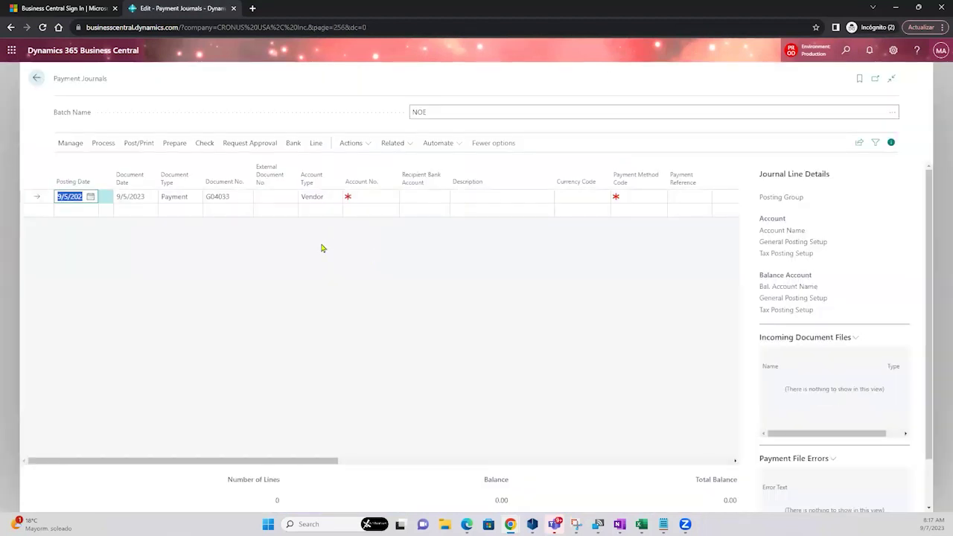
# - Check the payment journal's batch name and choose vendor Wide World Importers as the account of the first payment line
pyautogui.click(72, 78)
pyautogui.tripleClick(72, 78)
pyautogui.click(238, 257)
pyautogui.click(476, 108)
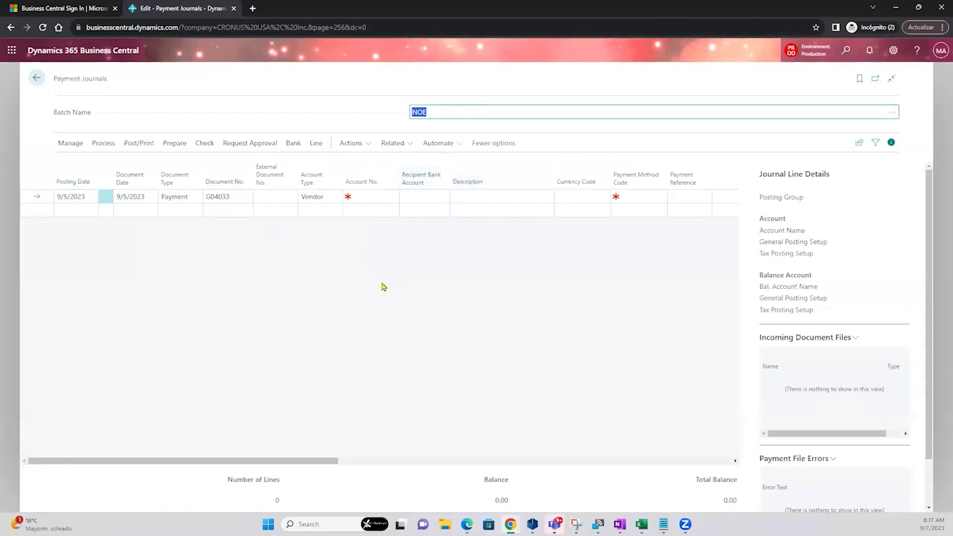
pyautogui.click(364, 196)
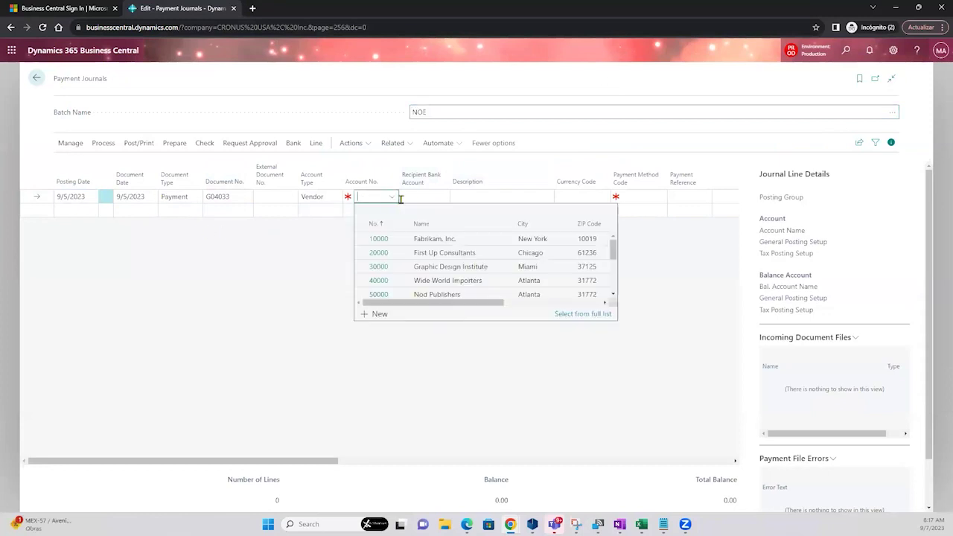
pyautogui.click(430, 285)
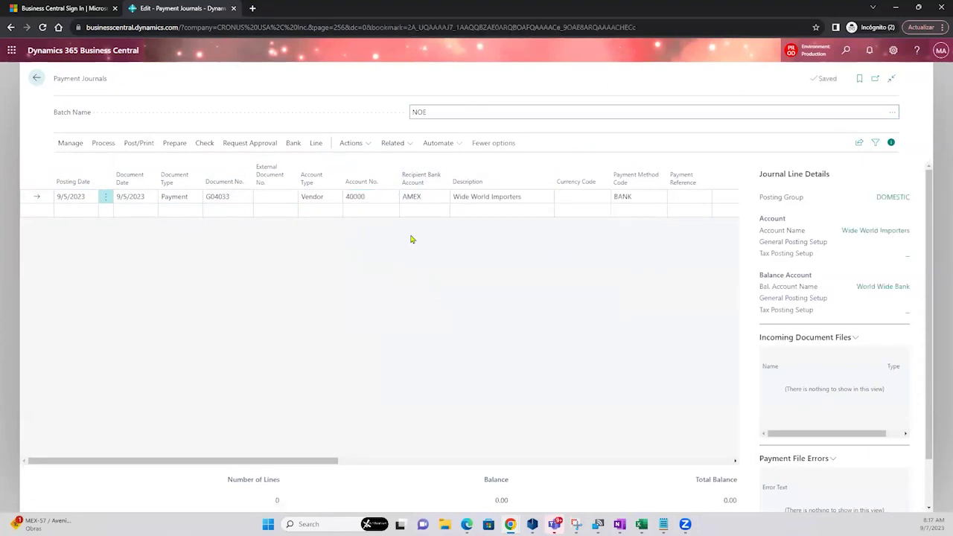
# - Check the line's recipient bank account, payment method code, document type options and document date
pyautogui.click(425, 198)
pyautogui.click(633, 200)
pyautogui.click(186, 201)
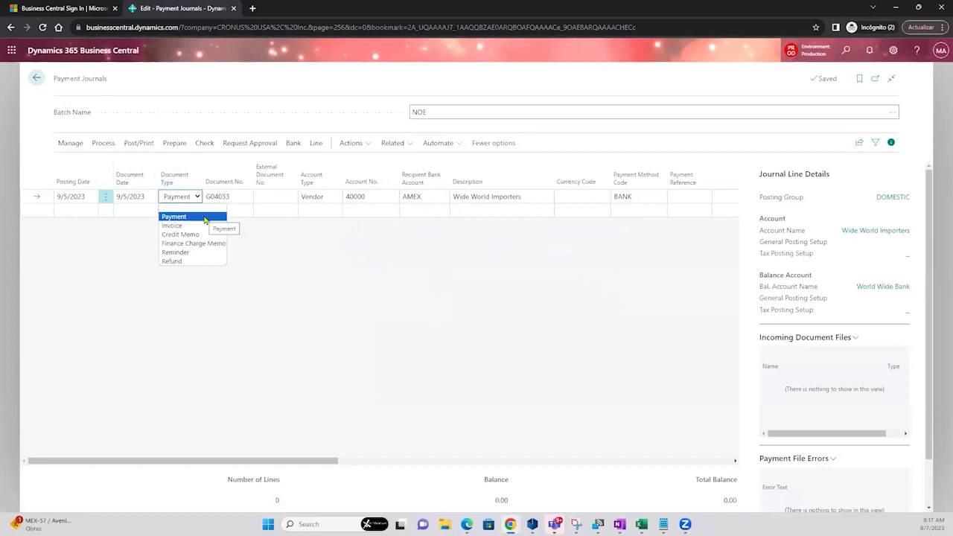
pyautogui.click(127, 197)
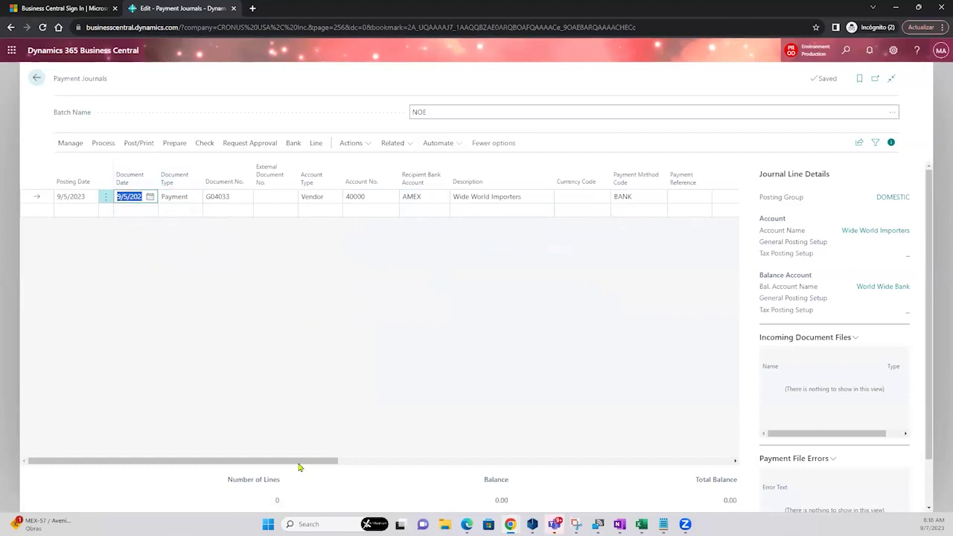
# - Check the payment line's balancing account type and choose the CHECKING bank account as the balancing account
pyautogui.moveTo(298, 467); pyautogui.dragTo(479, 454)
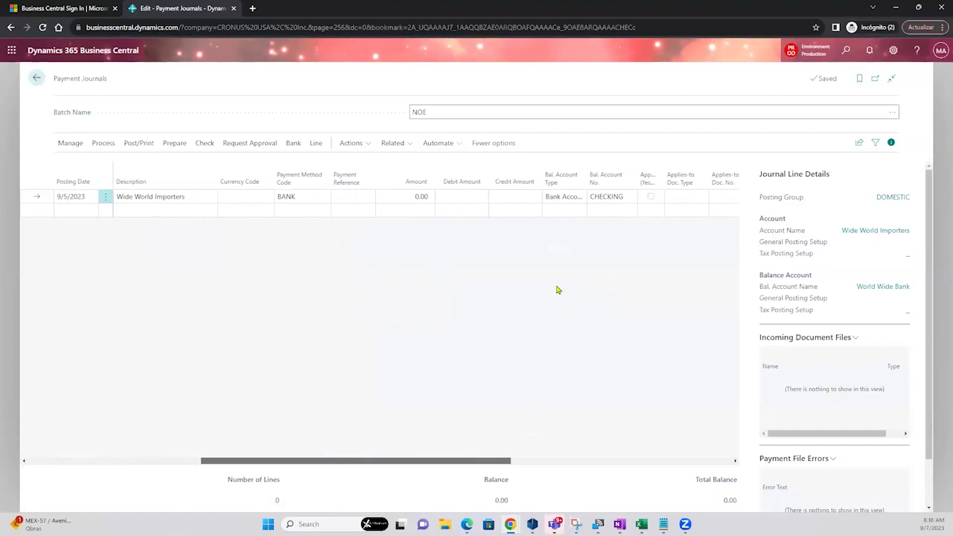
pyautogui.click(570, 197)
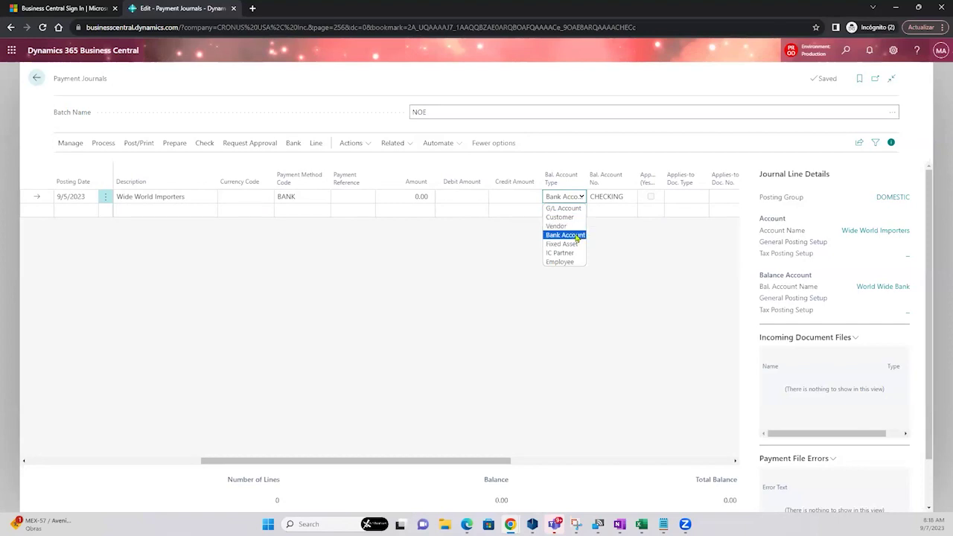
pyautogui.click(619, 197)
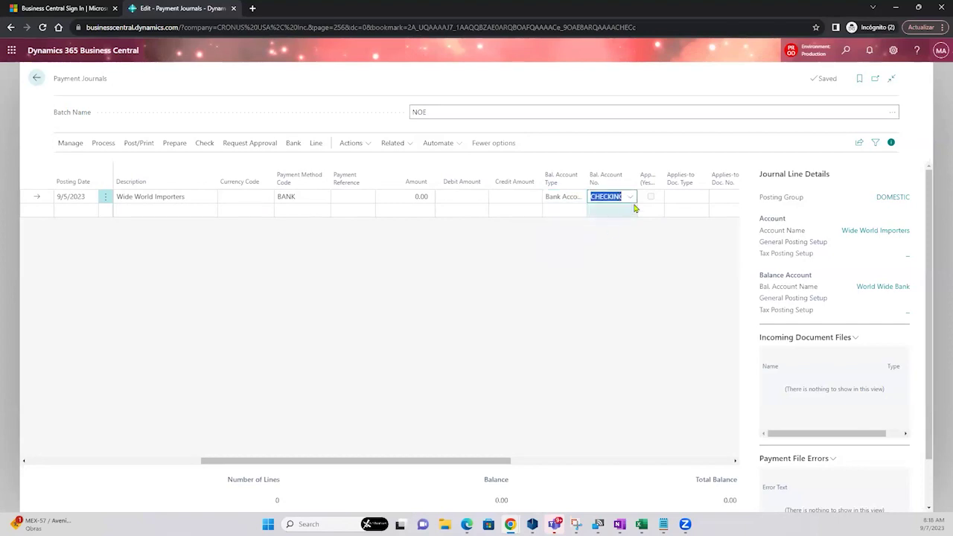
pyautogui.click(629, 197)
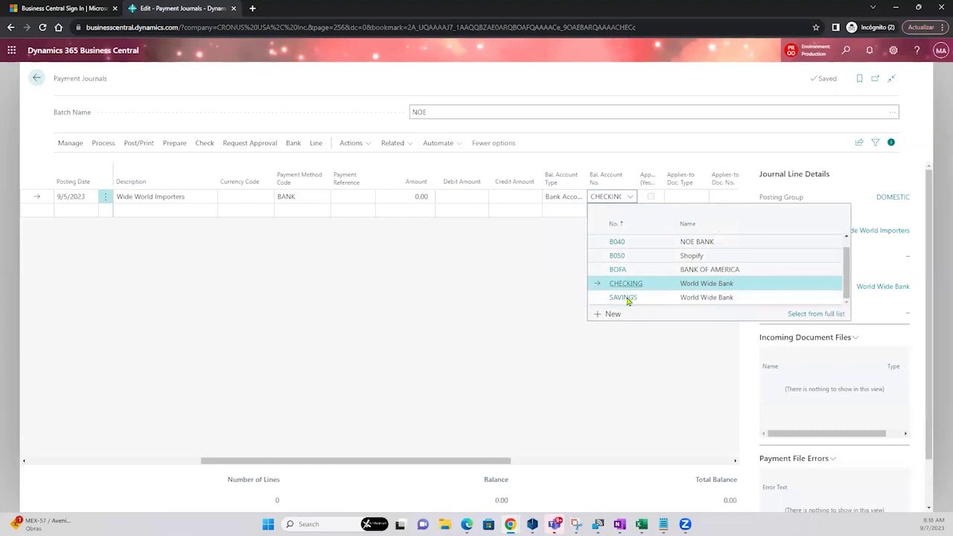
pyautogui.click(611, 282)
# - Check which bank payment type options are available for the payment line
pyautogui.moveTo(480, 465); pyautogui.dragTo(547, 456)
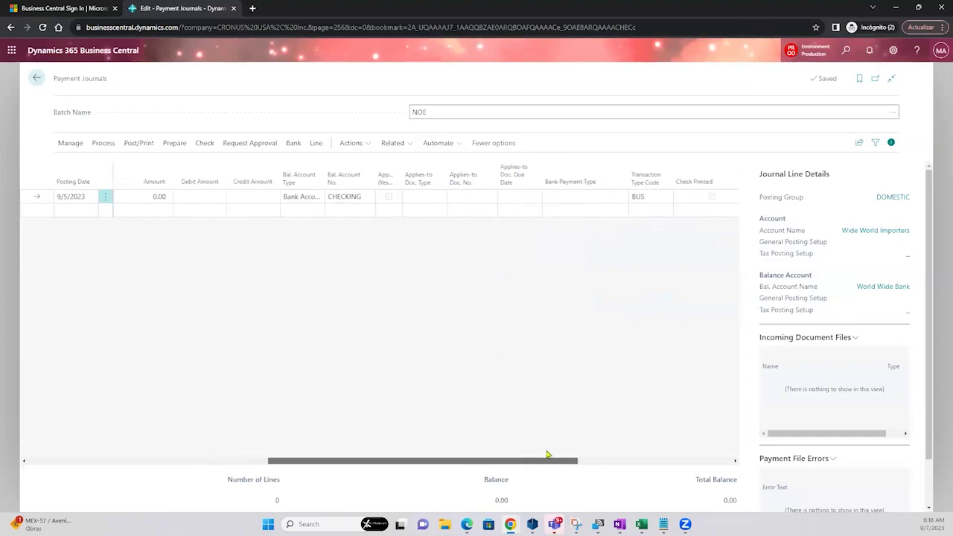
pyautogui.click(587, 198)
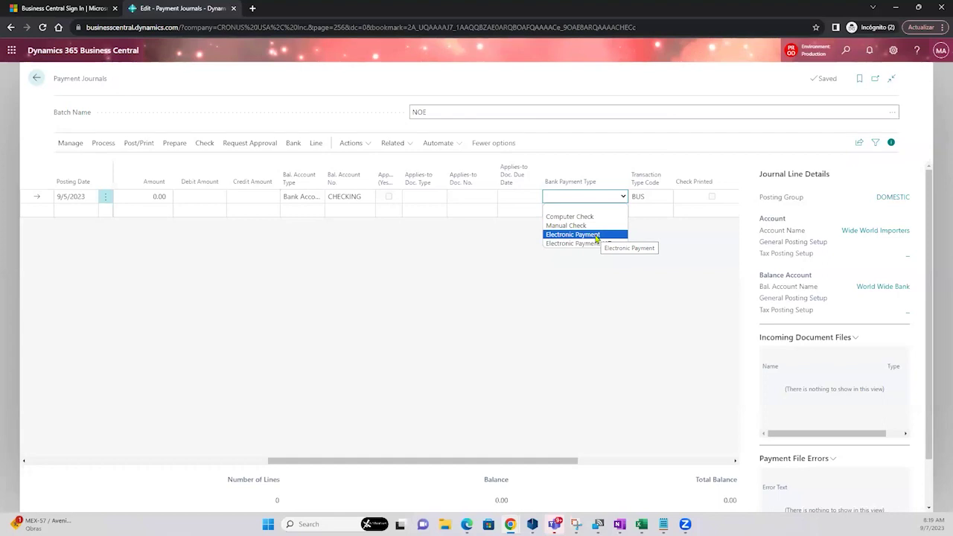
pyautogui.click(236, 293)
# - Open the vendor card of Wide World Importers from the full vendor list of the payment line's account number
pyautogui.moveTo(352, 462); pyautogui.dragTo(112, 461)
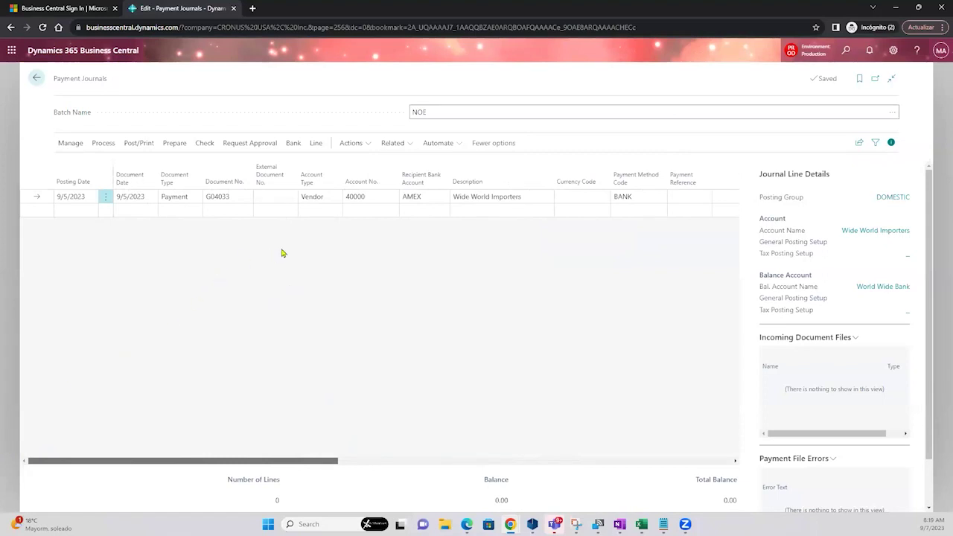
pyautogui.click(364, 197)
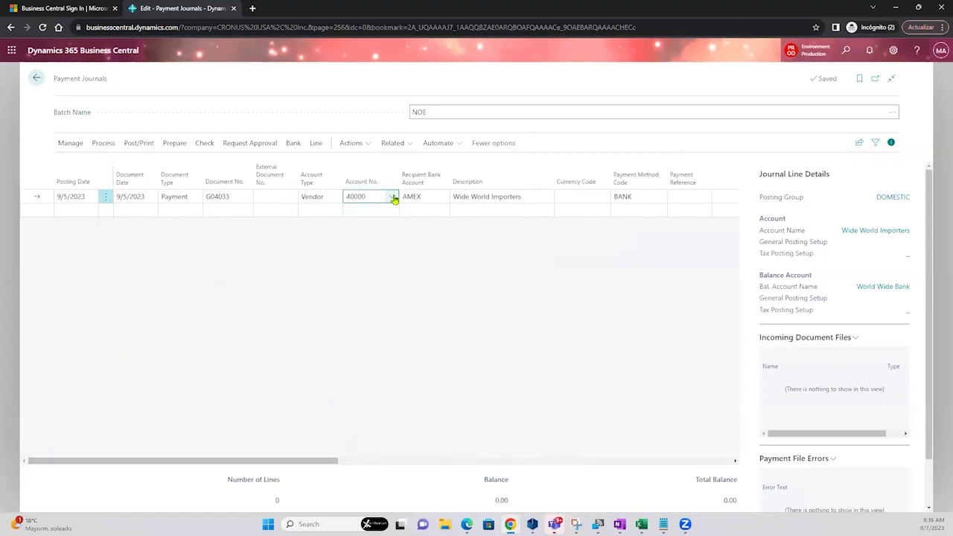
pyautogui.click(392, 197)
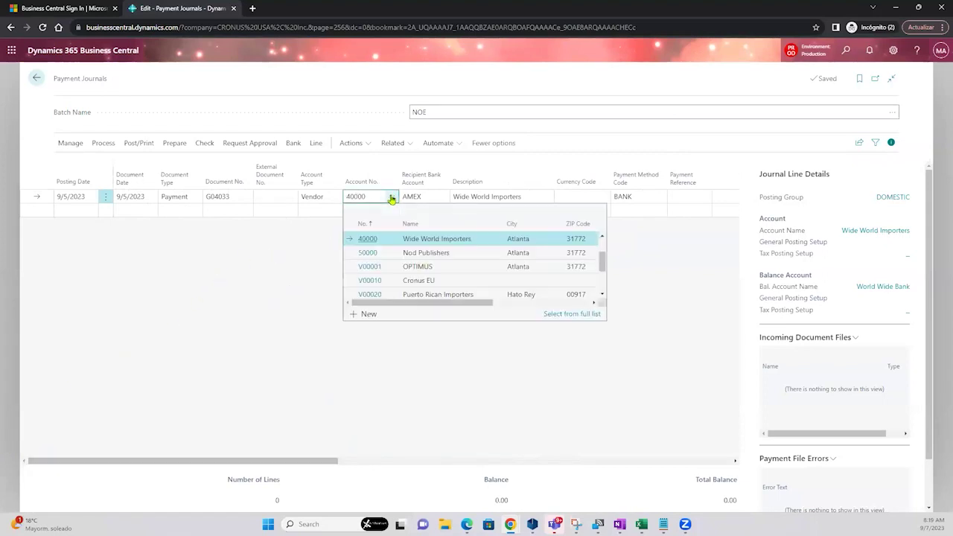
pyautogui.click(567, 316)
pyautogui.click(424, 145)
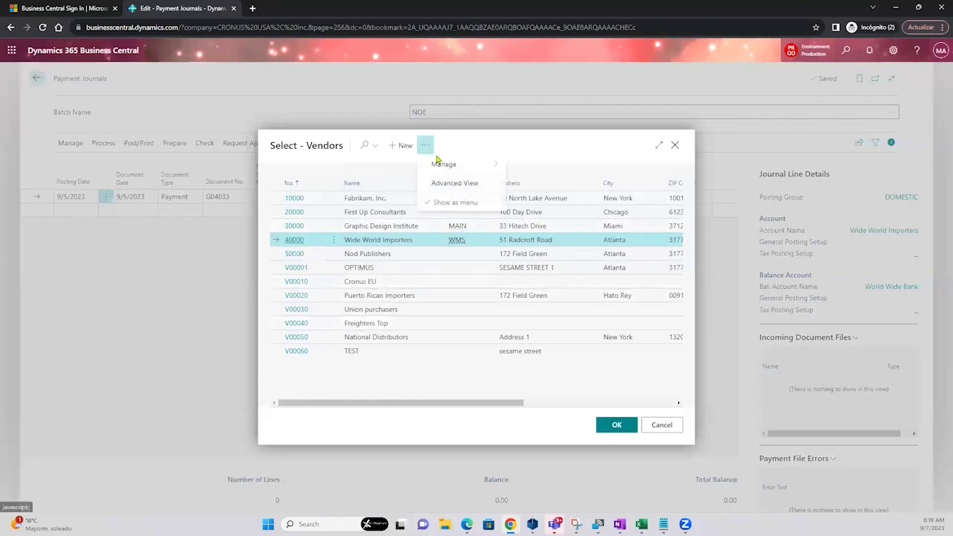
pyautogui.moveTo(447, 163)
pyautogui.click(521, 164)
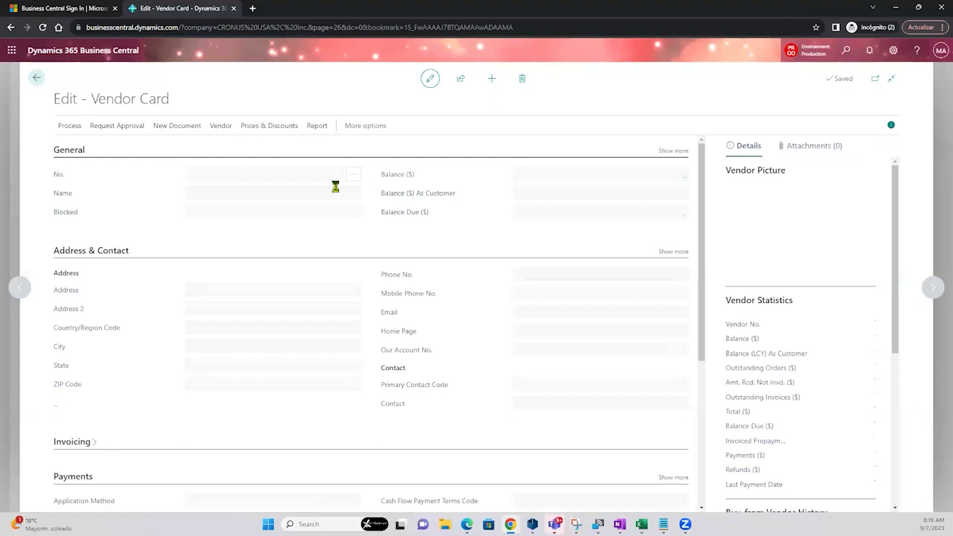
# - Look through the vendor card's available actions and open the document layouts of Wide World Importers
pyautogui.click(317, 128)
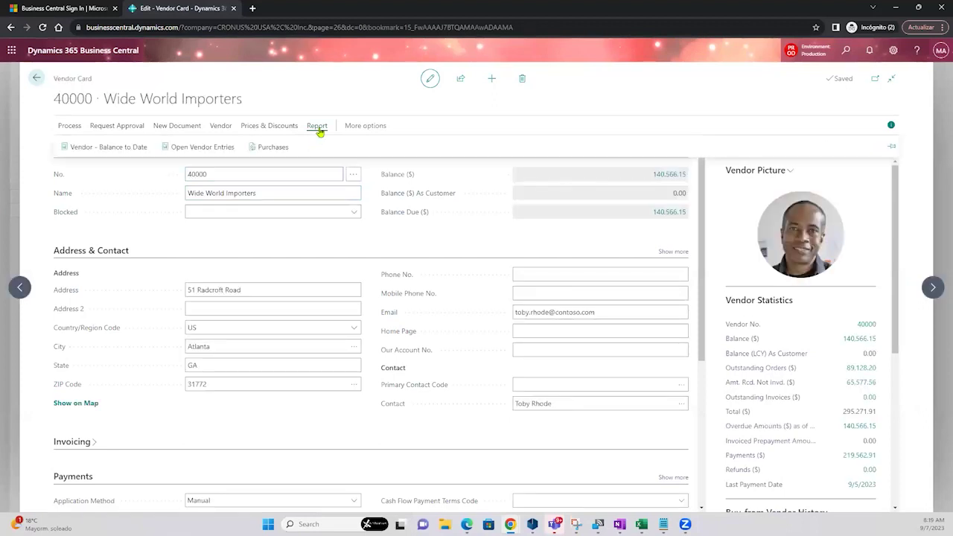
pyautogui.click(364, 126)
pyautogui.click(360, 126)
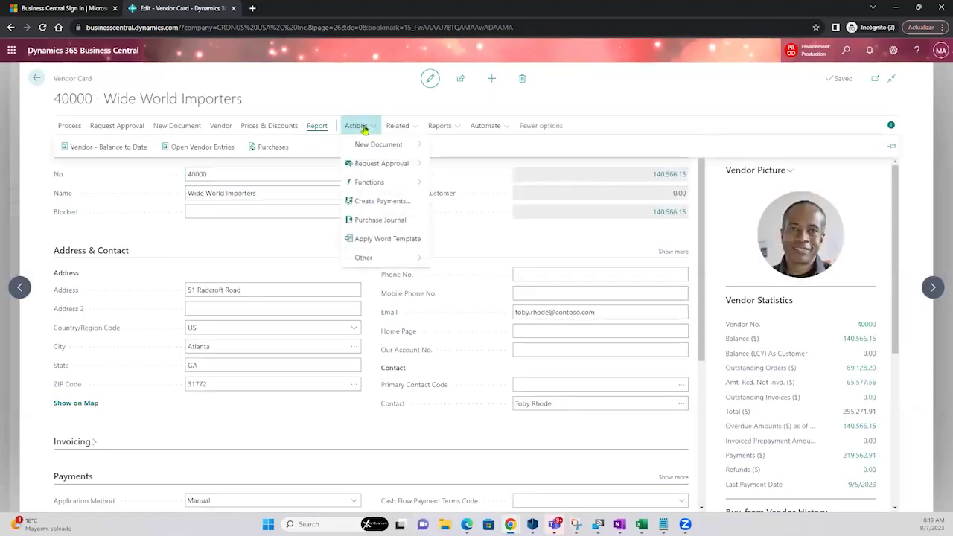
pyautogui.click(220, 125)
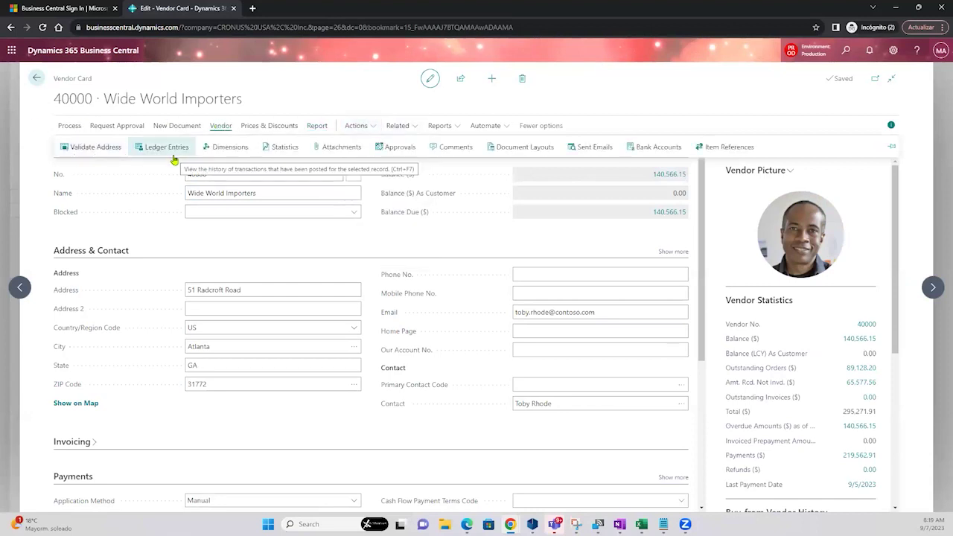
pyautogui.click(546, 151)
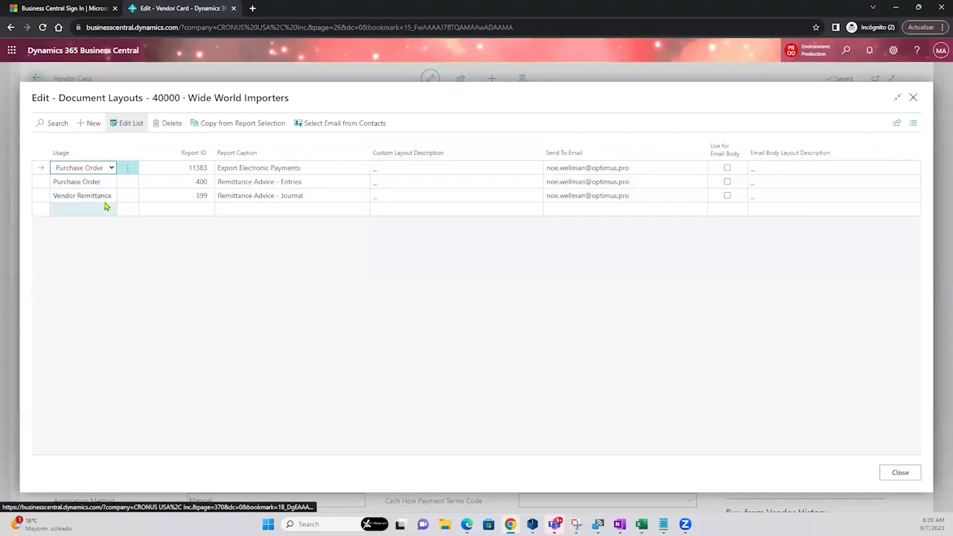
# - Check the Vendor Remittance layout's usage, report ID and recipient email, and look at the Remittance Advice - Entries layout
pyautogui.click(94, 195)
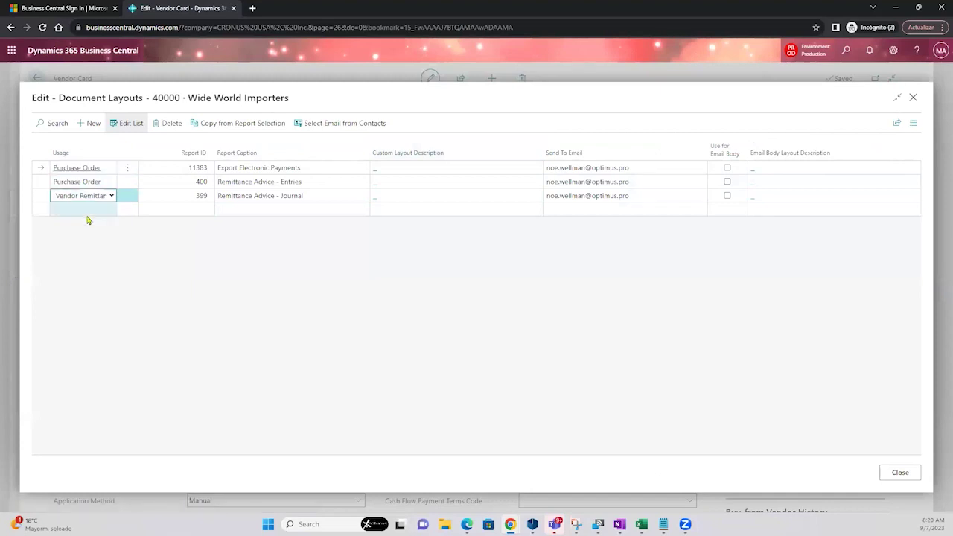
pyautogui.click(195, 195)
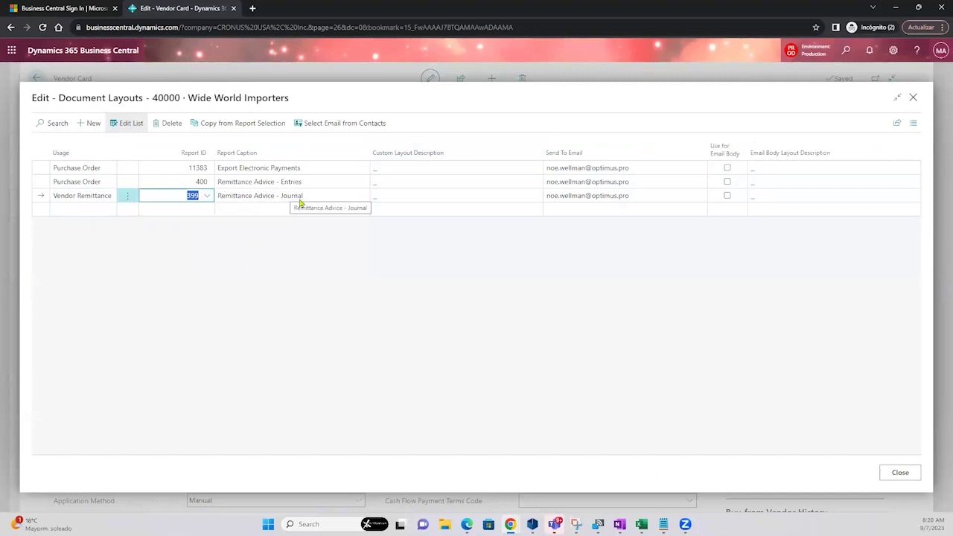
pyautogui.click(664, 196)
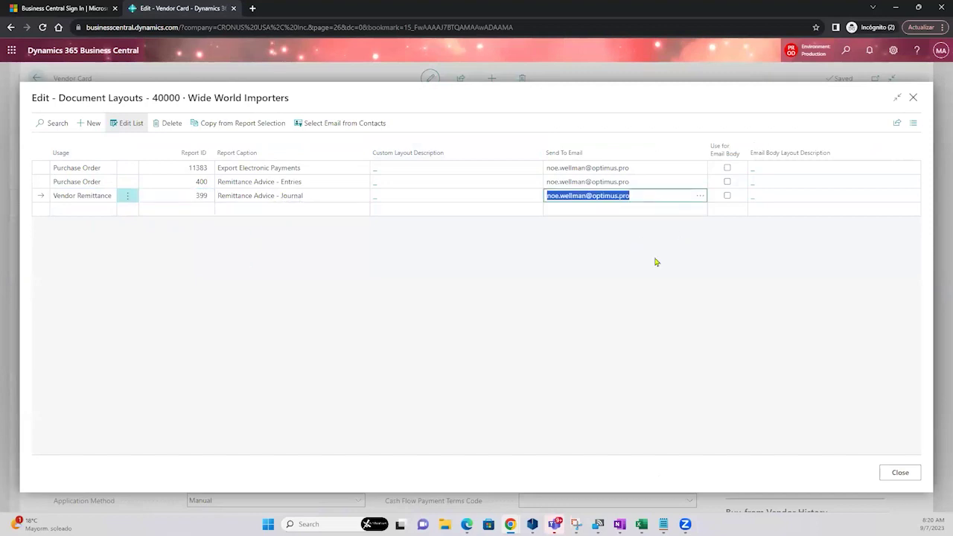
pyautogui.click(331, 187)
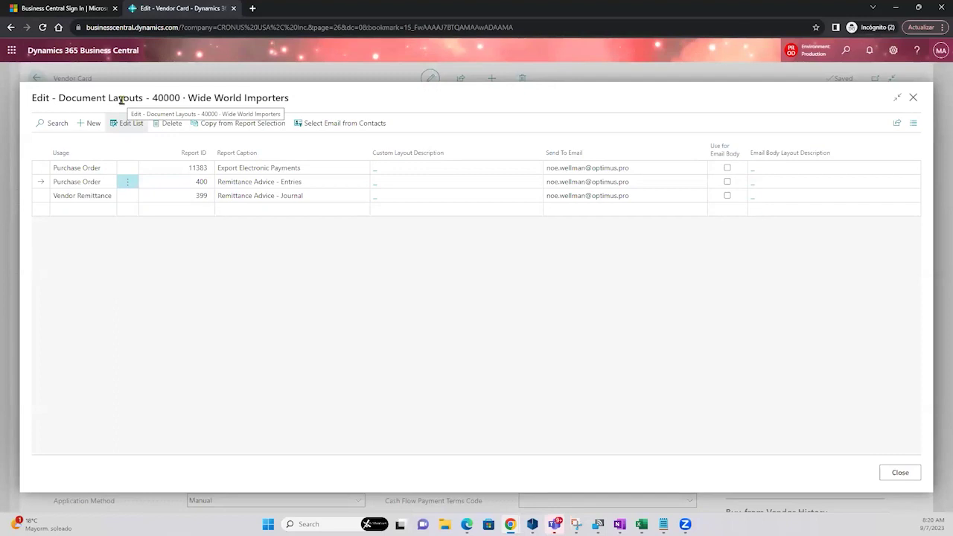
# - Check the report list for the Export Electronic Payments layout and the send-to email of all three layouts, then close the document layouts
pyautogui.moveTo(178, 171); pyautogui.dragTo(209, 170)
pyautogui.click(207, 170)
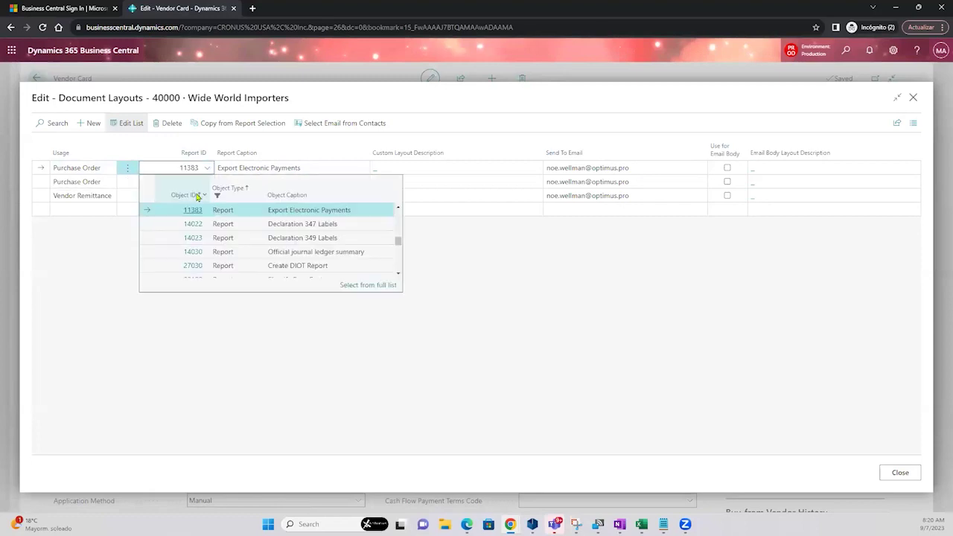
pyautogui.click(100, 233)
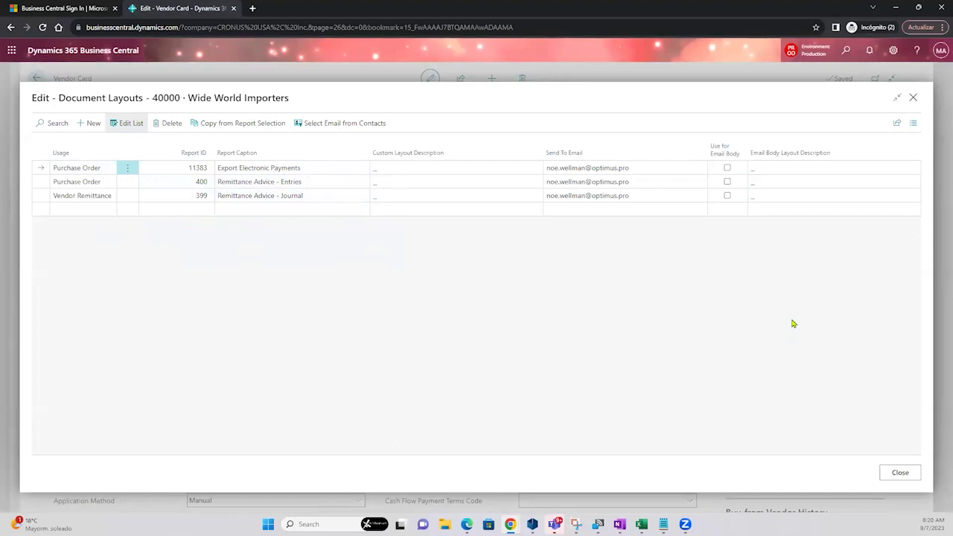
pyautogui.click(631, 167)
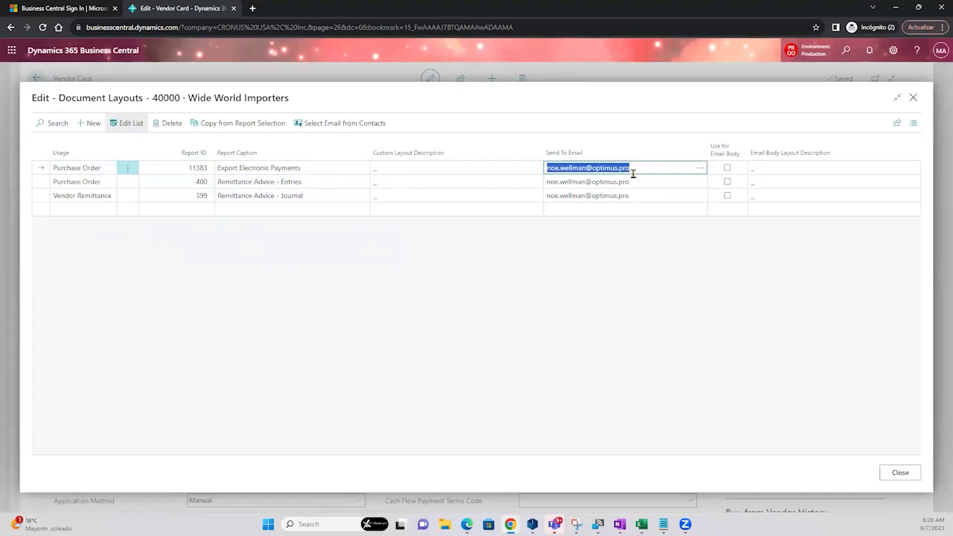
pyautogui.click(633, 185)
pyautogui.click(634, 195)
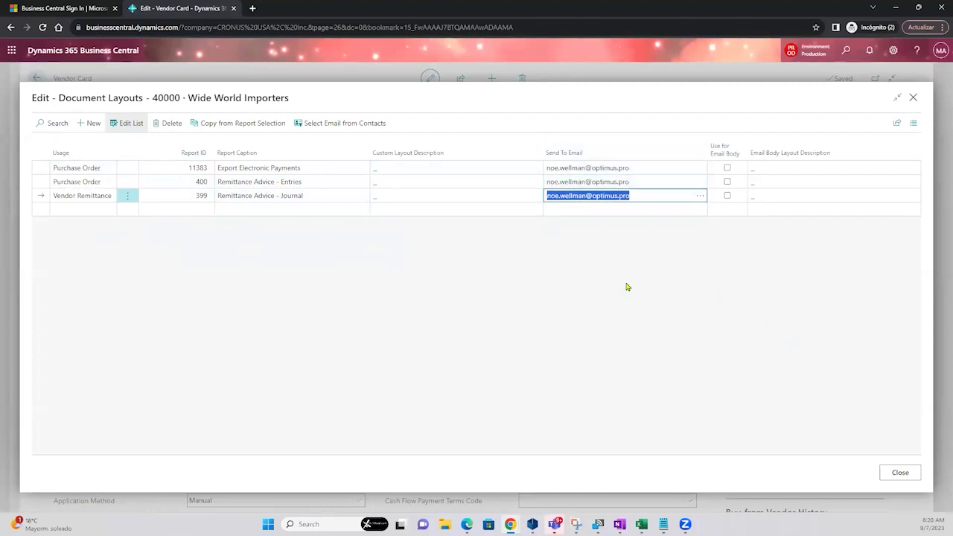
pyautogui.click(913, 97)
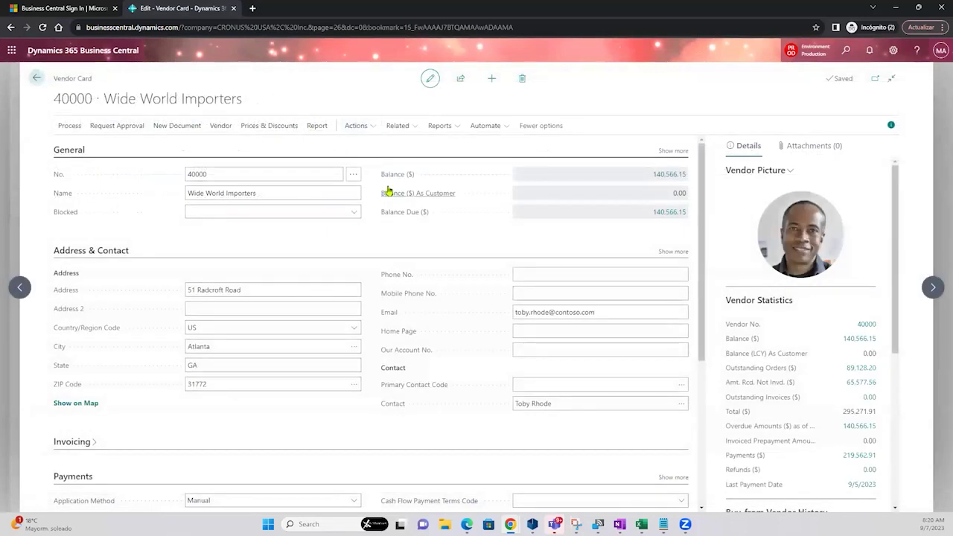
# - Review the AMEX bank account card of Wide World Importers in full width and return to the vendor card
pyautogui.click(221, 128)
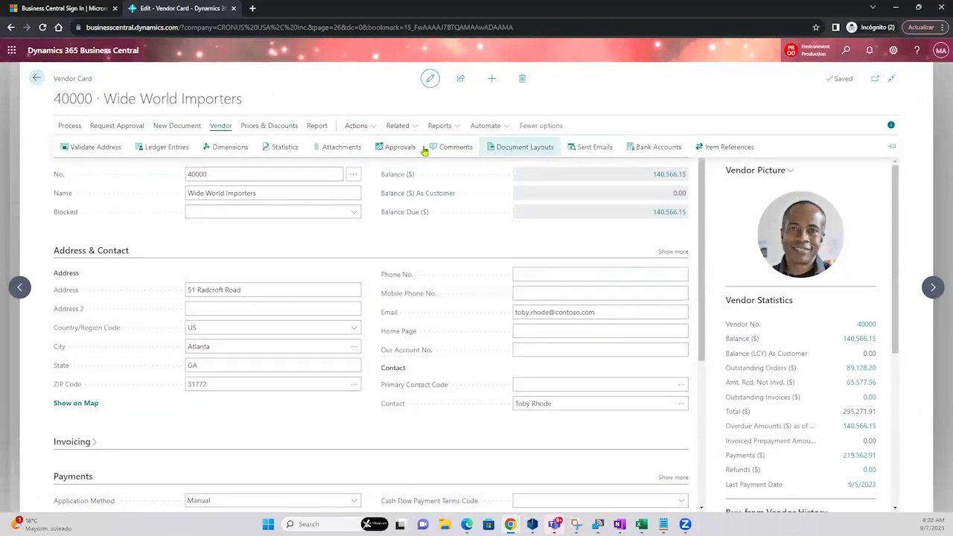
pyautogui.click(644, 148)
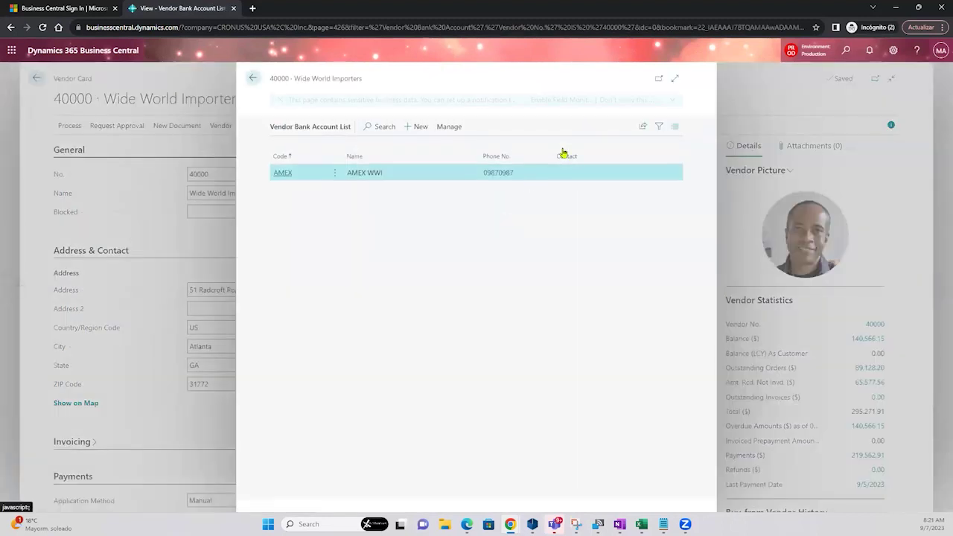
pyautogui.click(283, 172)
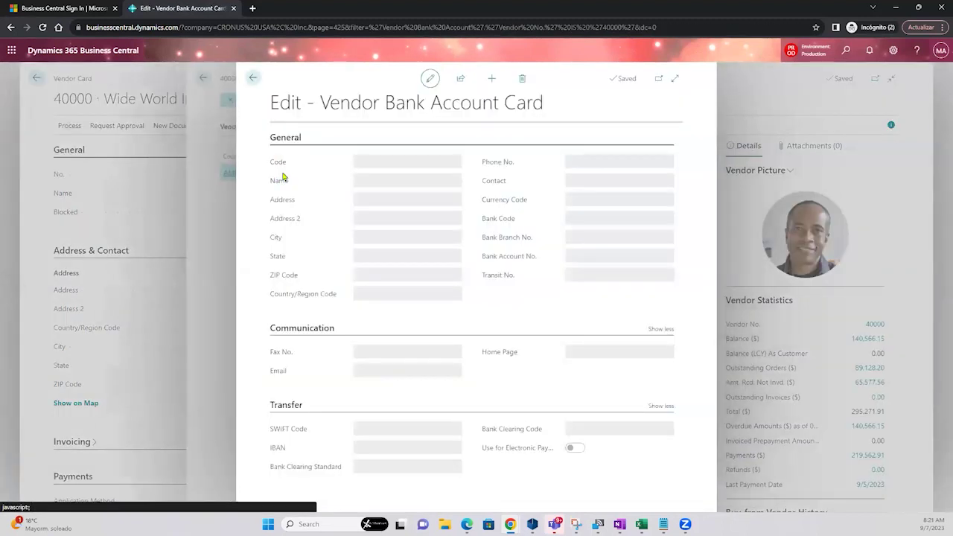
pyautogui.click(674, 78)
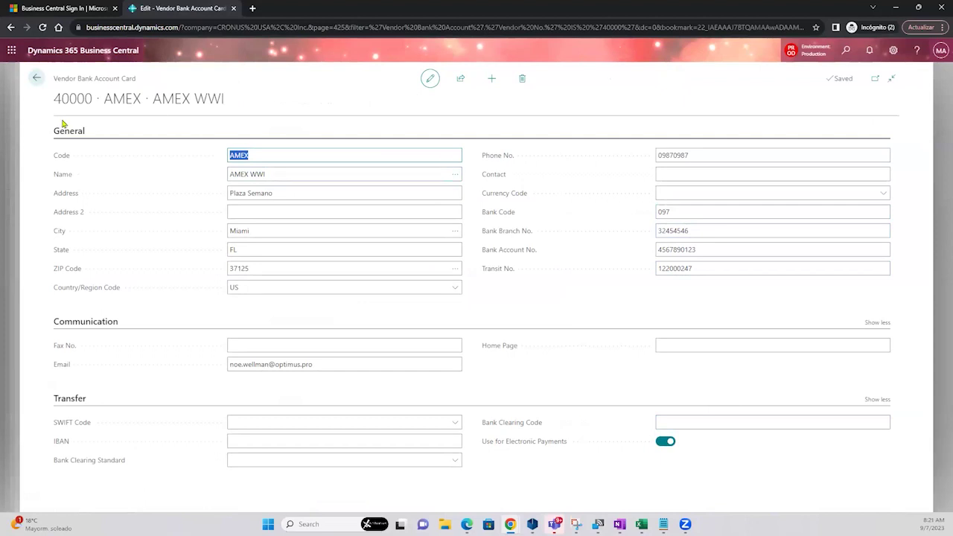
pyautogui.click(33, 77)
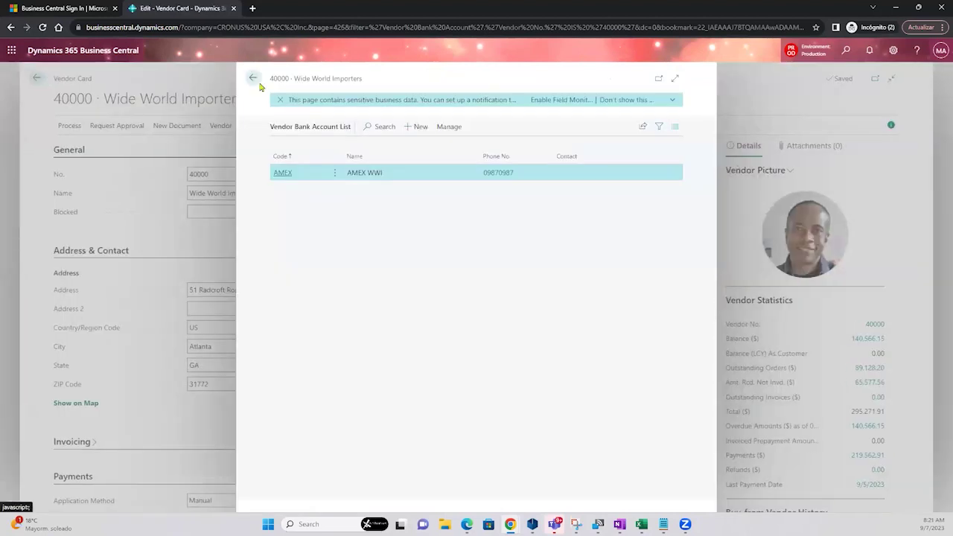
pyautogui.click(253, 78)
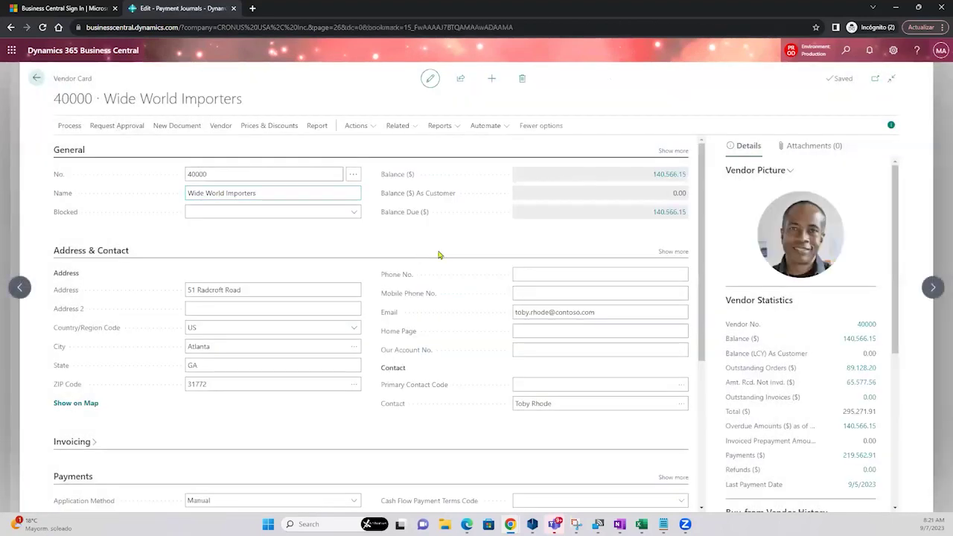
# - Check the vendor card's payment settings and return to the payment journal without changing the selected vendor
pyautogui.scroll(-3, 438, 254)
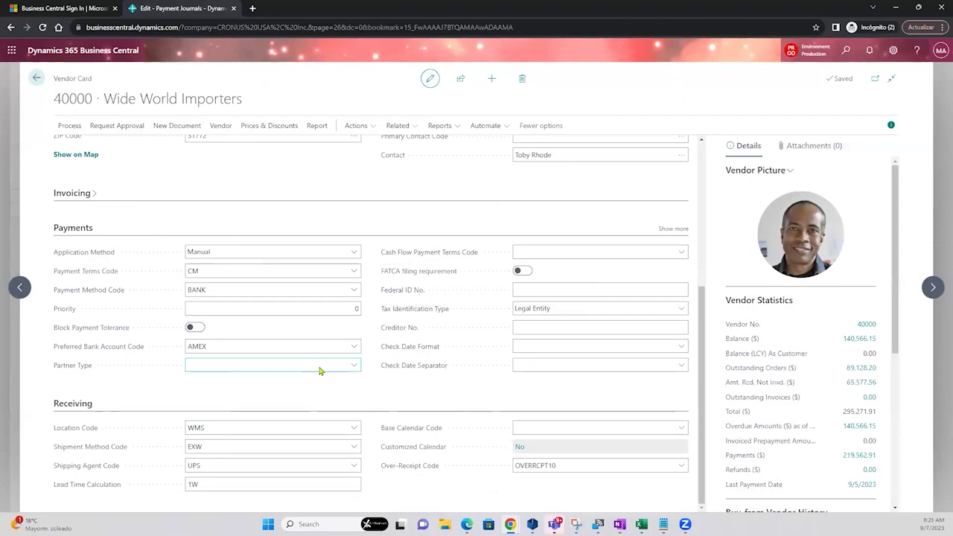
pyautogui.scroll(3, 320, 370)
pyautogui.click(34, 78)
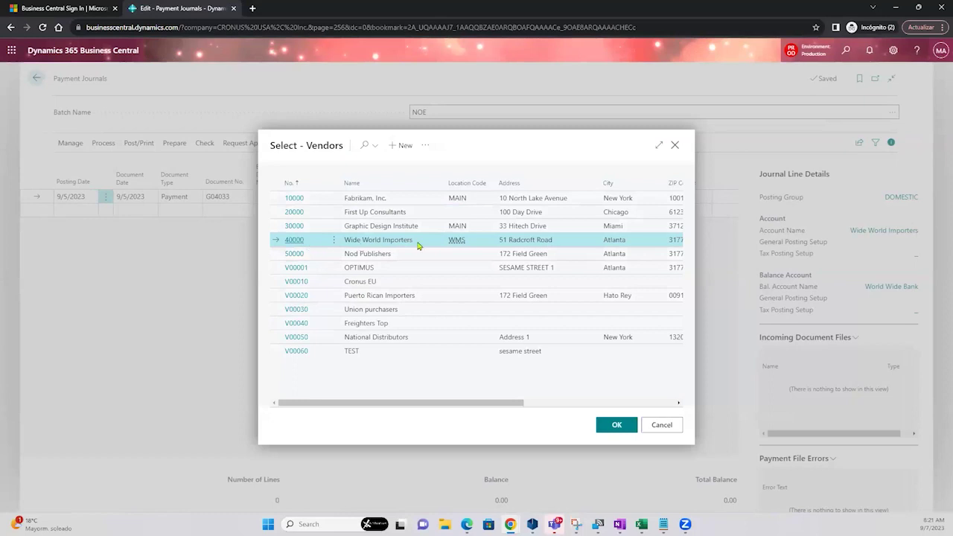
pyautogui.click(675, 145)
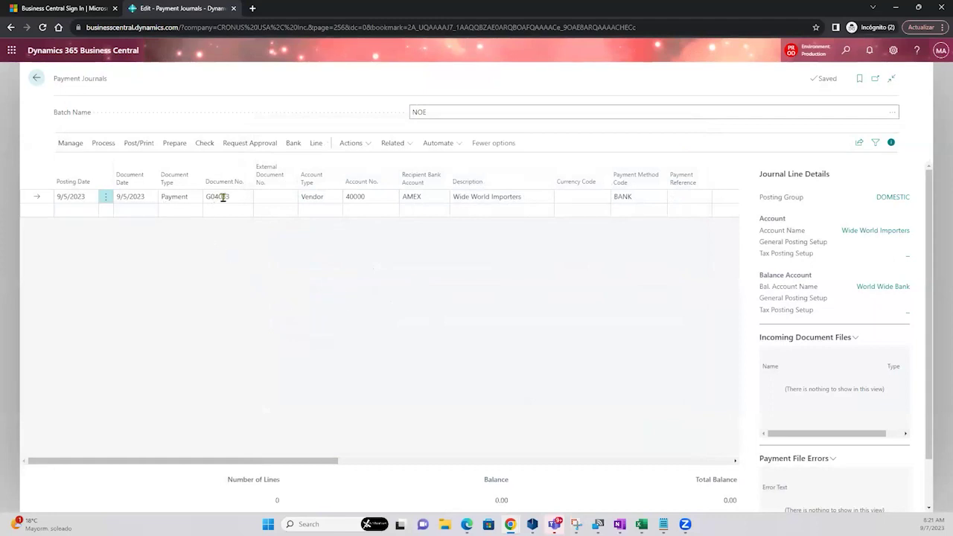
# - Check the payment line's document number, posting date, account number, description and recipient bank account
pyautogui.click(227, 197)
pyautogui.click(80, 198)
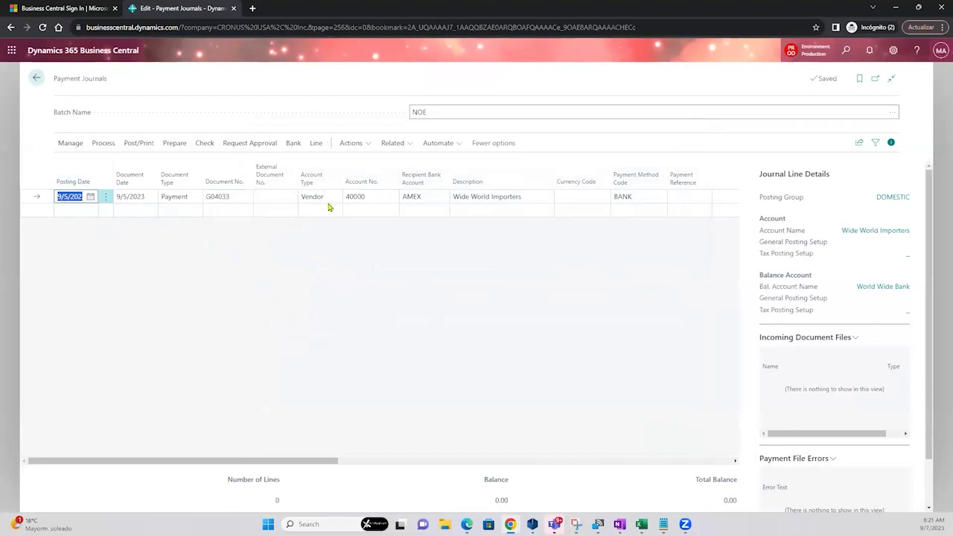
pyautogui.click(383, 200)
pyautogui.click(464, 200)
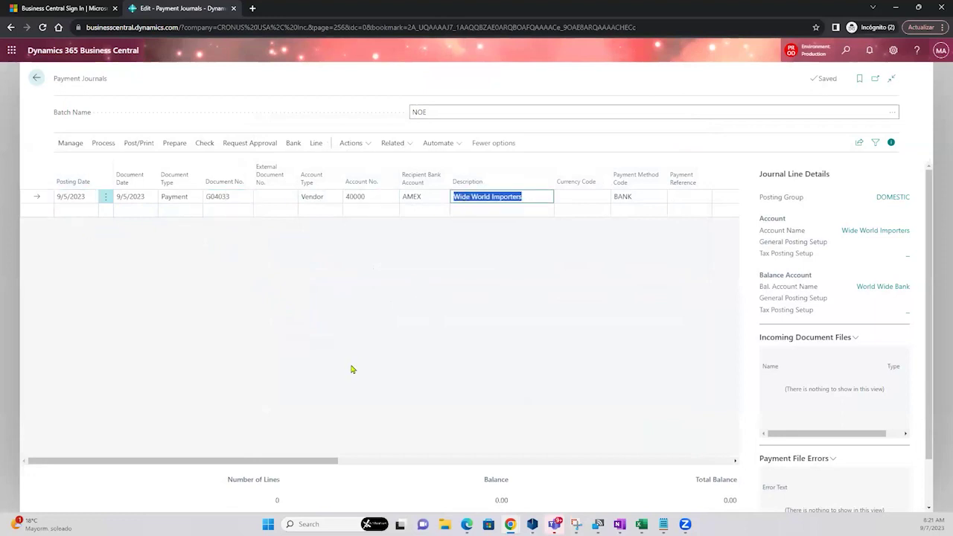
pyautogui.click(423, 197)
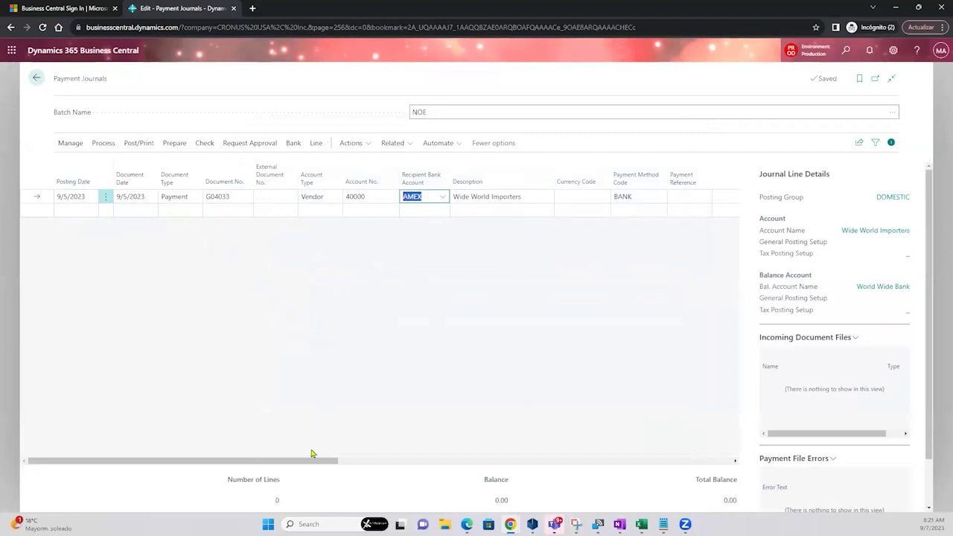
# - Set the bank payment type of the Wide World Importers payment line to Electronic Payment
pyautogui.moveTo(301, 463); pyautogui.dragTo(502, 463)
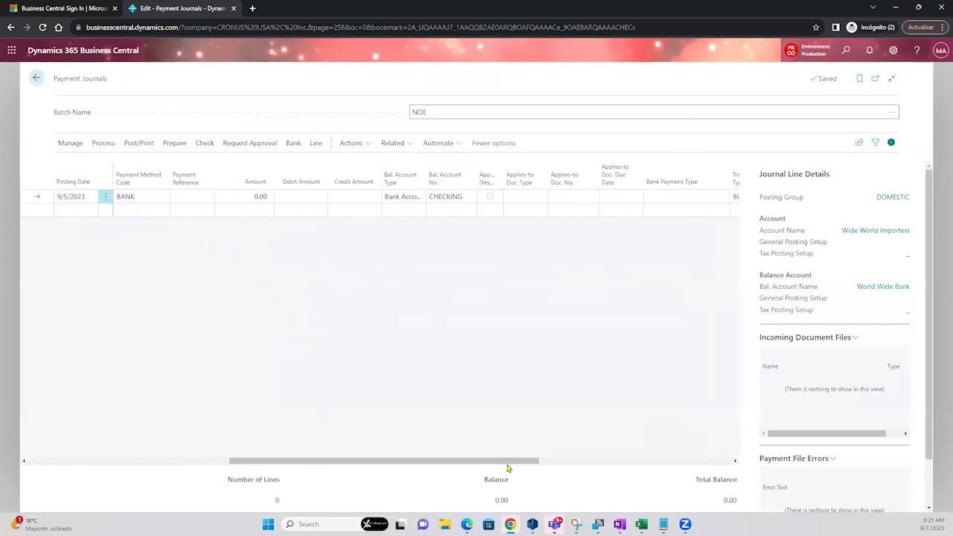
pyautogui.moveTo(506, 464); pyautogui.dragTo(613, 462)
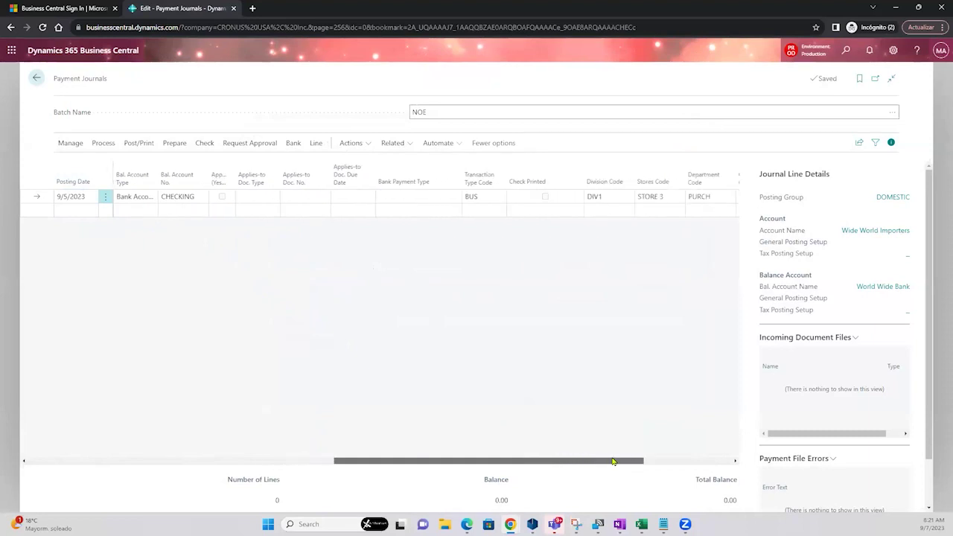
pyautogui.click(428, 196)
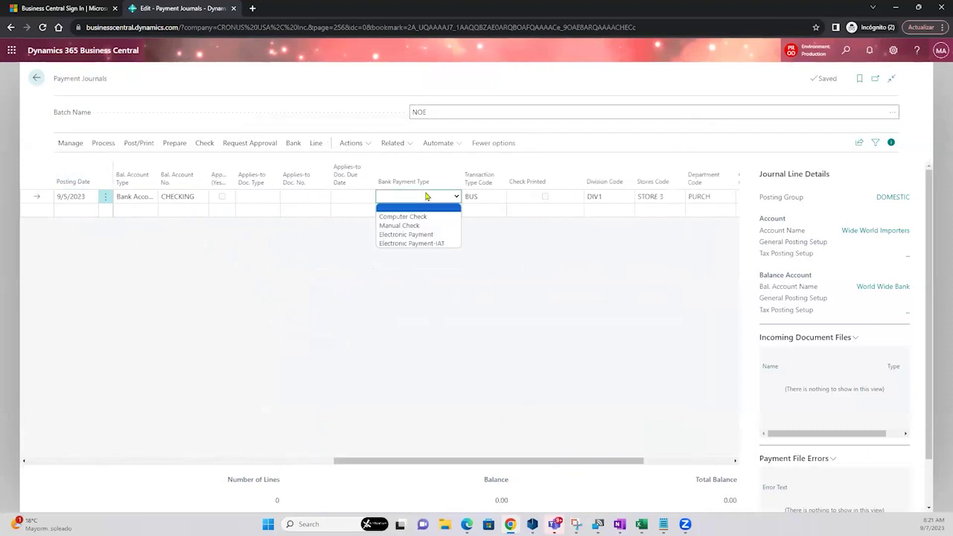
pyautogui.click(409, 235)
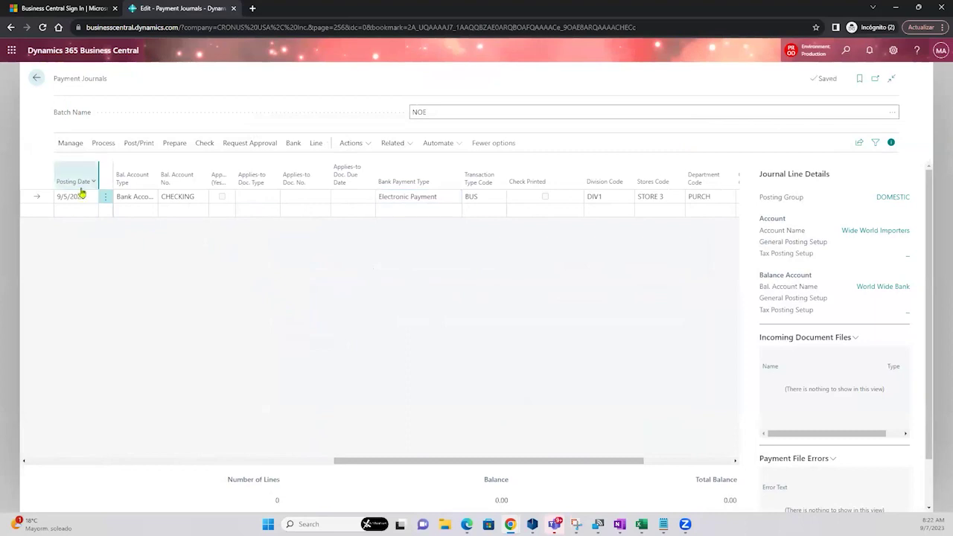
# - Open the vendor entries available for applying to the Wide World Importers payment line and show them in full width
pyautogui.click(170, 144)
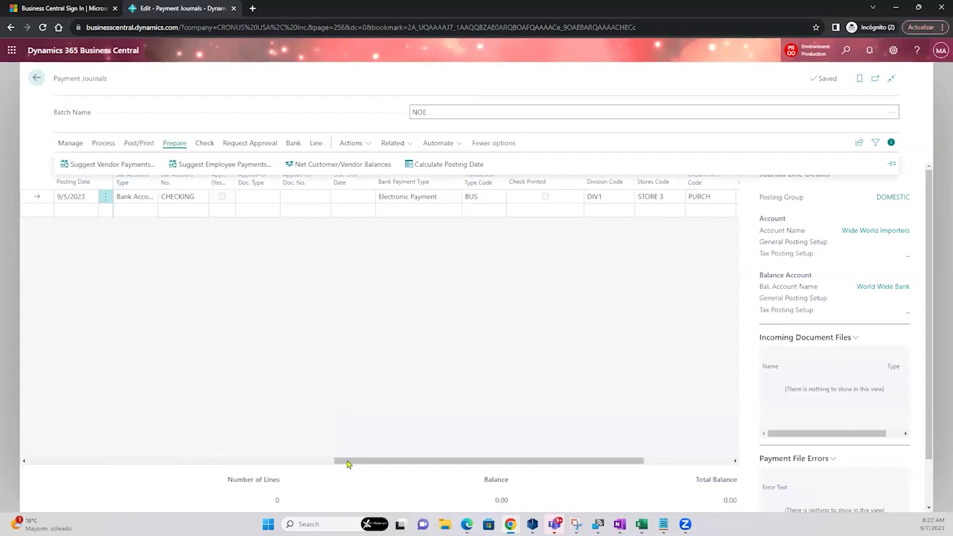
pyautogui.moveTo(346, 463); pyautogui.dragTo(27, 421)
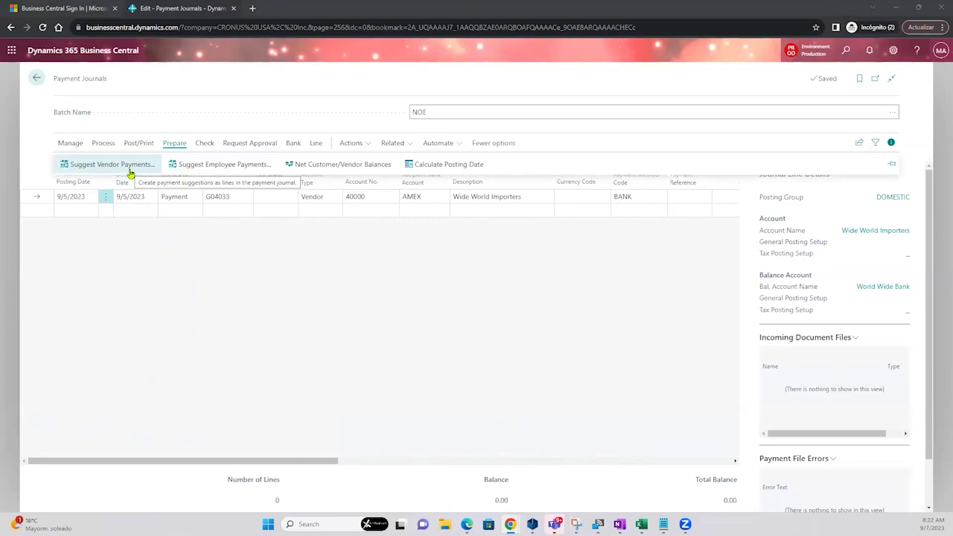
pyautogui.click(105, 143)
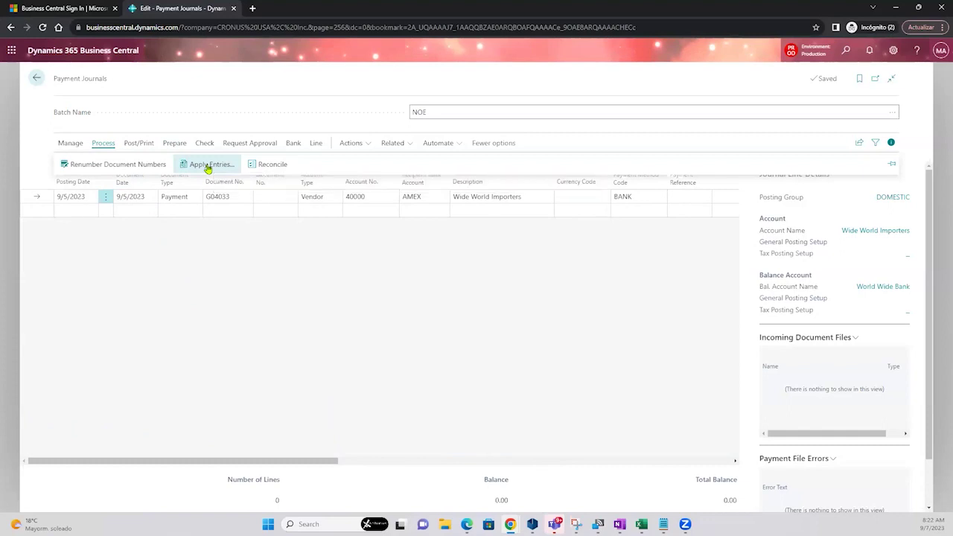
pyautogui.click(210, 165)
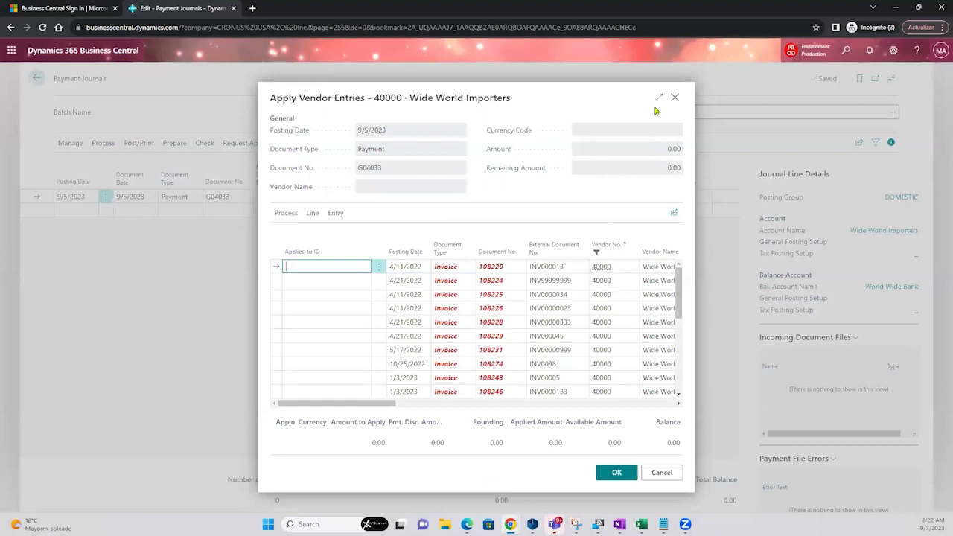
pyautogui.click(658, 98)
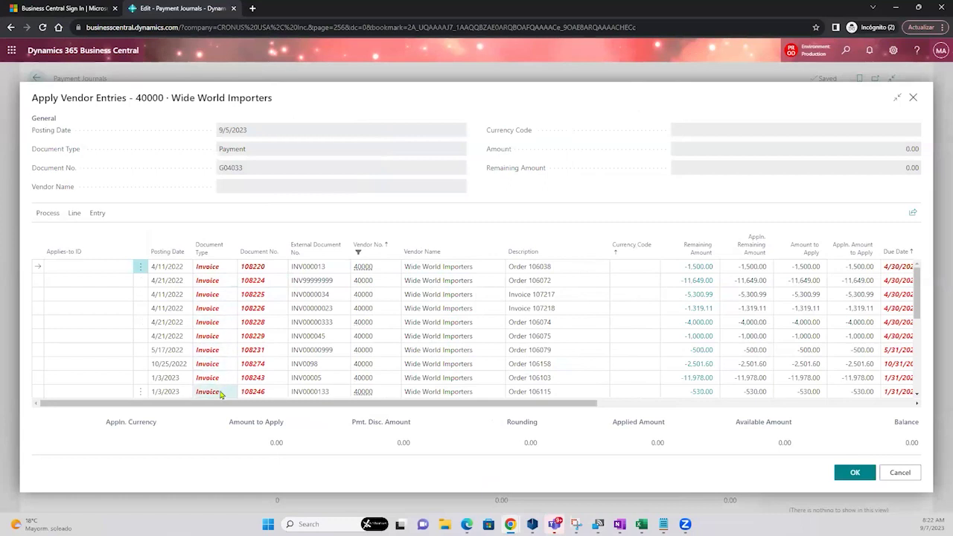
# - Mark invoice 108220 with external document number INV000013 for application by setting its applies-to ID
pyautogui.click(310, 280)
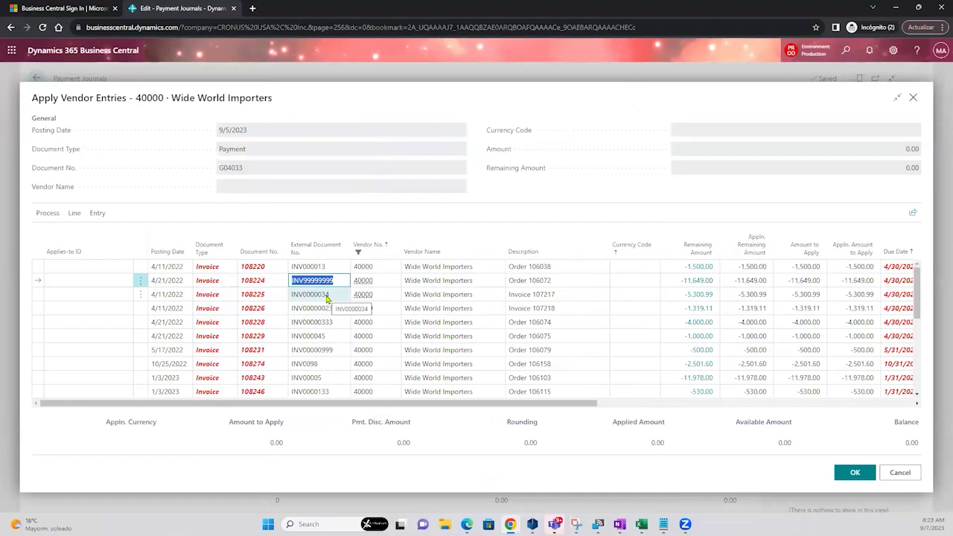
pyautogui.click(330, 270)
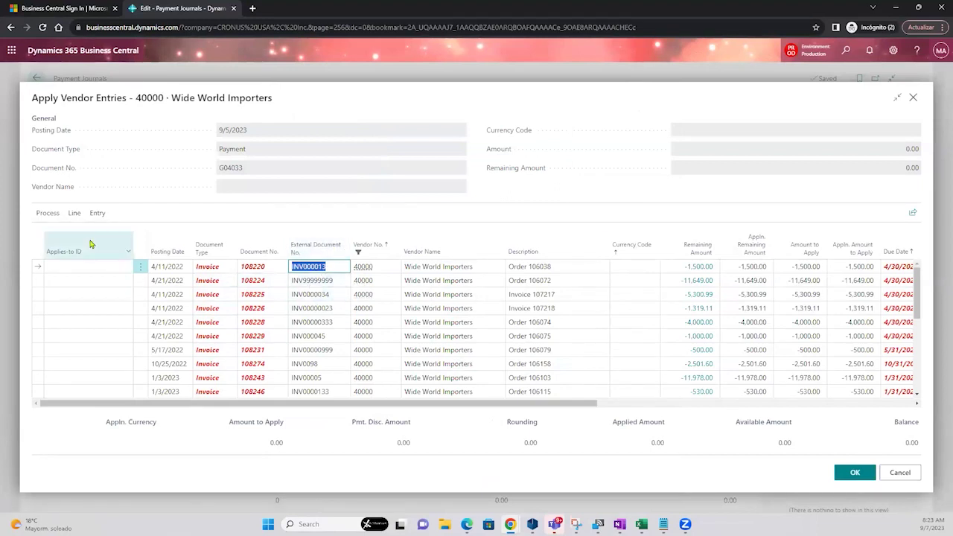
pyautogui.click(47, 213)
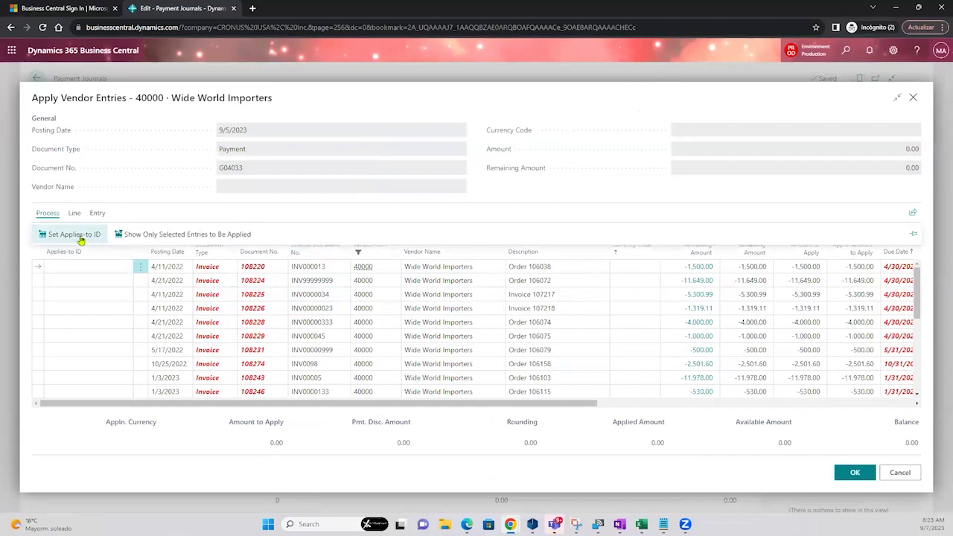
pyautogui.click(86, 237)
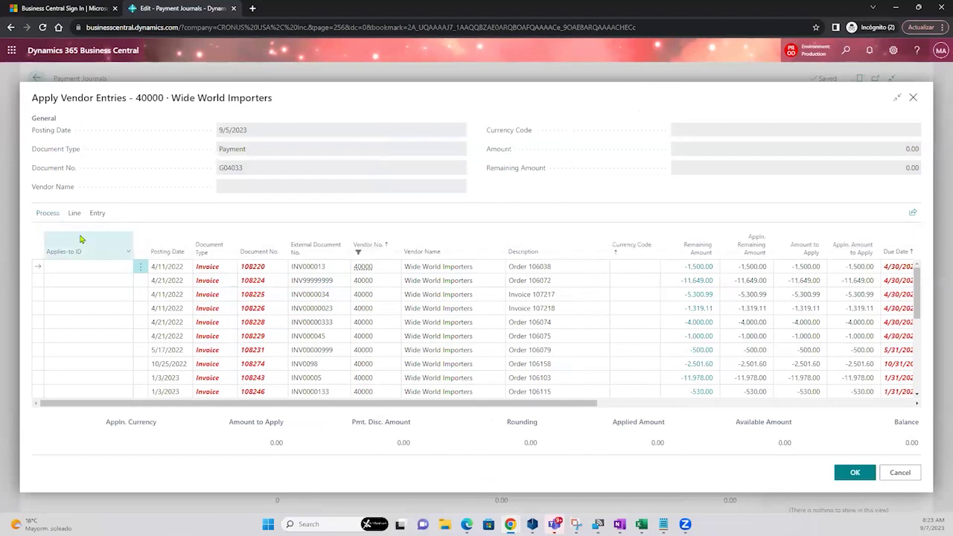
# - Check the marked invoice's applies-to ID, document numbers and amount to apply, and confirm the application
pyautogui.click(81, 268)
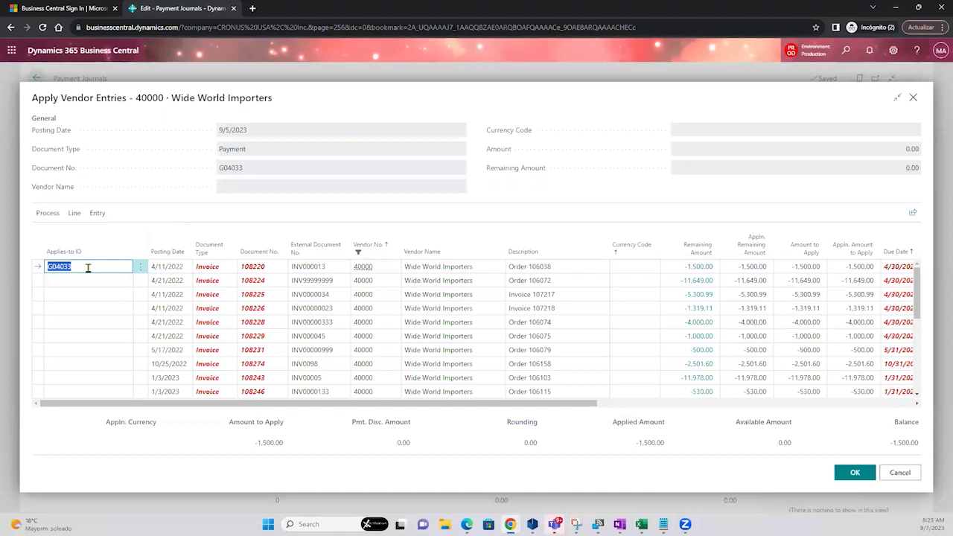
pyautogui.click(84, 266)
pyautogui.moveTo(84, 266); pyautogui.dragTo(43, 274)
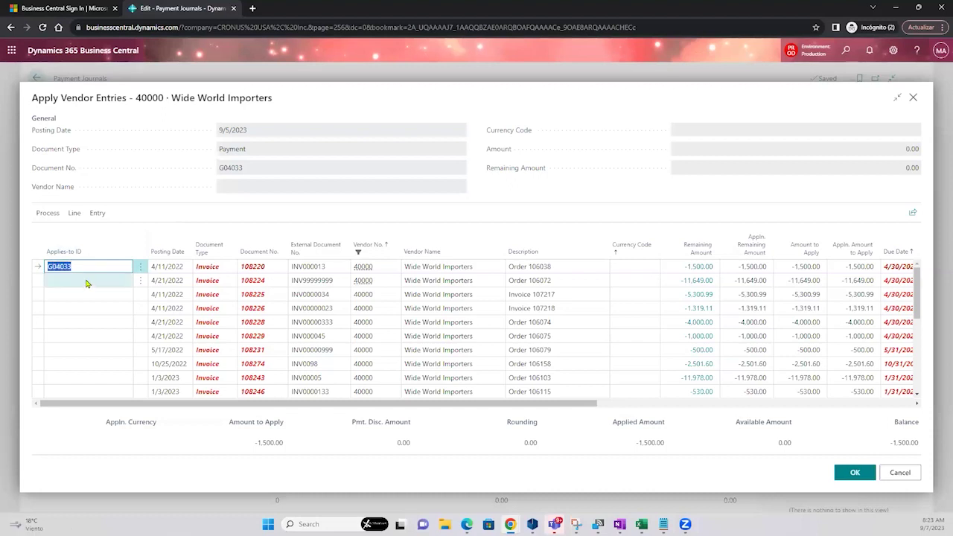
pyautogui.moveTo(269, 272); pyautogui.dragTo(241, 269)
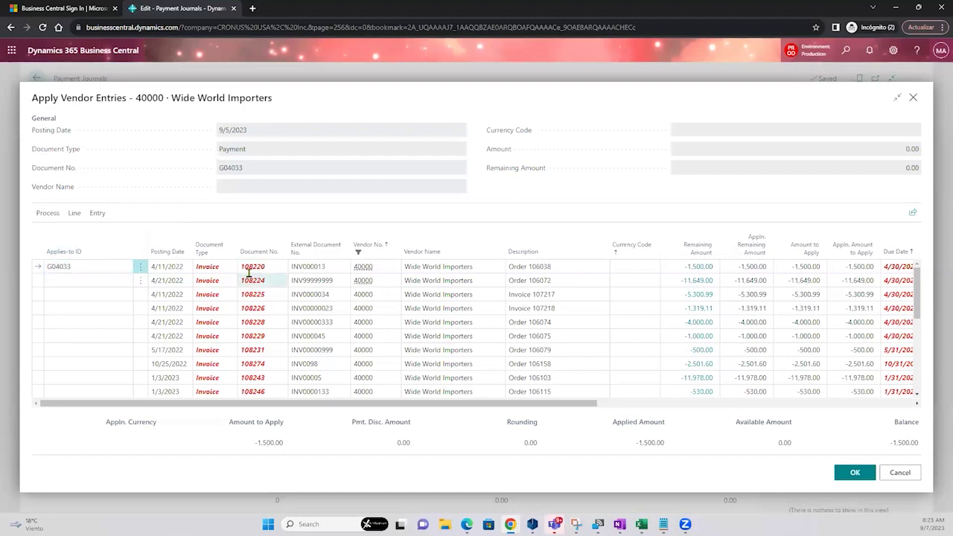
pyautogui.moveTo(329, 268); pyautogui.dragTo(292, 272)
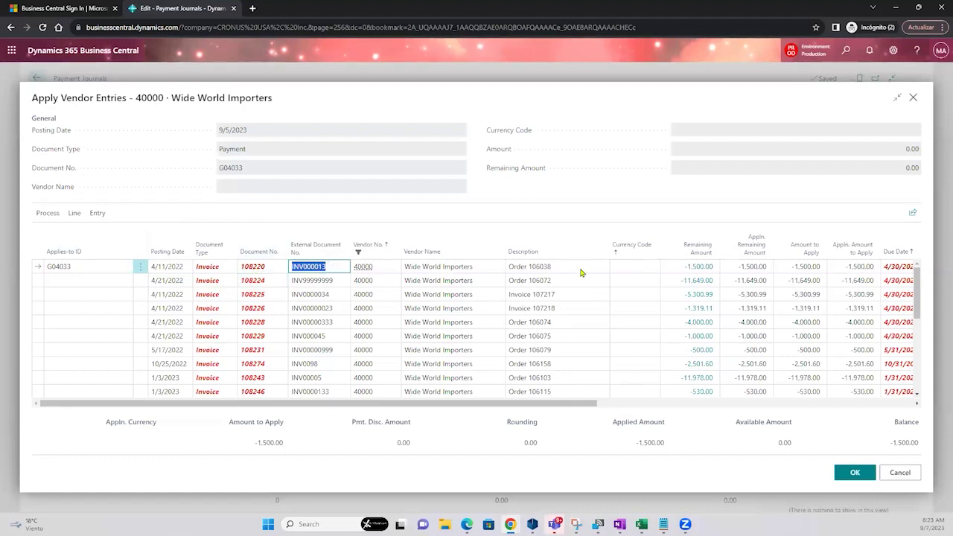
pyautogui.click(796, 267)
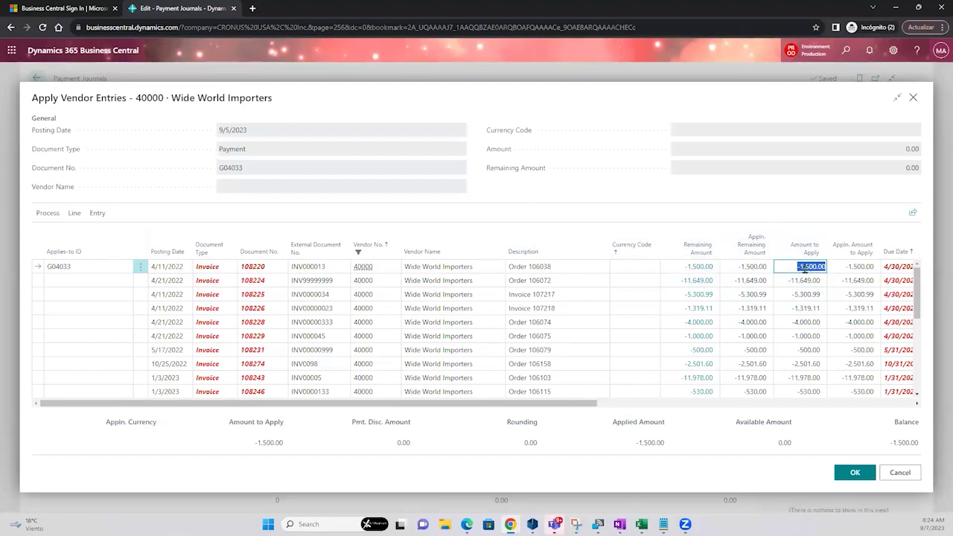
pyautogui.click(852, 473)
pyautogui.click(851, 473)
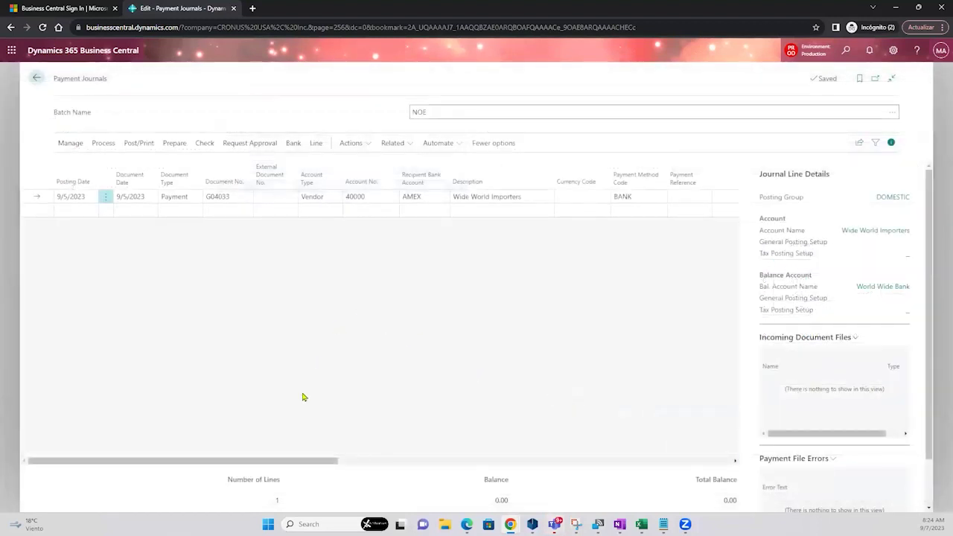
# - Check the payment line's amount, balancing account, applied status and bank payment type in the journal
pyautogui.moveTo(216, 462); pyautogui.dragTo(308, 465)
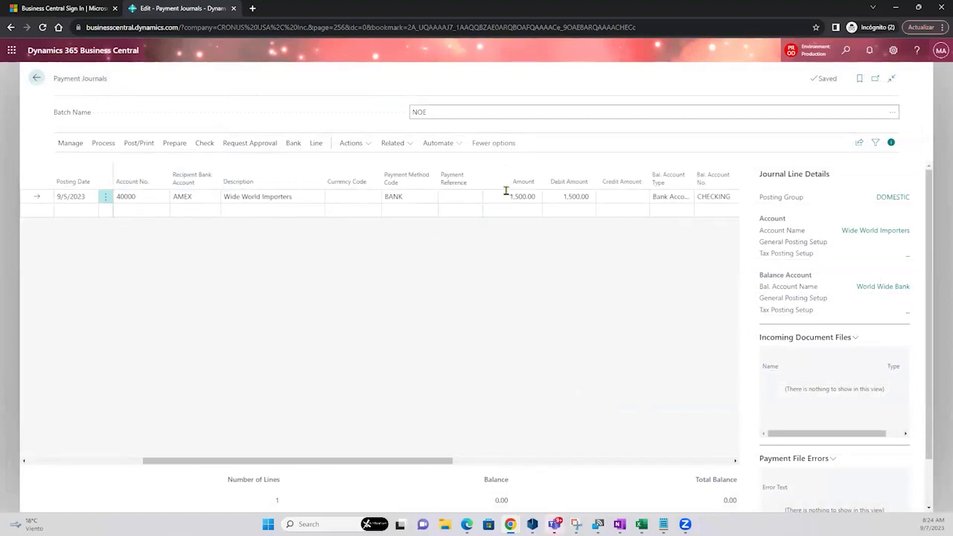
pyautogui.click(506, 196)
pyautogui.moveTo(414, 465); pyautogui.dragTo(555, 457)
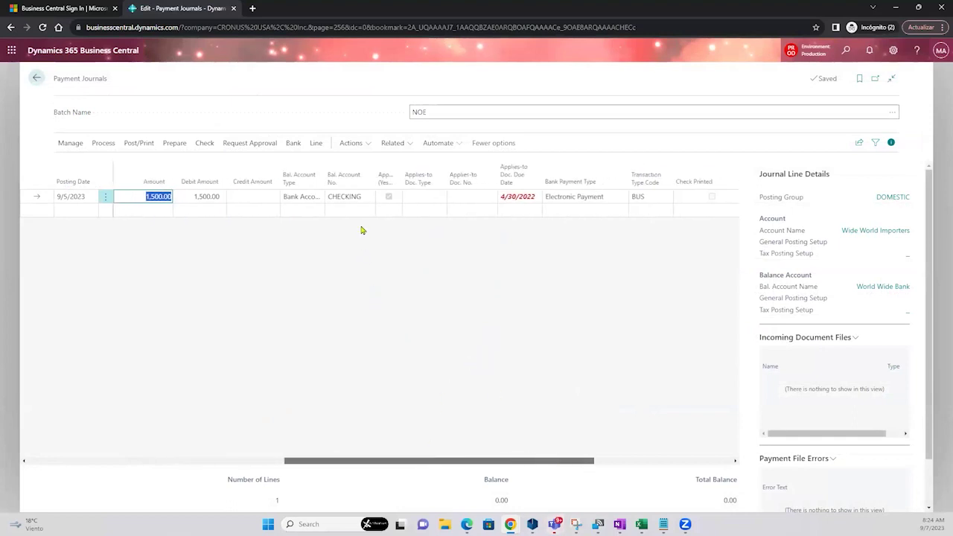
pyautogui.click(361, 147)
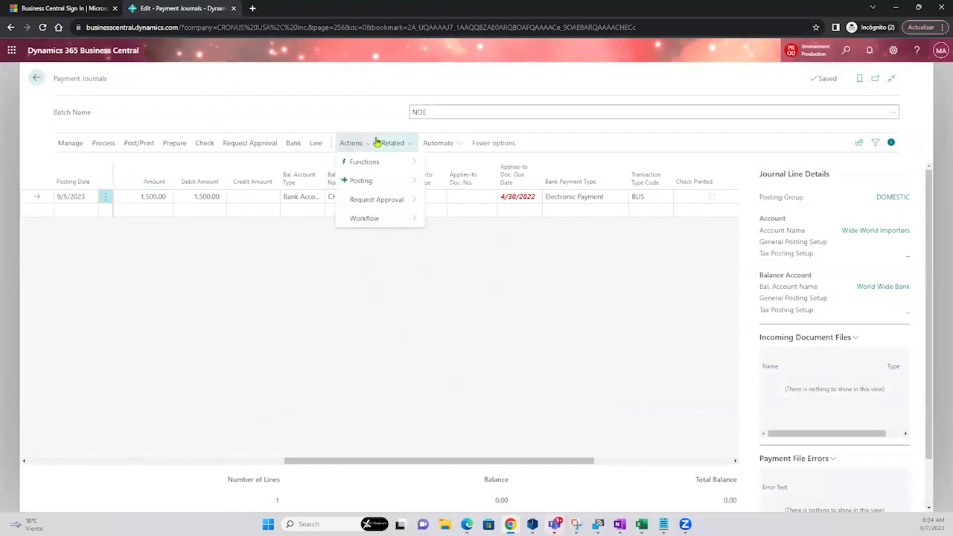
pyautogui.click(342, 125)
pyautogui.click(394, 143)
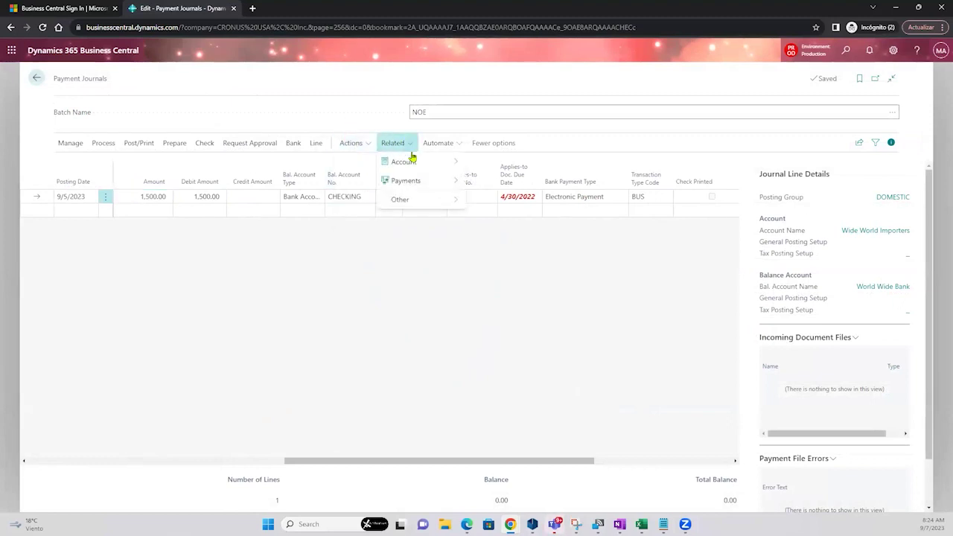
pyautogui.click(342, 148)
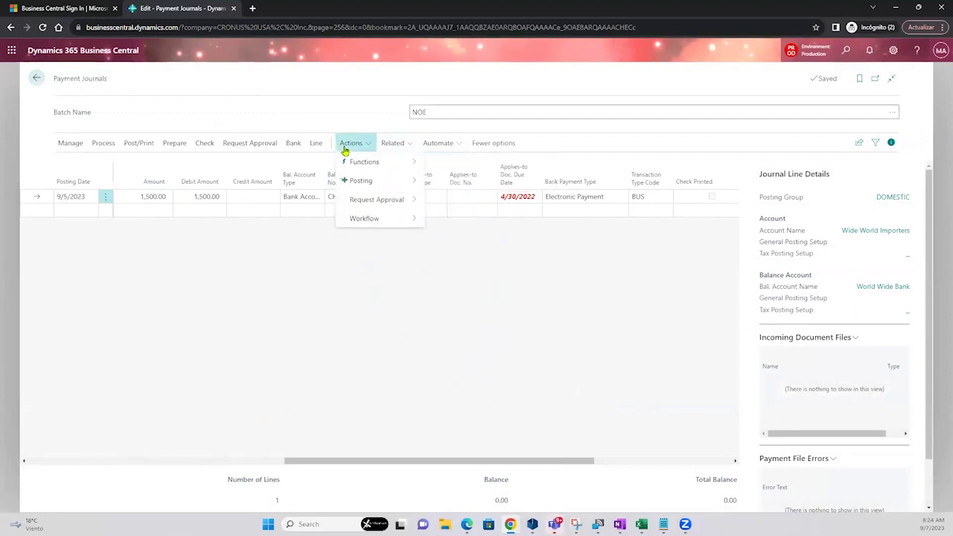
pyautogui.click(392, 144)
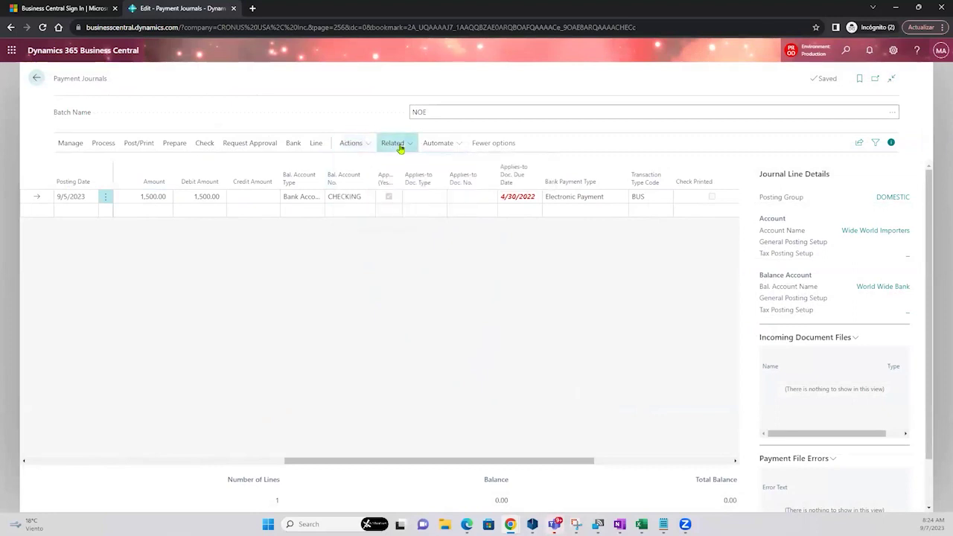
pyautogui.click(68, 144)
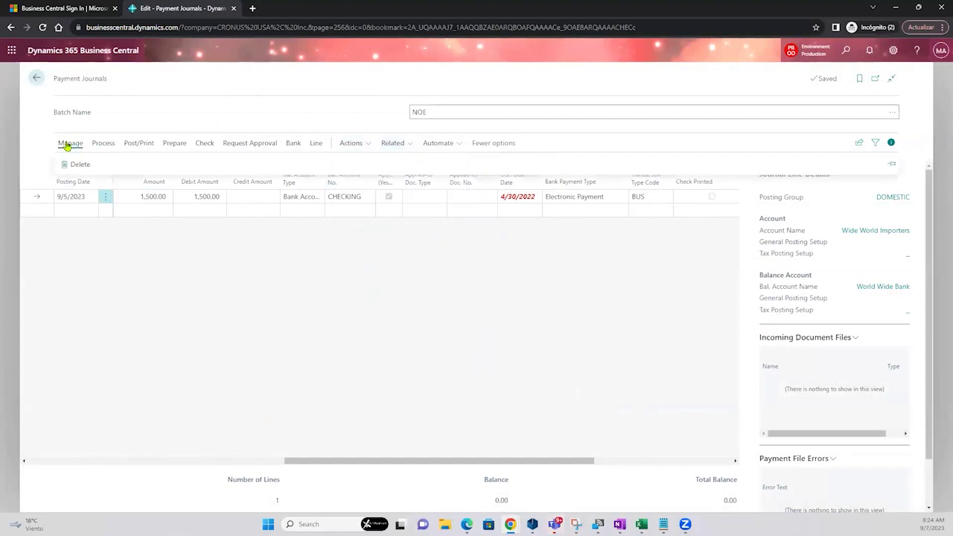
pyautogui.click(137, 148)
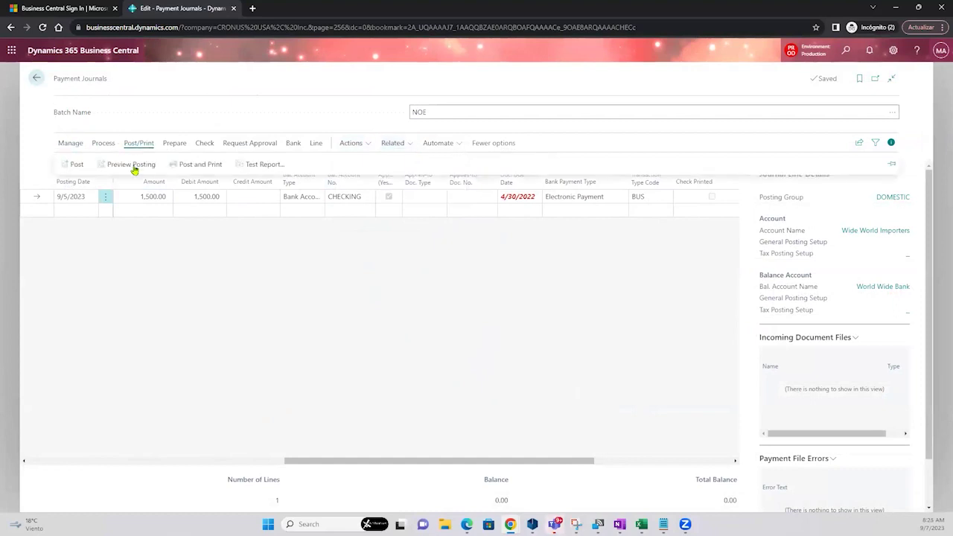
pyautogui.click(74, 165)
pyautogui.click(70, 143)
pyautogui.click(103, 145)
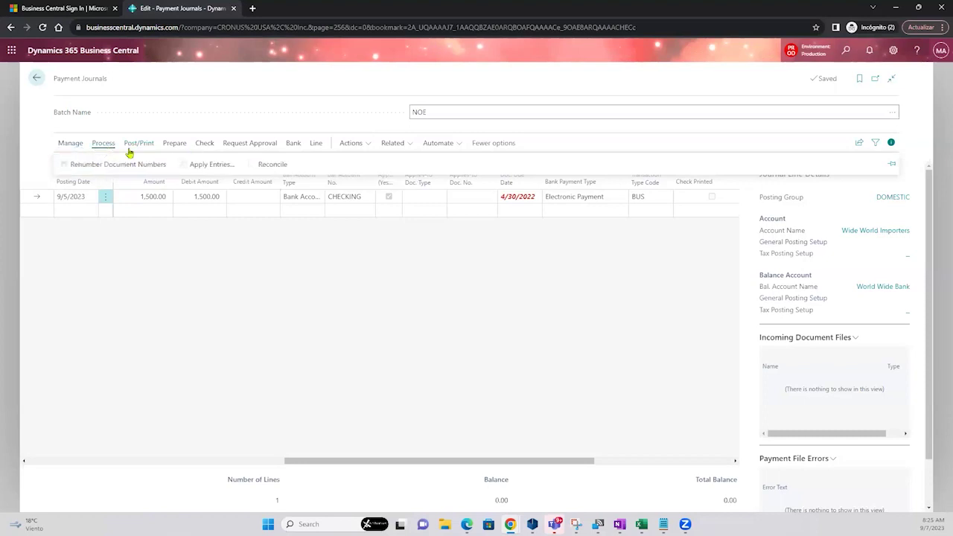
pyautogui.click(152, 145)
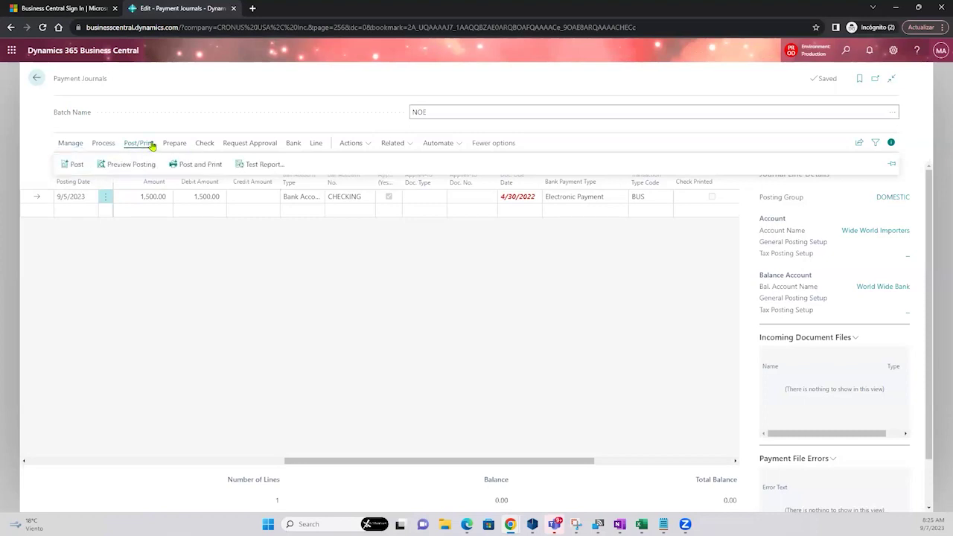
pyautogui.click(175, 143)
# - Start exporting the electronic payment from the journal and set the number of copies to 2
pyautogui.click(292, 145)
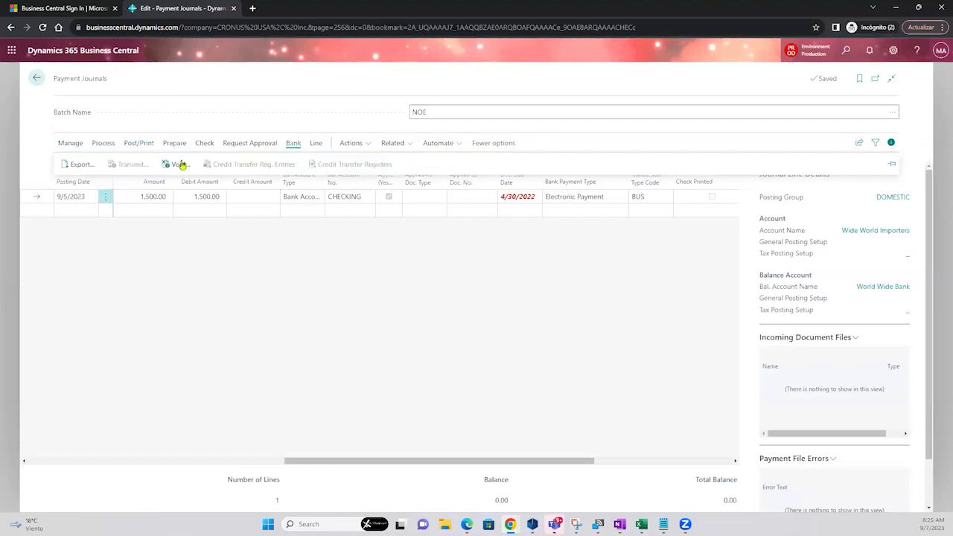
pyautogui.click(78, 165)
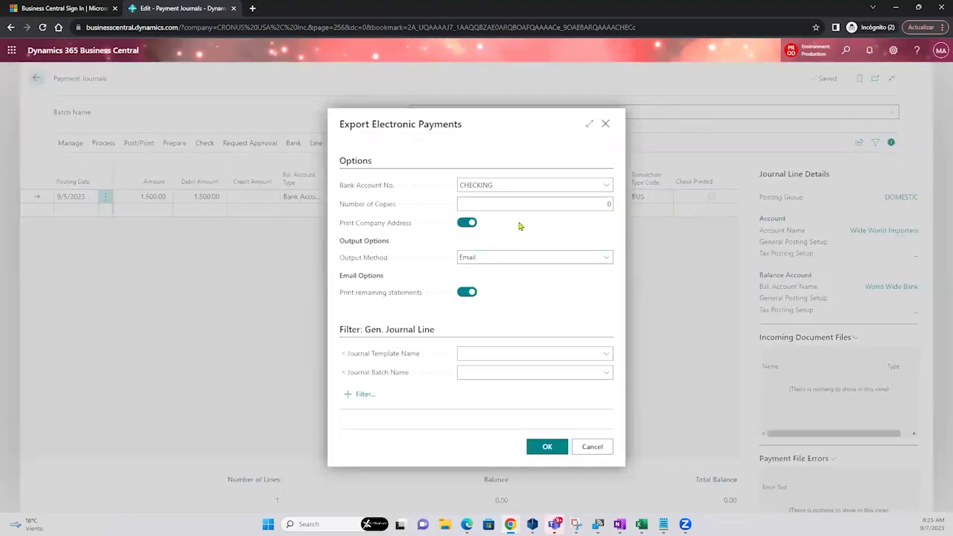
pyautogui.click(510, 185)
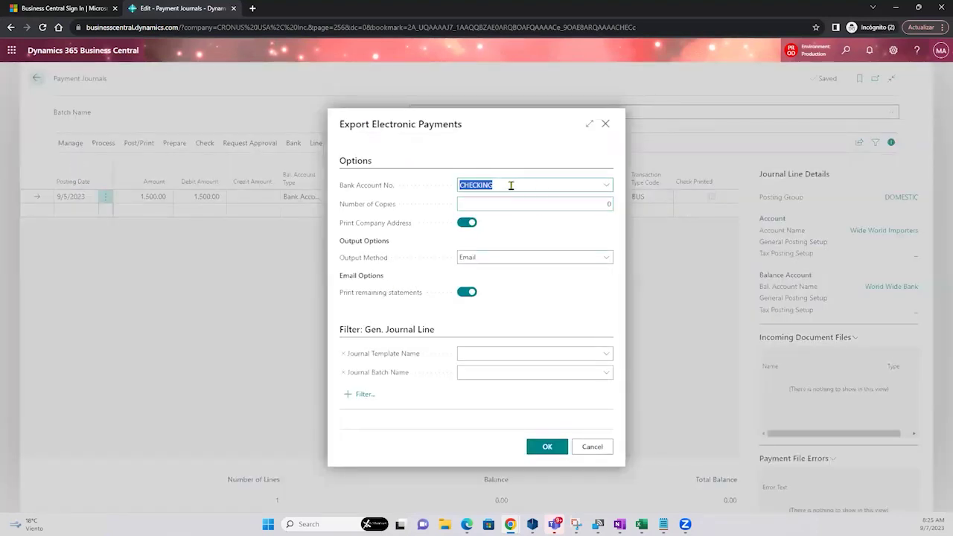
pyautogui.click(548, 198)
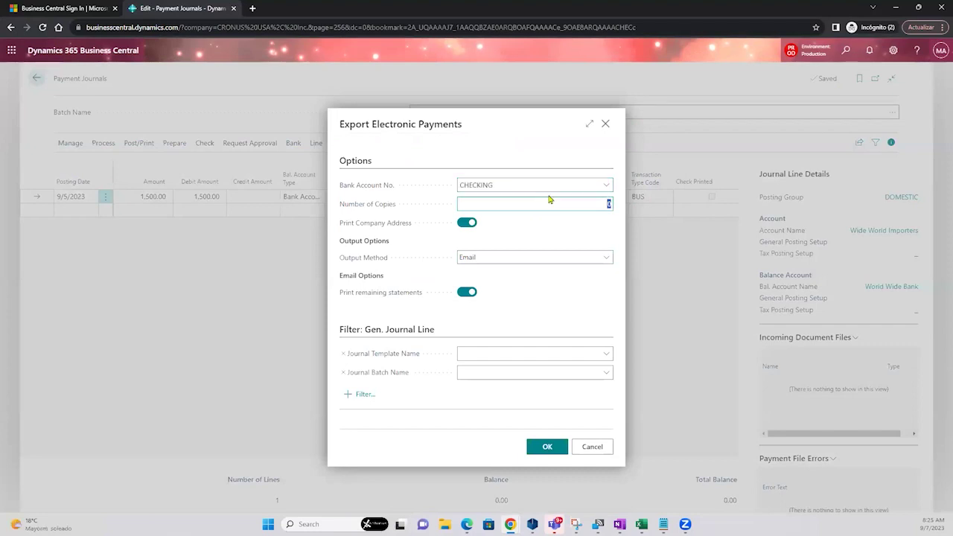
pyautogui.write('2')
pyautogui.press('Tab')
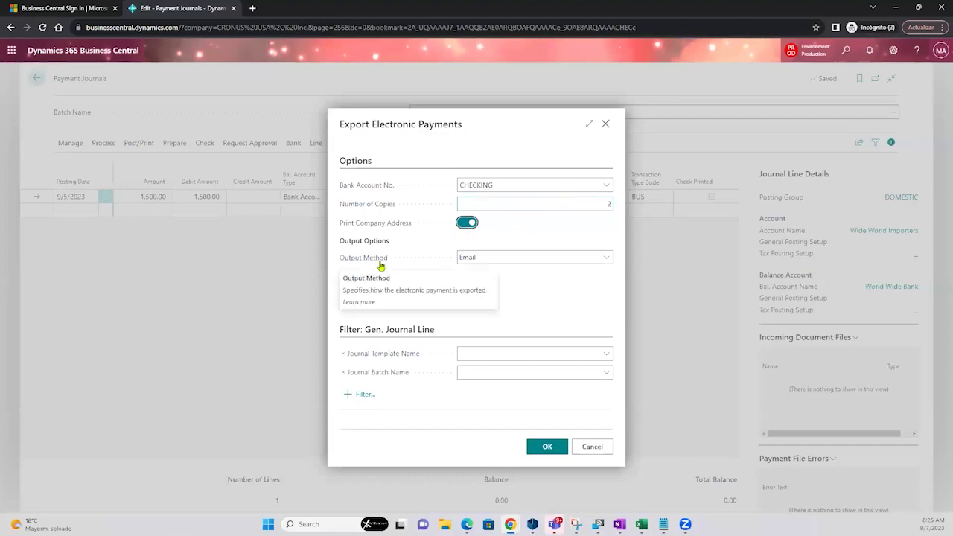
# - Choose Email as the output method, keep CHECKING as the bank account, and run the electronic payment export
pyautogui.click(605, 260)
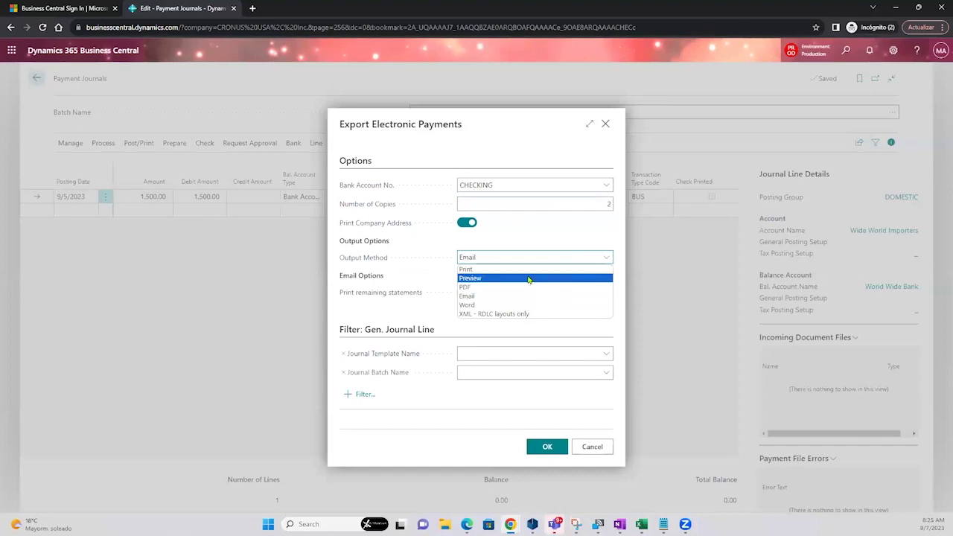
pyautogui.click(514, 298)
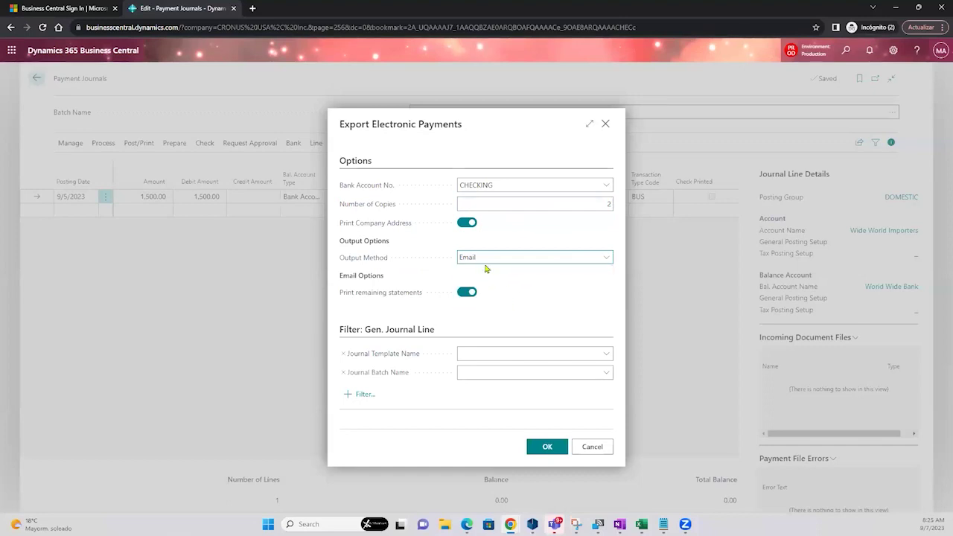
pyautogui.moveTo(395, 300)
pyautogui.click(503, 187)
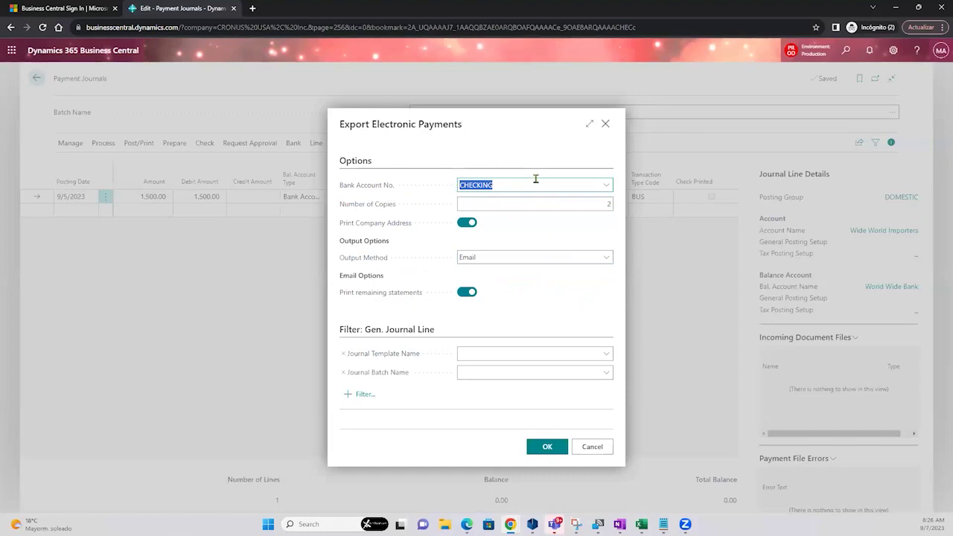
pyautogui.click(607, 185)
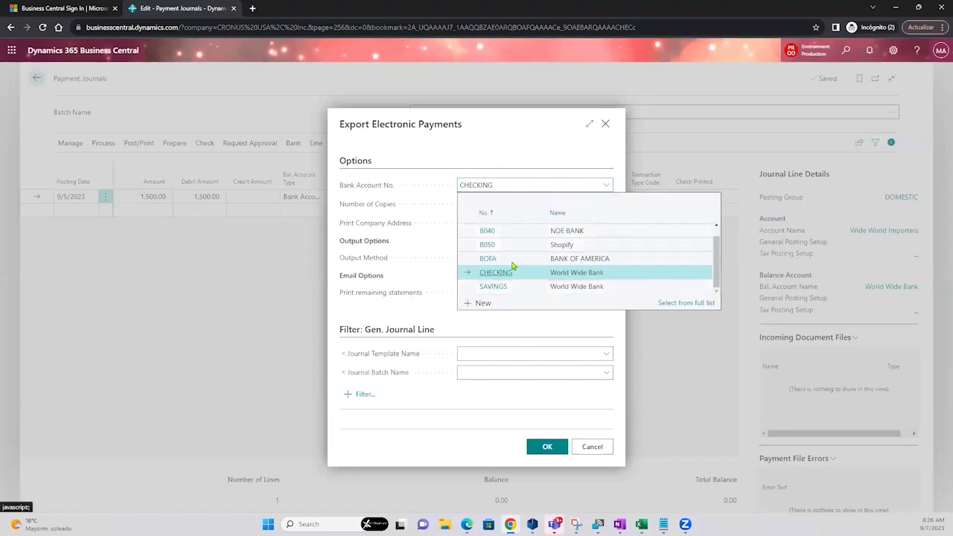
pyautogui.click(490, 163)
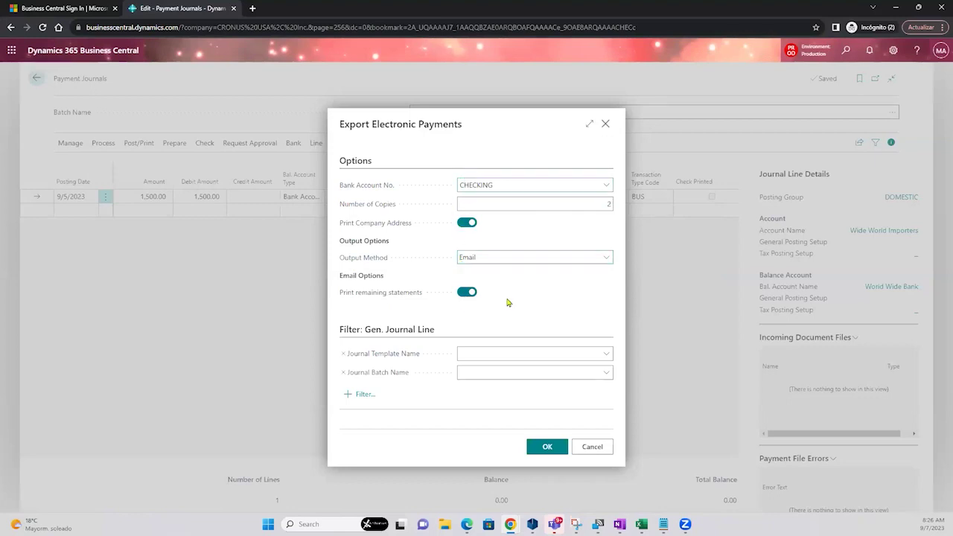
pyautogui.click(546, 451)
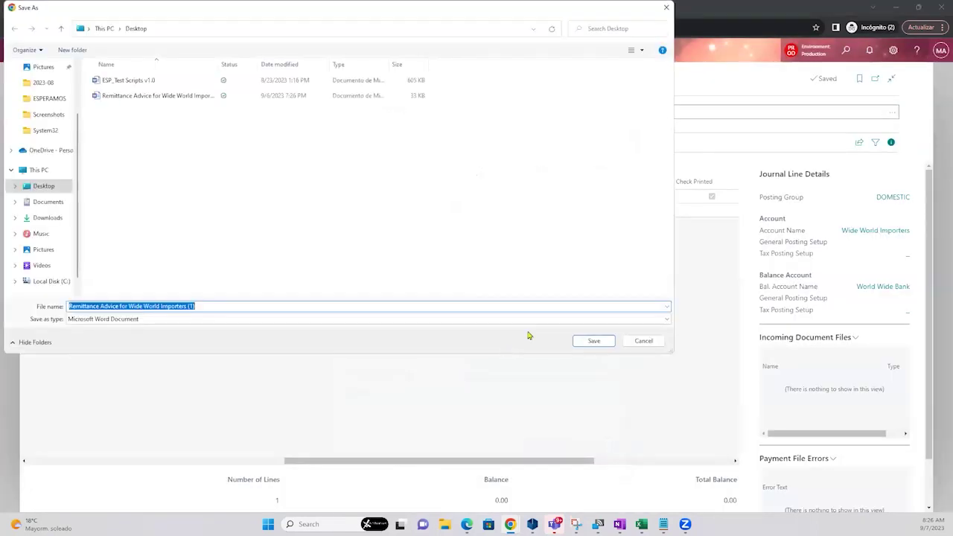
# - Save the Wide World Importers remittance advice as a Word document on the Desktop, adding DEMO to its file name
pyautogui.scroll(2, 64, 140)
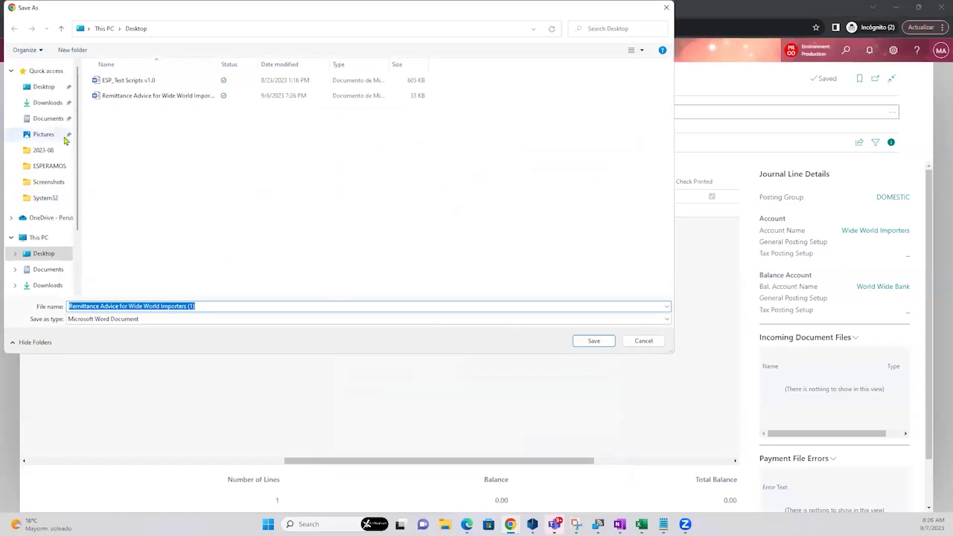
pyautogui.click(41, 87)
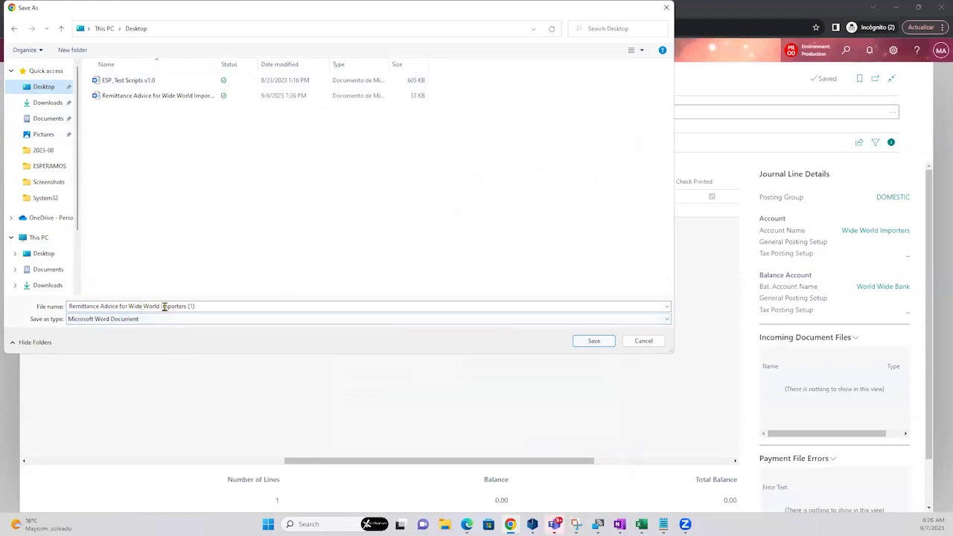
pyautogui.click(218, 306)
pyautogui.click(214, 306)
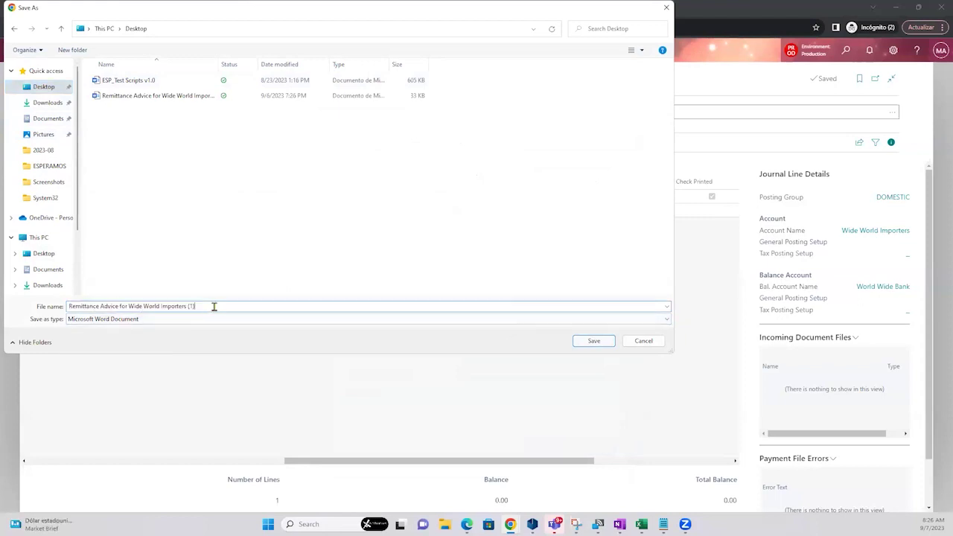
pyautogui.write('DEMO')
pyautogui.press('BackSpace')
pyautogui.click(587, 340)
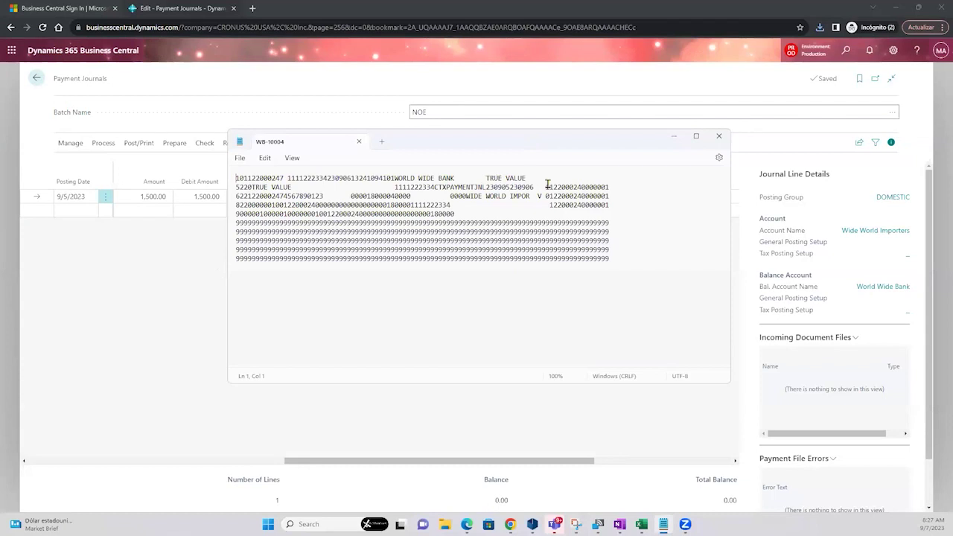
# - Examine the bank name and payment records in the exported WB-10004 text file, and return to the payment journal
pyautogui.moveTo(390, 177); pyautogui.dragTo(459, 172)
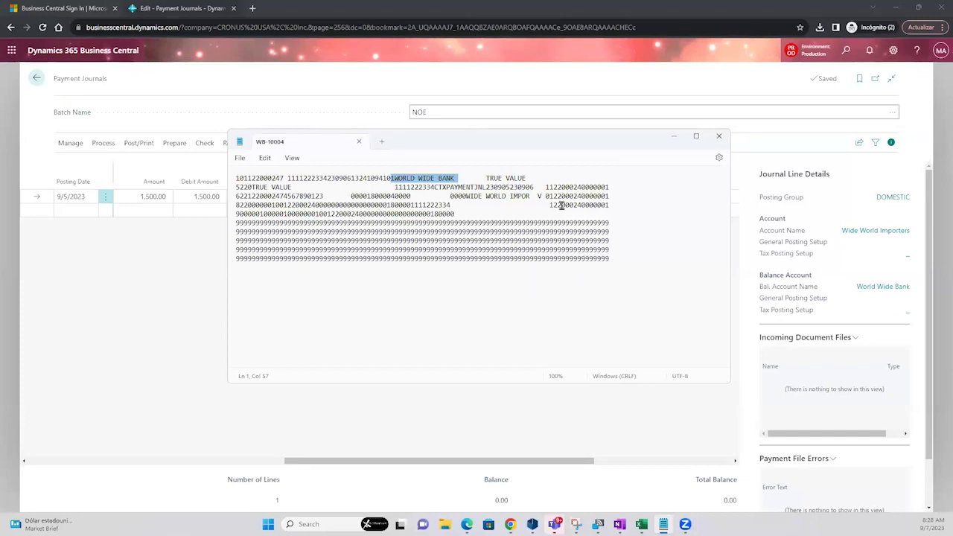
pyautogui.click(673, 136)
# - Try to post the payment journal line, check the error messages, and go back to the journal
pyautogui.click(138, 146)
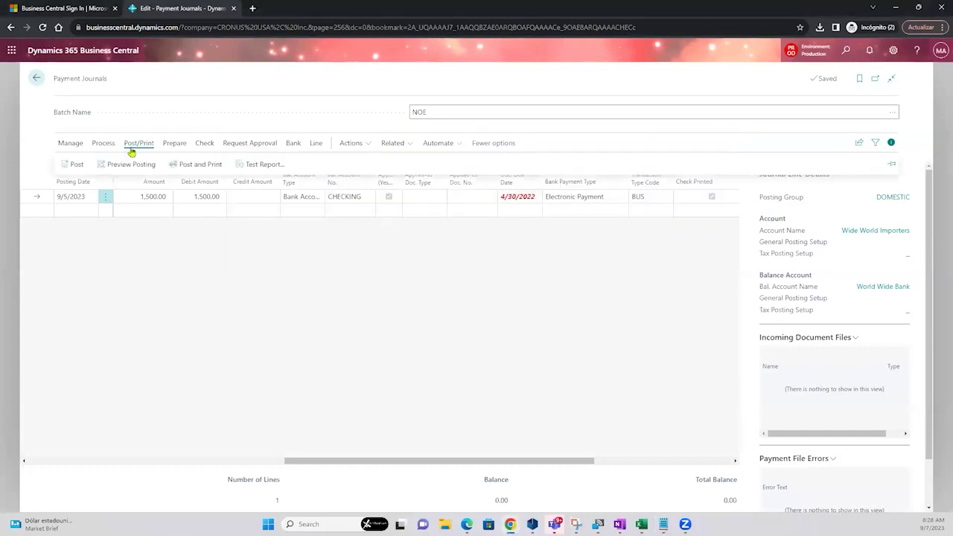
pyautogui.click(75, 165)
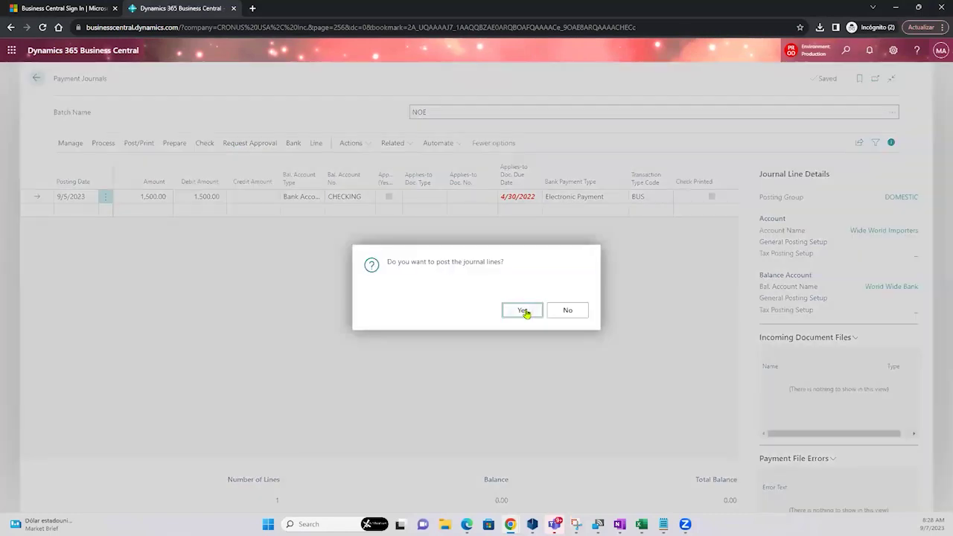
pyautogui.click(524, 311)
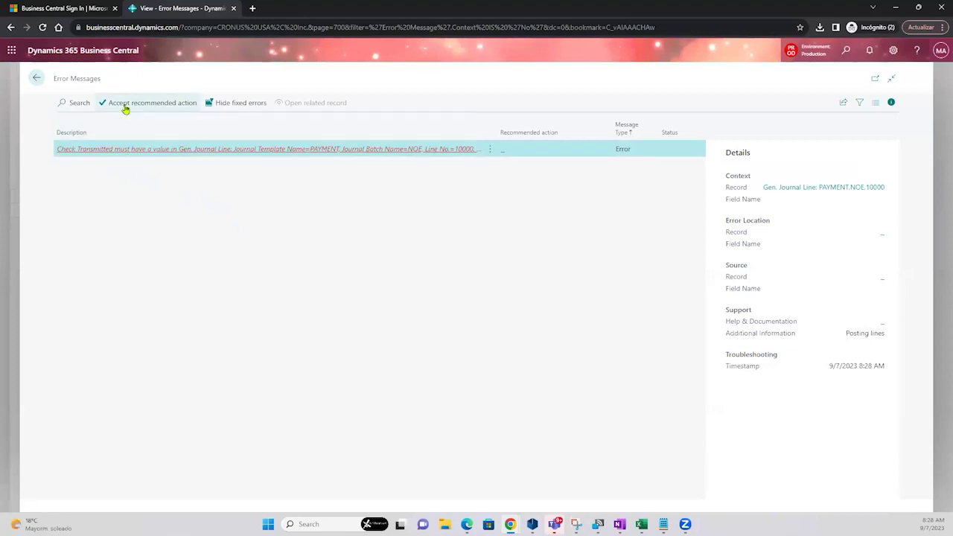
pyautogui.click(227, 102)
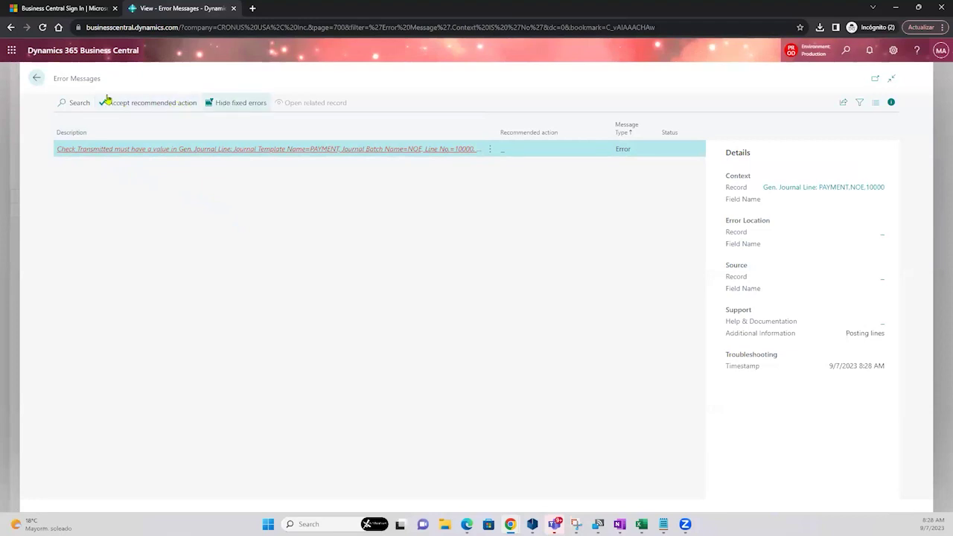
pyautogui.click(38, 78)
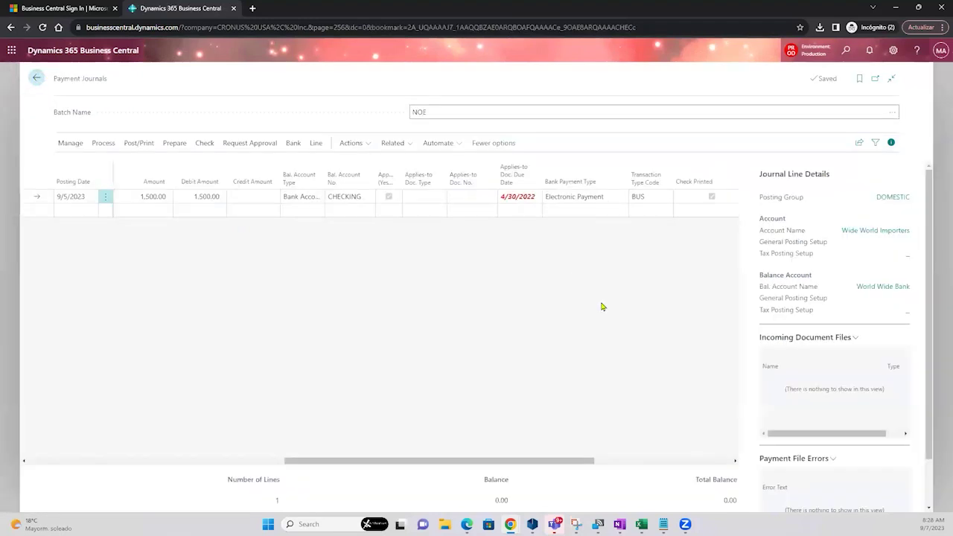
# - Check the payment line's printed status, dimension codes and the remit-to codes available for the vendor
pyautogui.moveTo(555, 461); pyautogui.dragTo(732, 455)
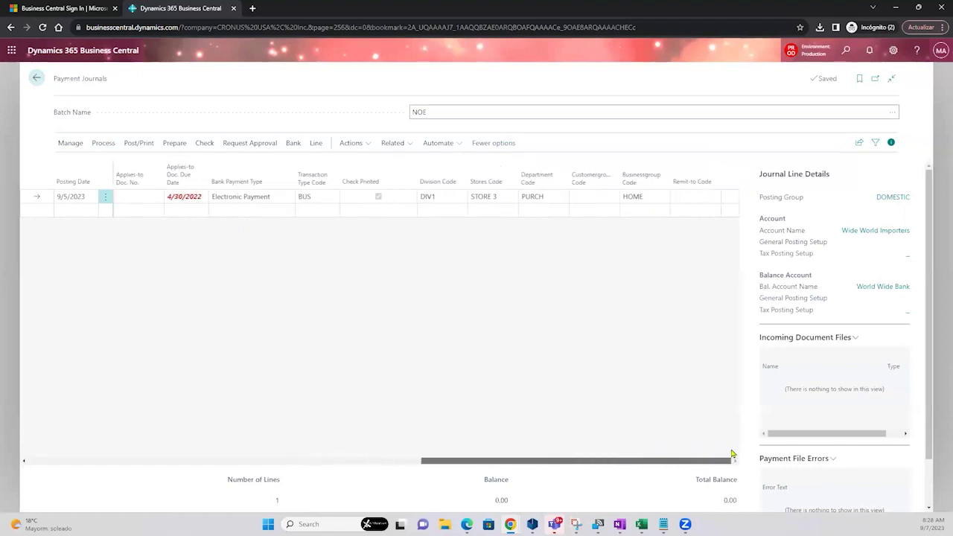
pyautogui.click(689, 197)
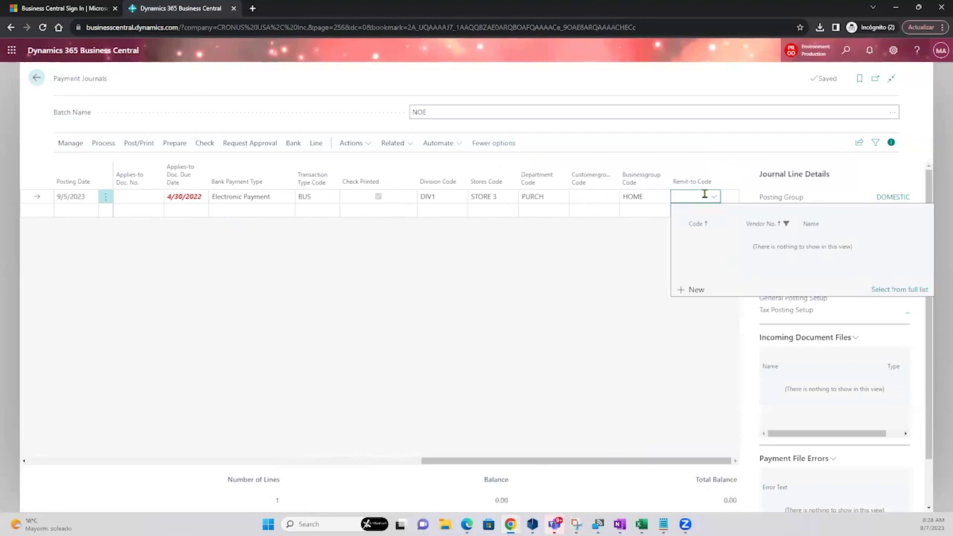
pyautogui.click(466, 369)
# - Try posting the NOE batch's payment line again and return from the error list to the journal
pyautogui.click(129, 141)
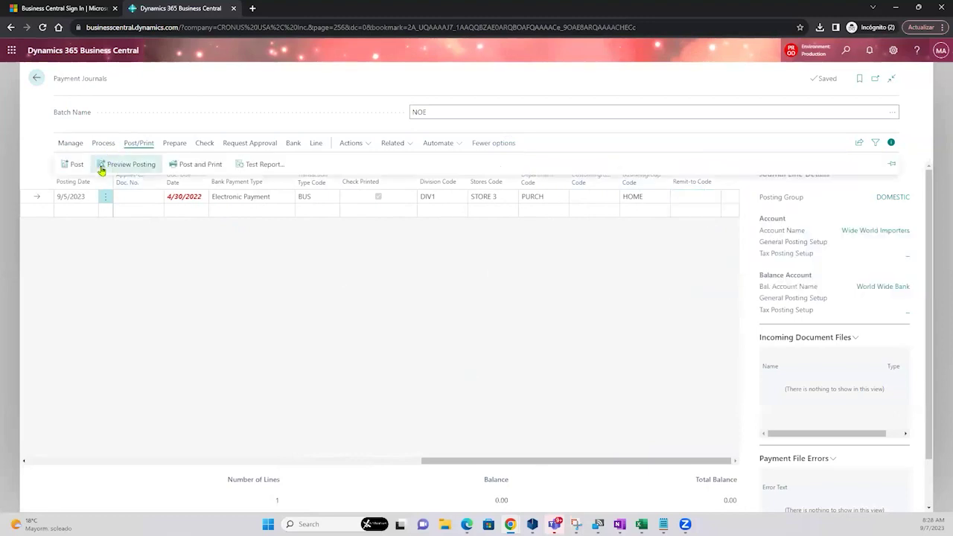
pyautogui.click(488, 240)
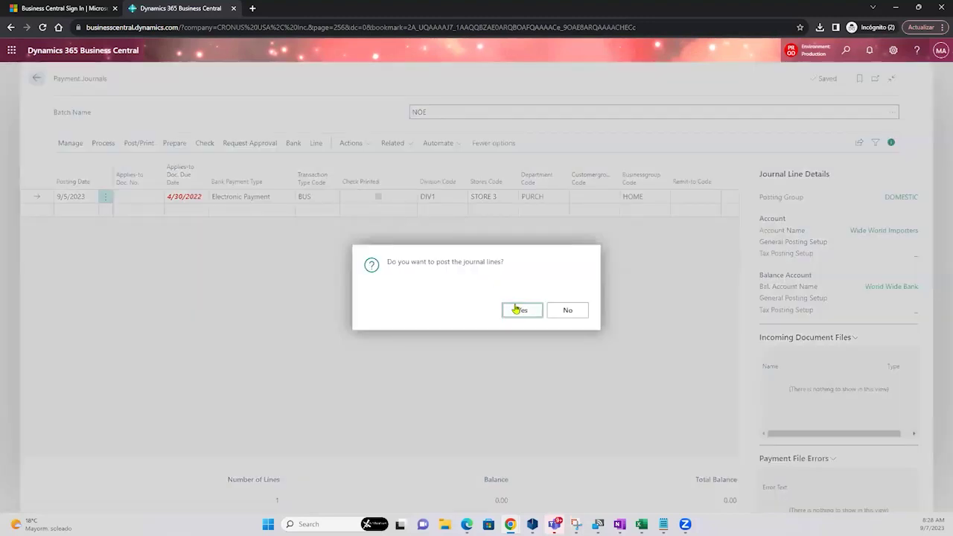
pyautogui.click(514, 308)
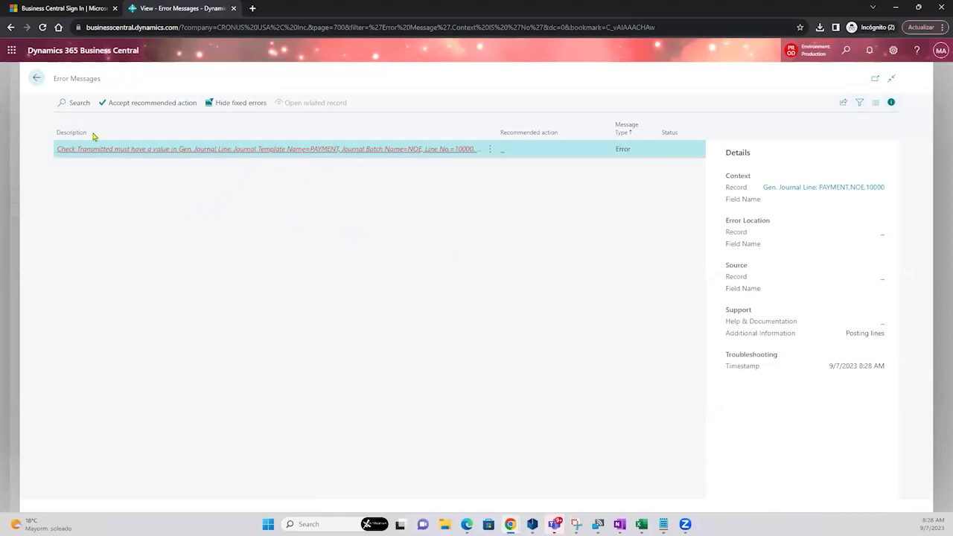
pyautogui.click(35, 78)
# - Review all columns of the payment line, from its check and dimension fields back to its document type and number
pyautogui.moveTo(480, 463); pyautogui.dragTo(393, 457)
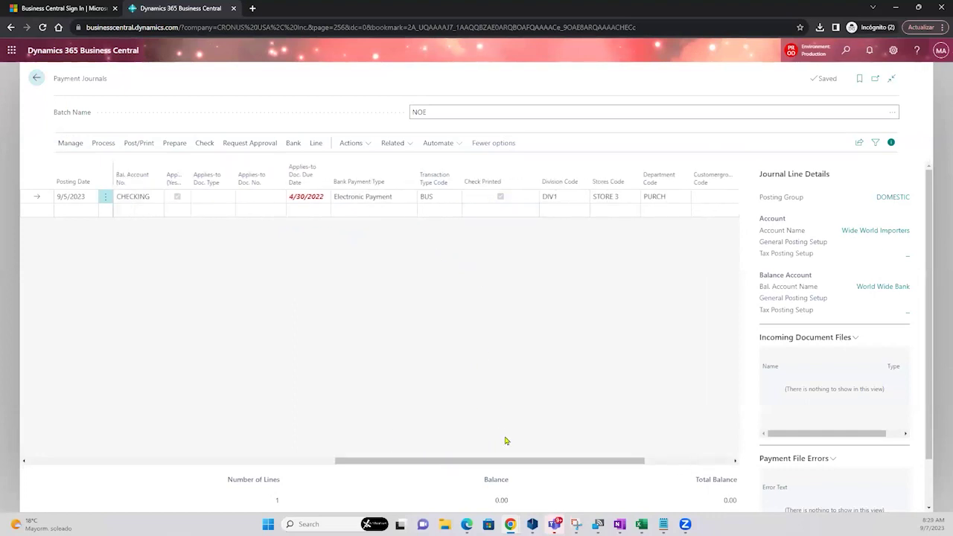
pyautogui.moveTo(529, 465); pyautogui.dragTo(696, 458)
pyautogui.hscroll(-5, 559, 445)
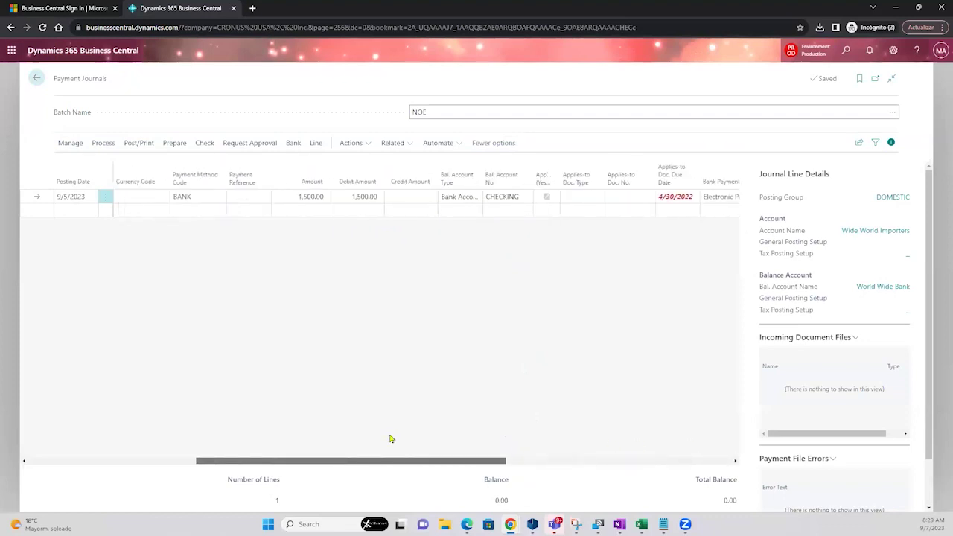
pyautogui.hscroll(-5, 386, 438)
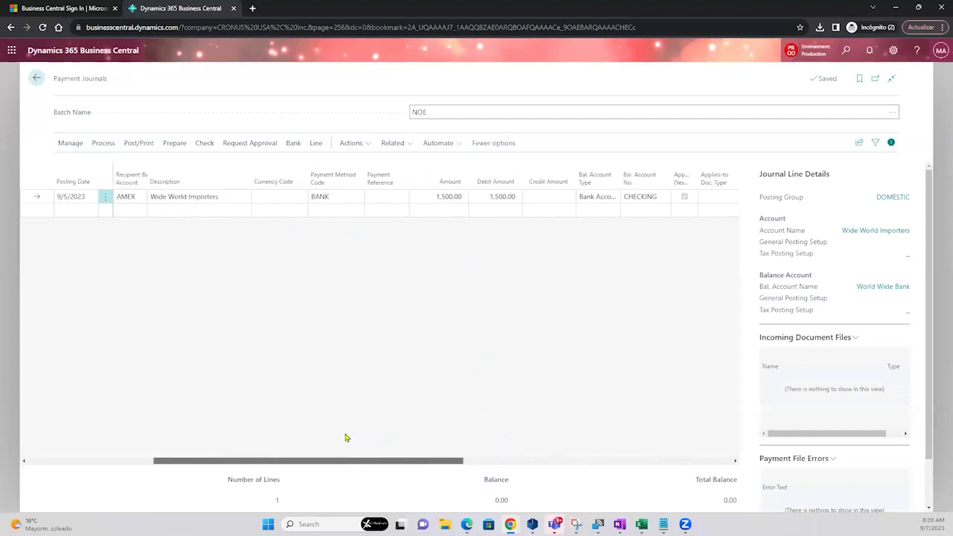
pyautogui.hscroll(-4, 311, 441)
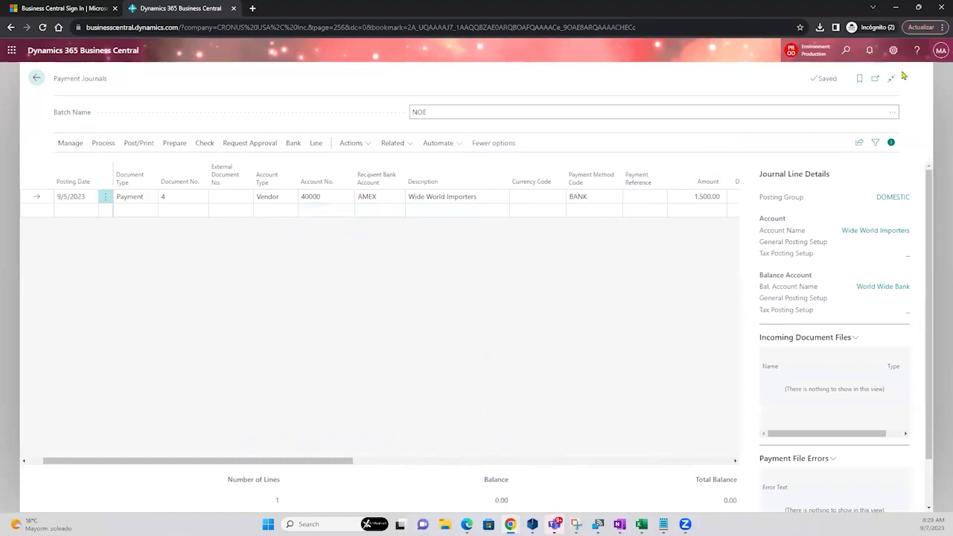
# - Personalize the Payment Journals page to inspect its addable fields and the Post action's options, and finish without changing anything
pyautogui.click(893, 49)
pyautogui.click(827, 121)
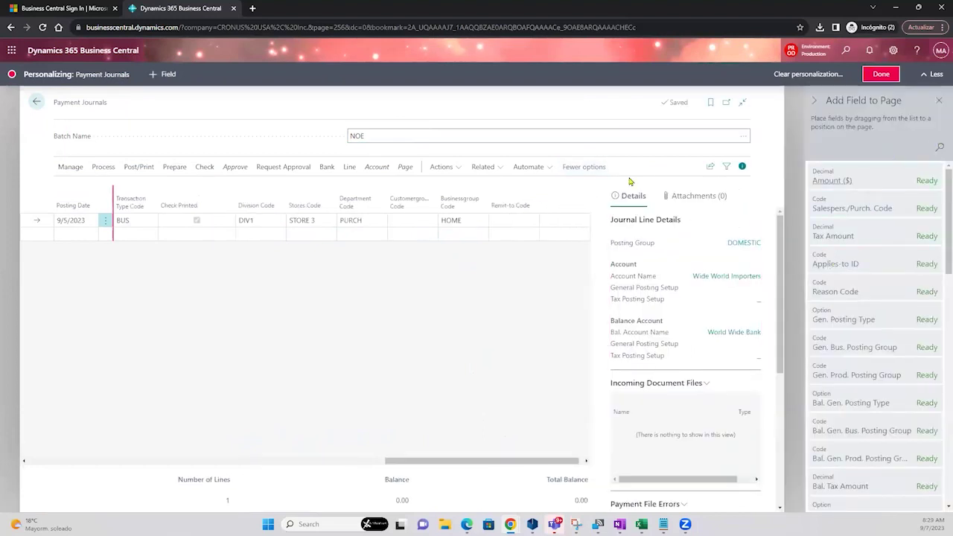
pyautogui.click(138, 167)
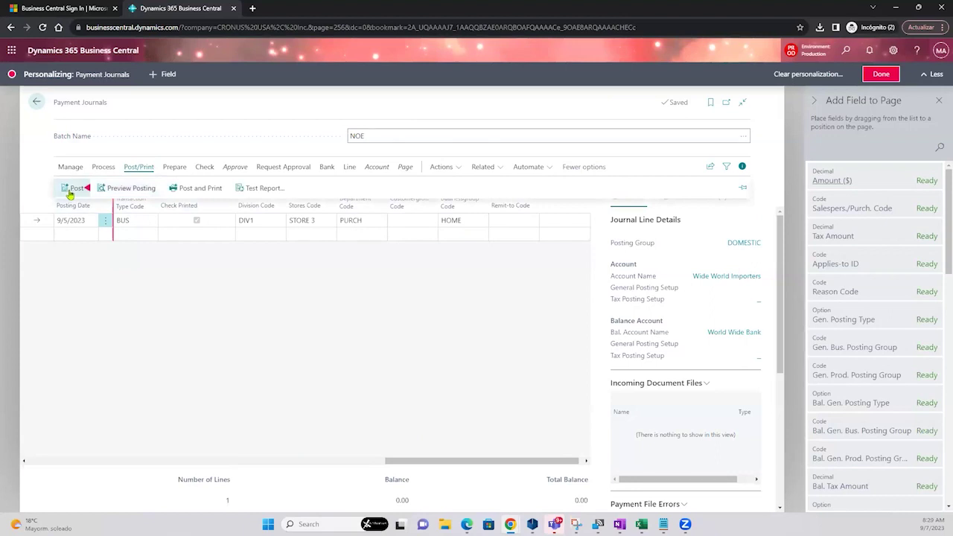
pyautogui.click(74, 191)
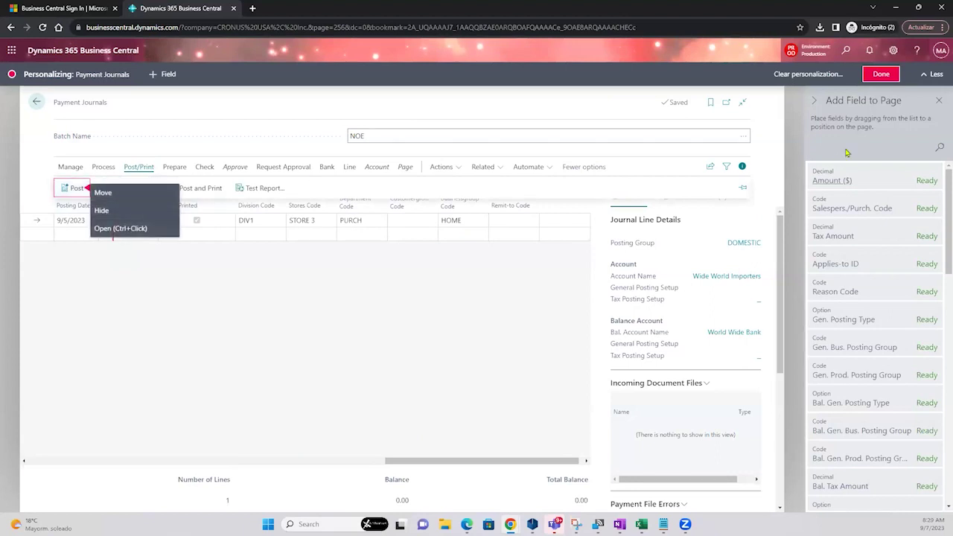
pyautogui.click(72, 187)
pyautogui.click(72, 187)
pyautogui.click(72, 187)
pyautogui.click(73, 187)
pyautogui.click(396, 304)
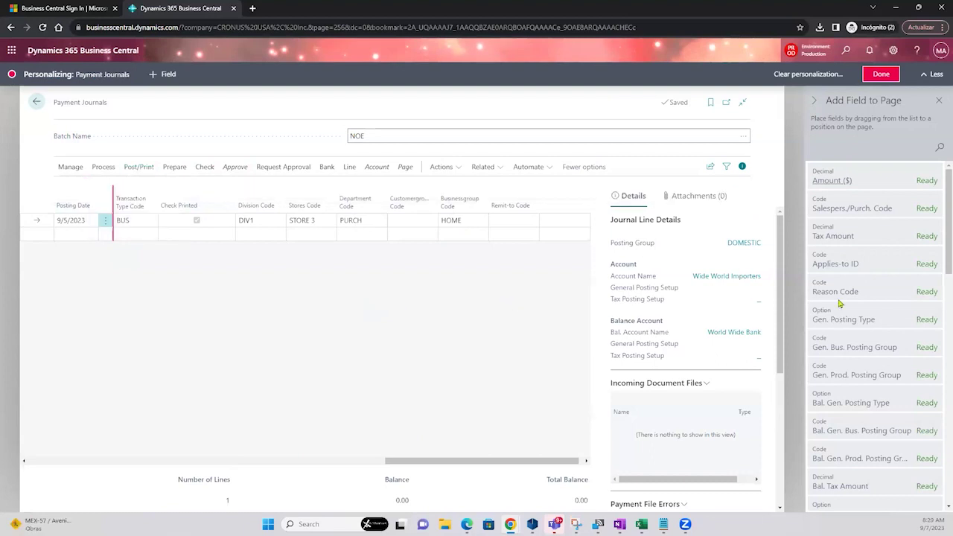
pyautogui.click(884, 76)
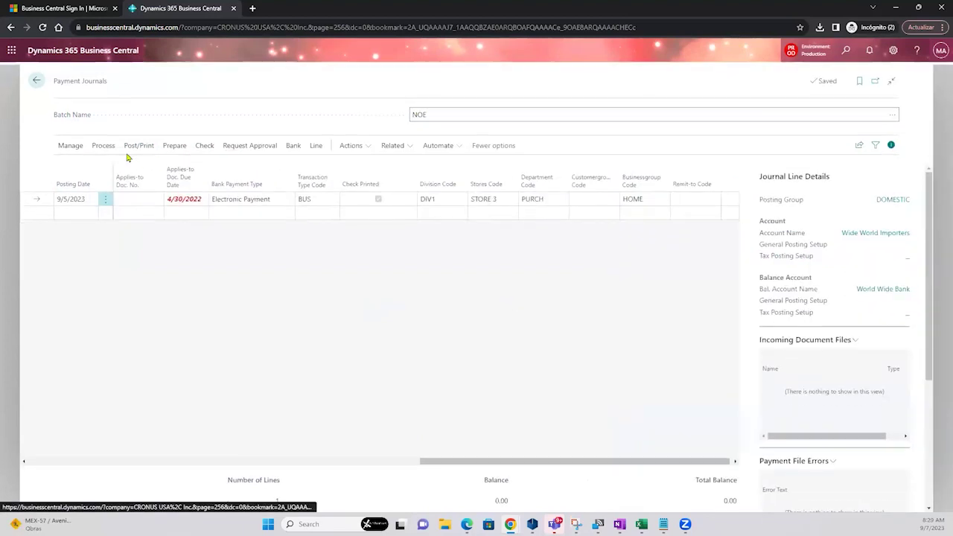
# - Try once more to post the NOE batch's payment line
pyautogui.click(139, 145)
pyautogui.click(336, 211)
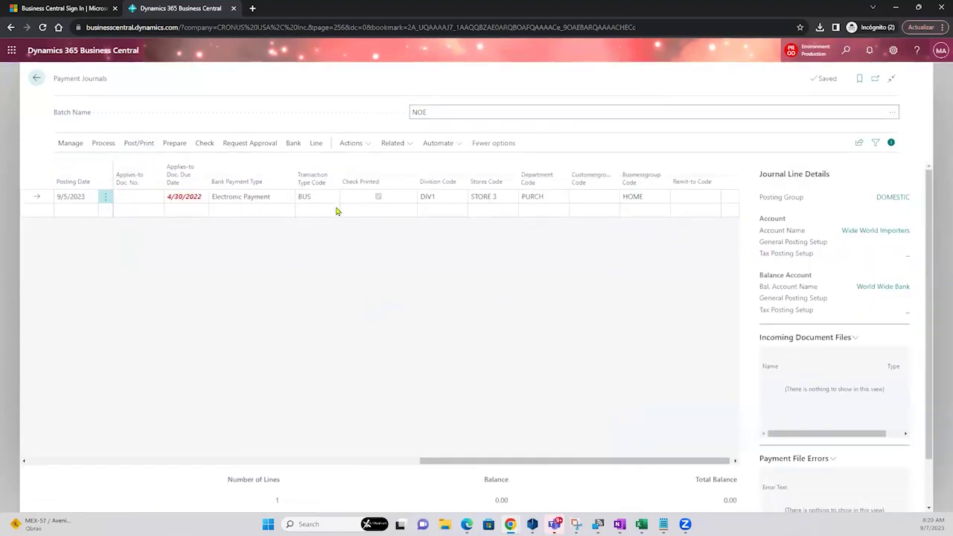
pyautogui.click(517, 311)
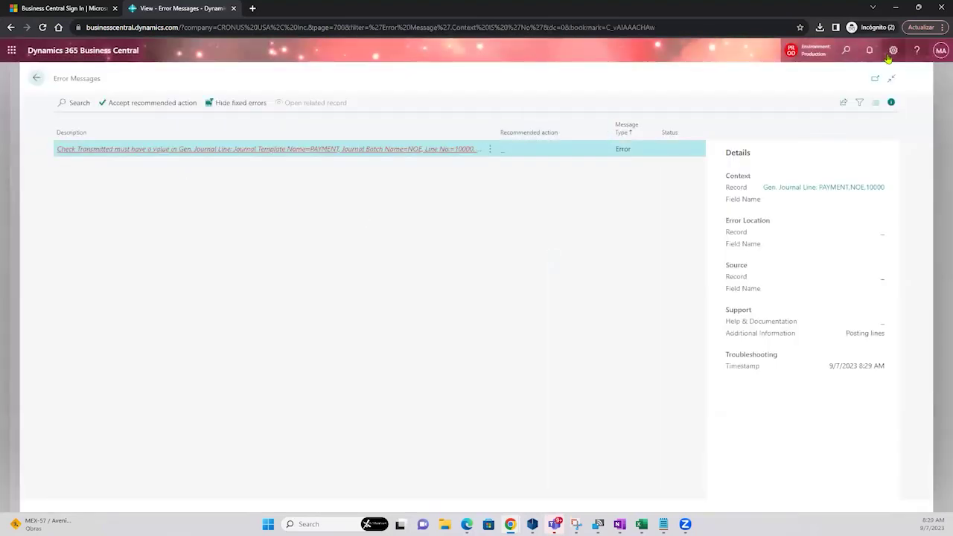
# - Personalize the Error Messages page to inspect its addable fields, and return to the payment journal
pyautogui.click(892, 50)
pyautogui.click(827, 123)
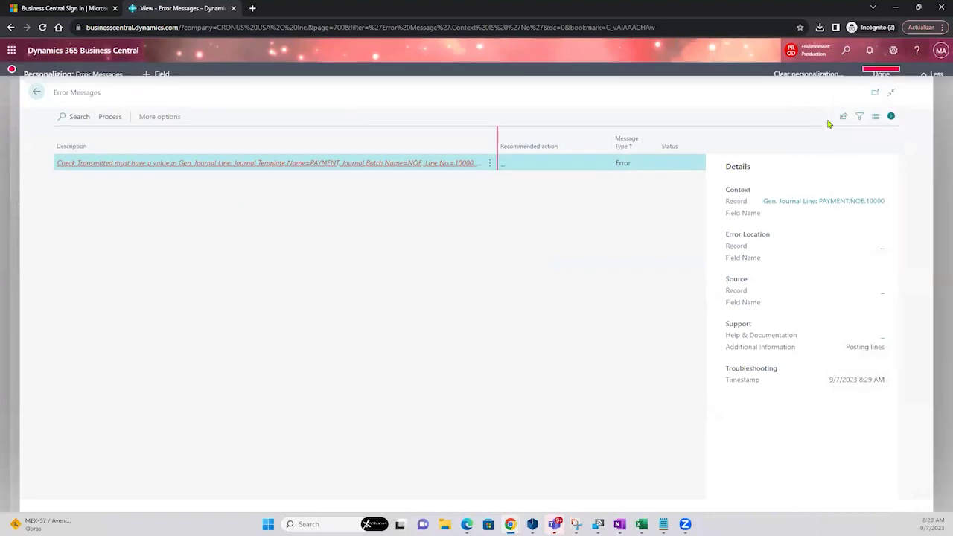
pyautogui.click(157, 73)
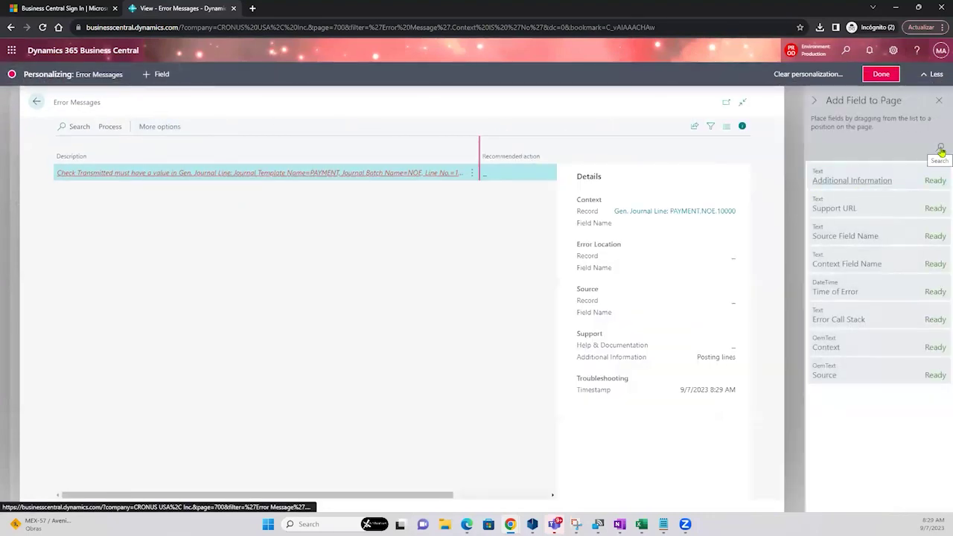
pyautogui.click(35, 105)
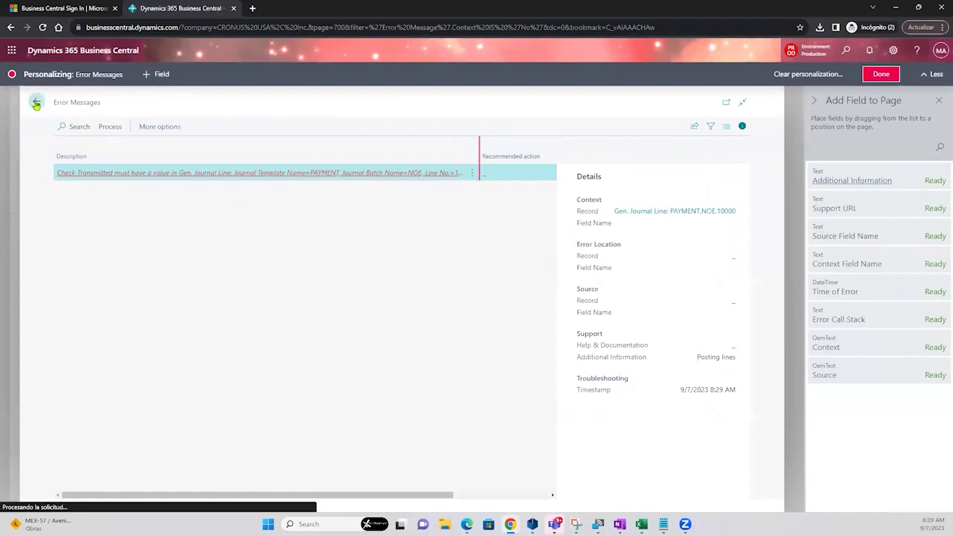
# - Search the Payment Journals page's addable fields for "ch" and finish personalizing without adding any field
pyautogui.click(510, 218)
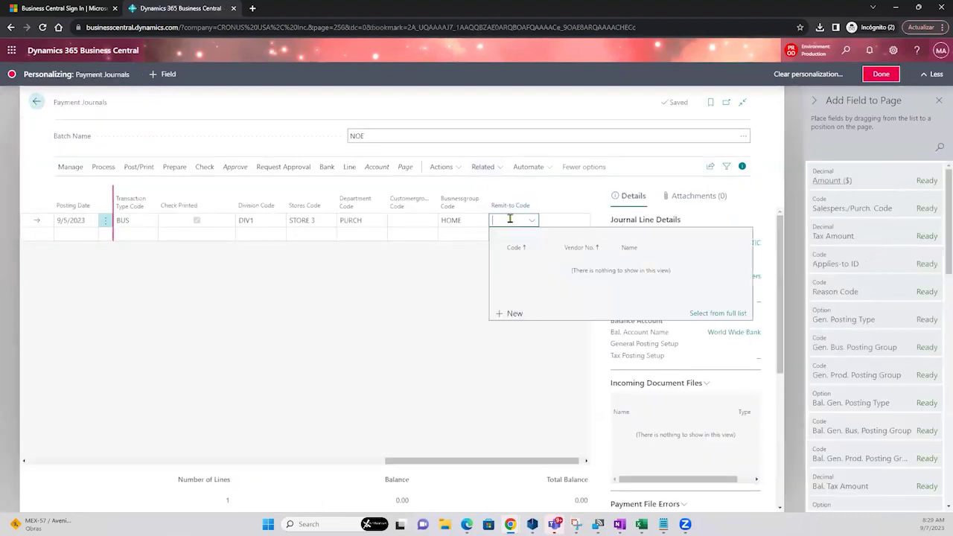
pyautogui.click(937, 147)
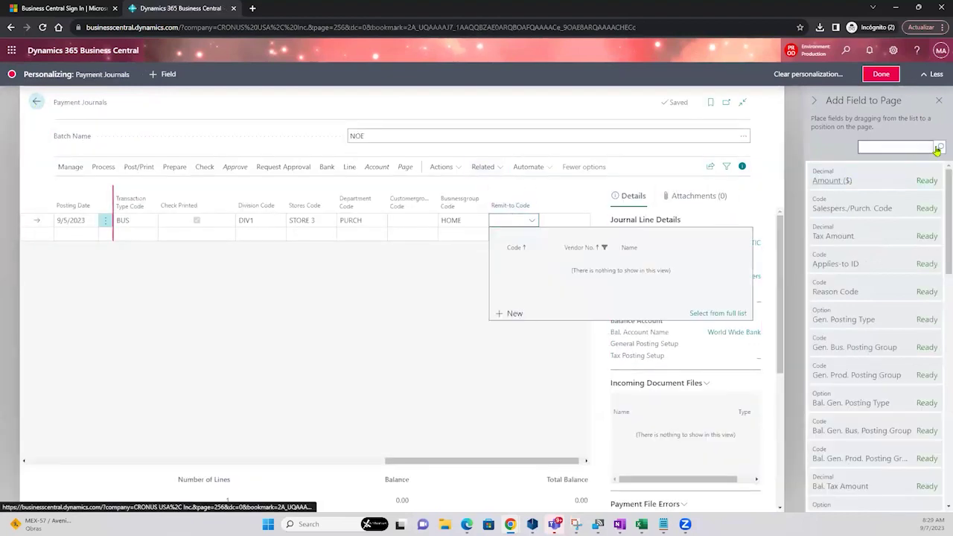
pyautogui.write('ch')
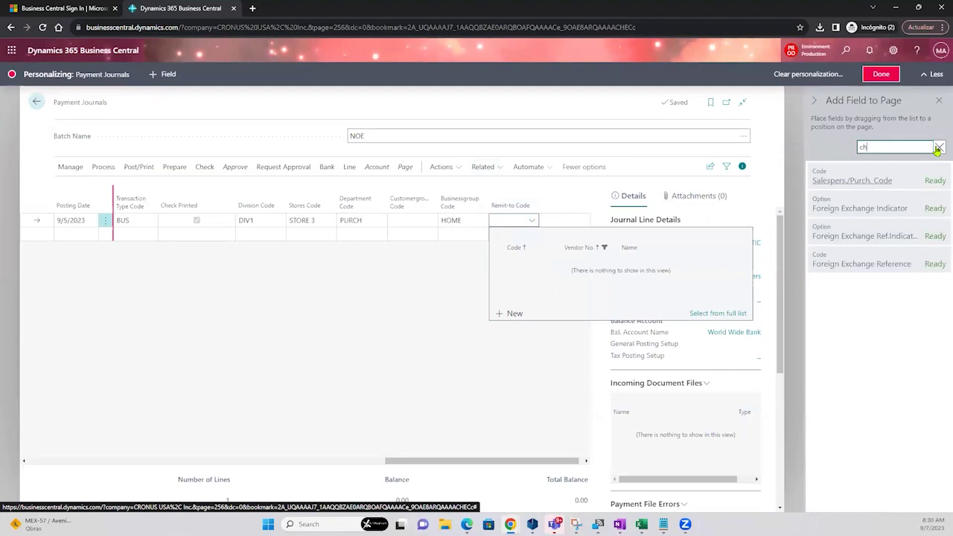
pyautogui.click(938, 148)
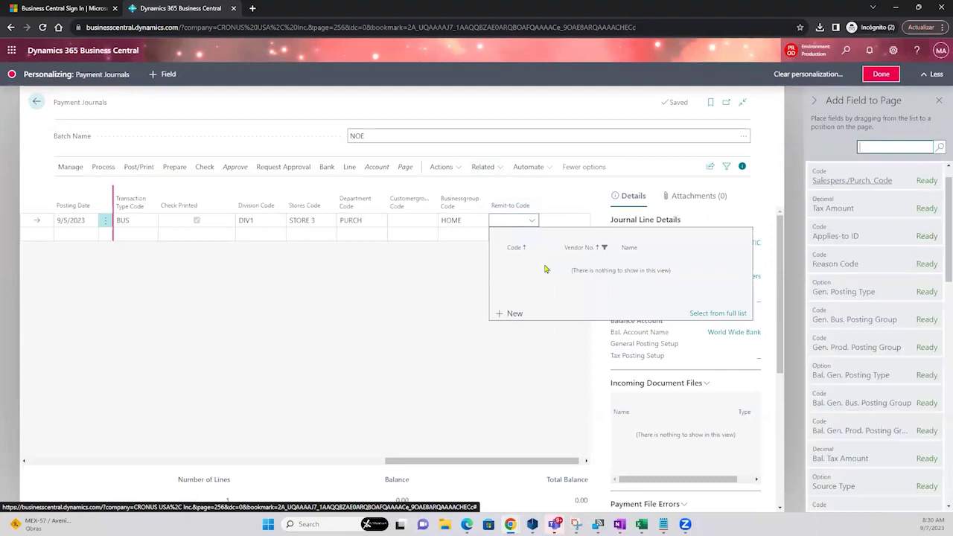
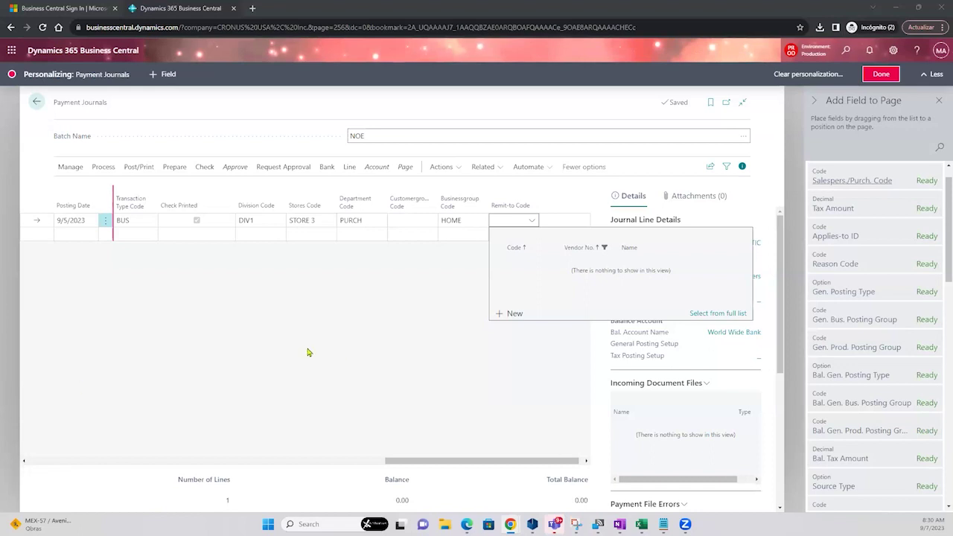
pyautogui.click(365, 273)
pyautogui.click(875, 74)
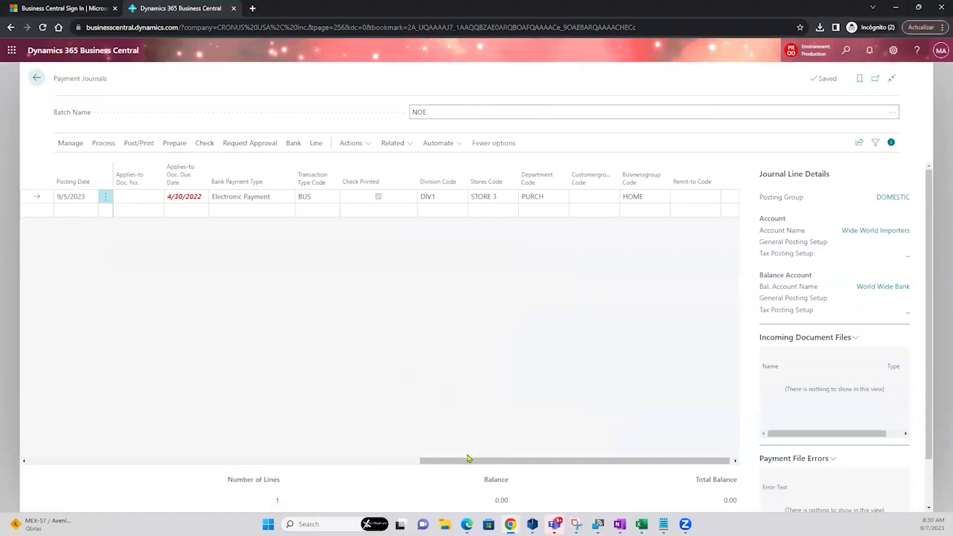
# - Try to delete the Wide World Importers payment line from the NOE batch
pyautogui.moveTo(467, 465); pyautogui.dragTo(85, 458)
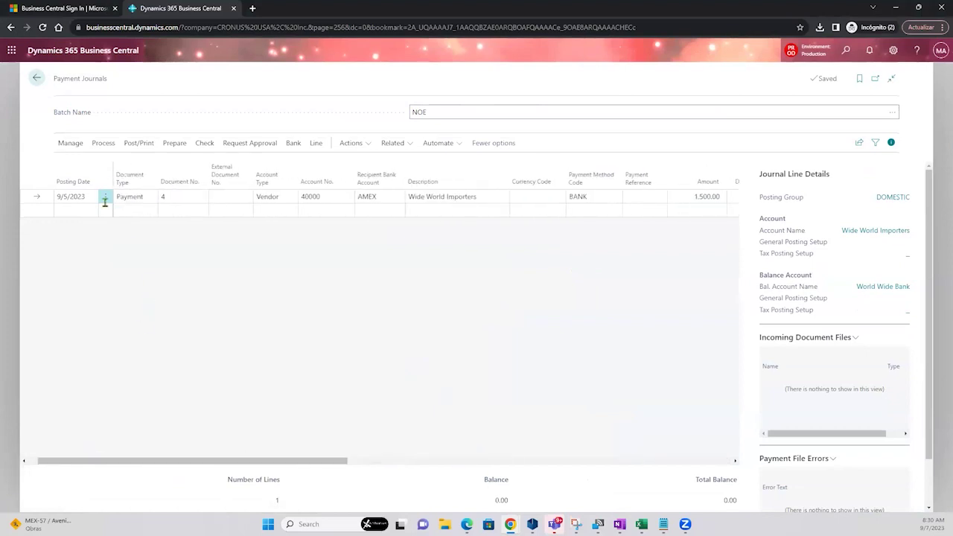
pyautogui.click(105, 198)
pyautogui.click(305, 291)
pyautogui.click(519, 312)
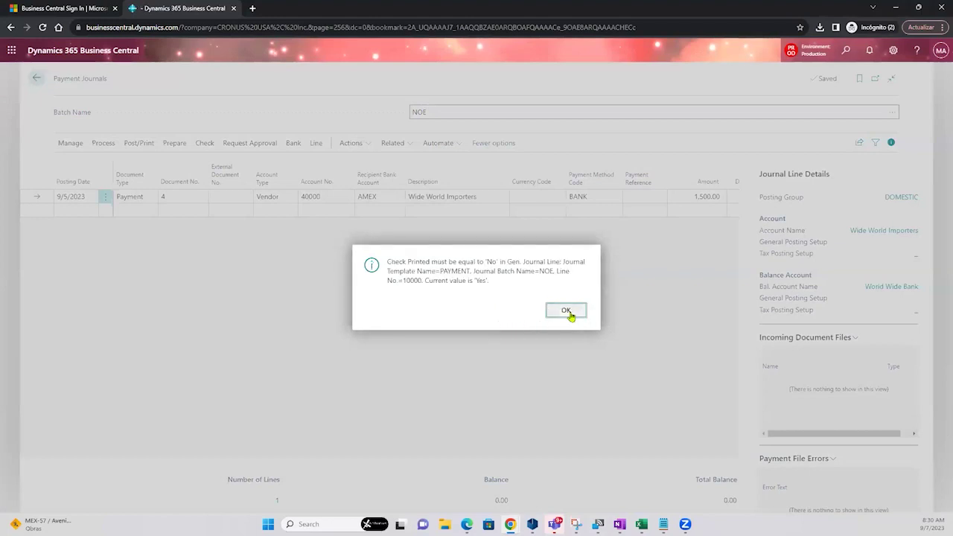
pyautogui.click(570, 314)
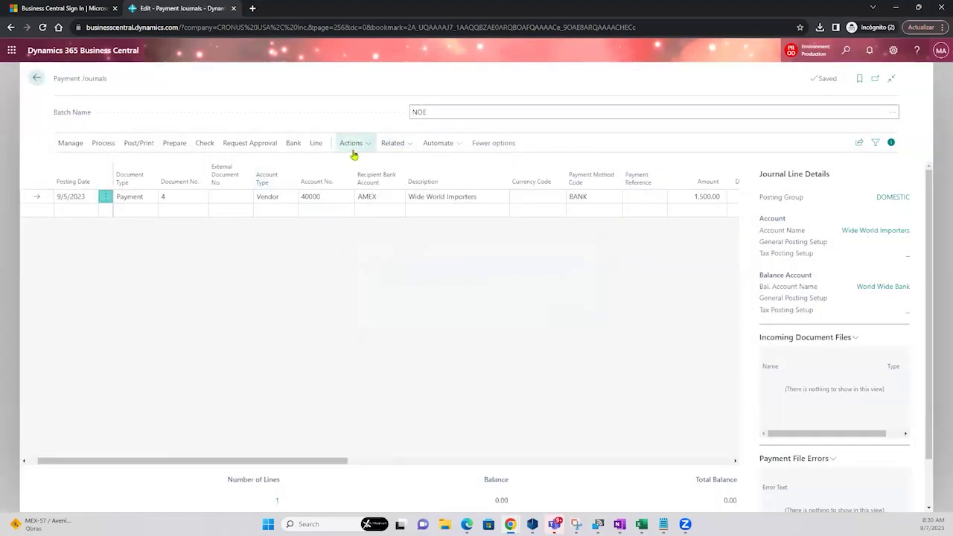
# - Try to void the check of the NOE batch's payment line
pyautogui.click(205, 147)
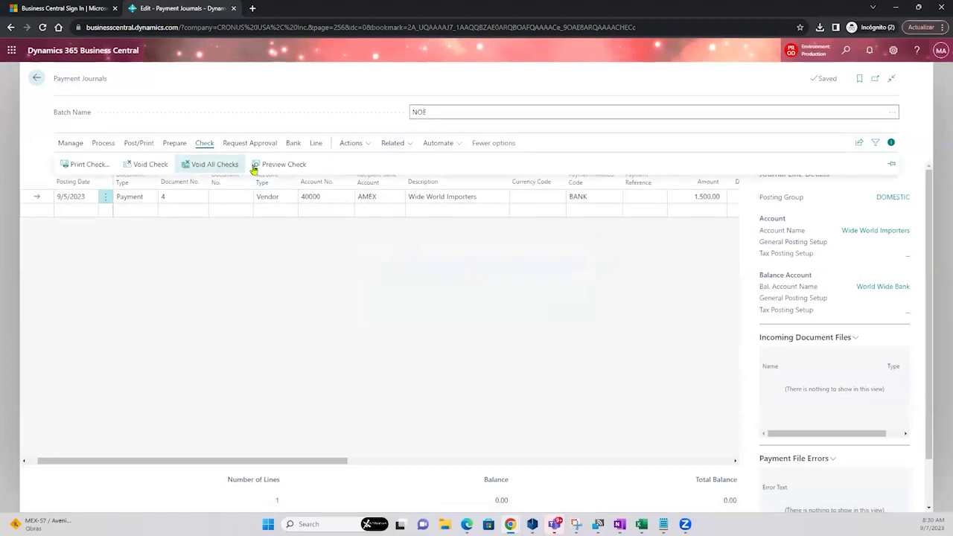
pyautogui.click(142, 165)
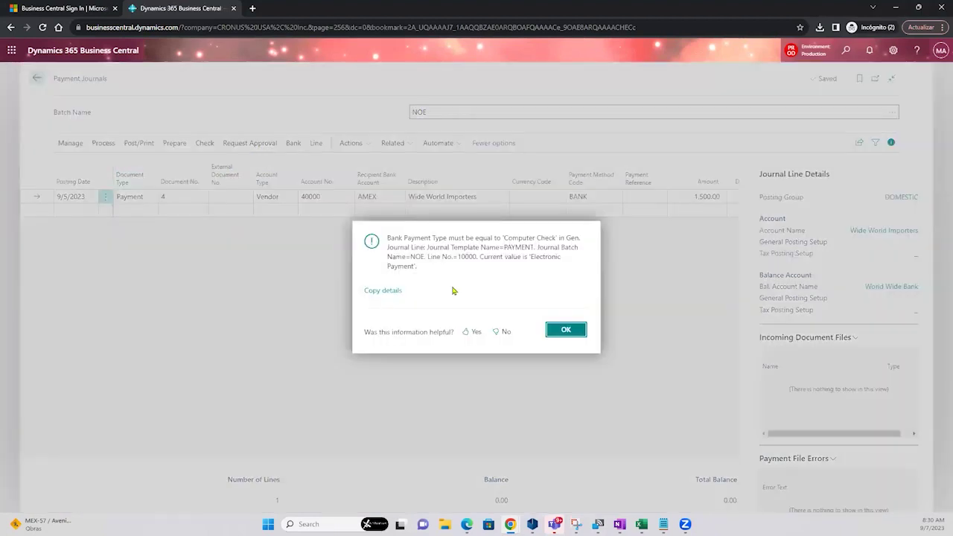
pyautogui.click(578, 339)
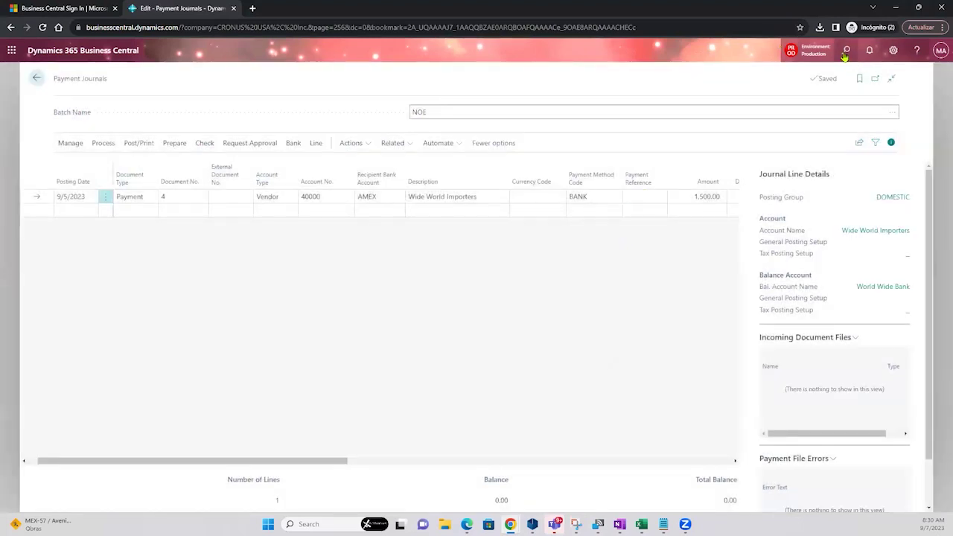
# - Switch the payment journal to the GENERAL batch
pyautogui.click(845, 51)
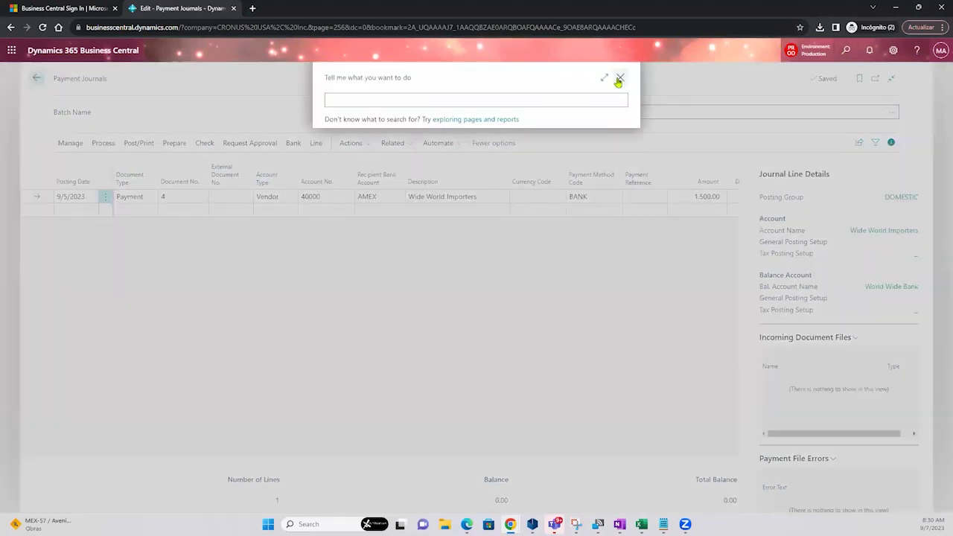
pyautogui.click(619, 78)
pyautogui.click(895, 113)
pyautogui.click(889, 112)
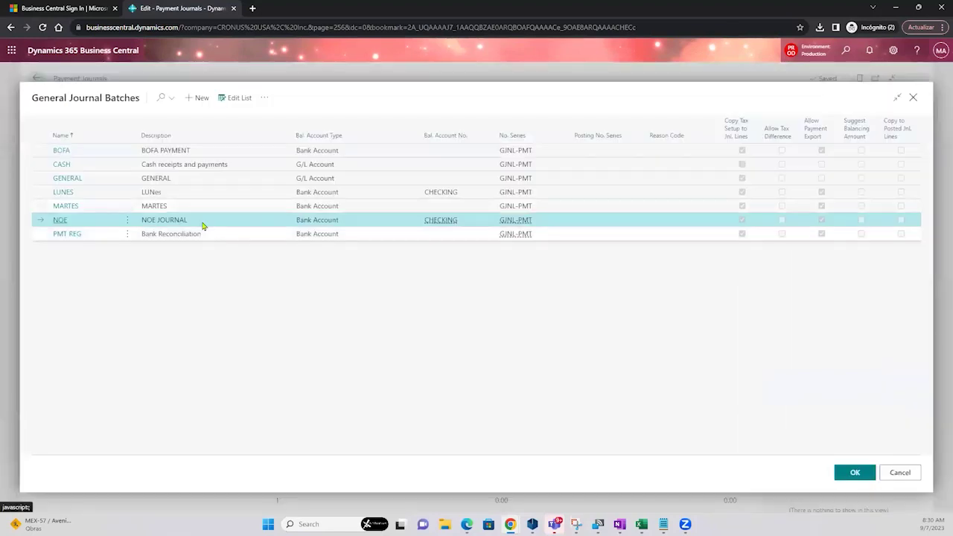
pyautogui.click(181, 180)
pyautogui.click(854, 471)
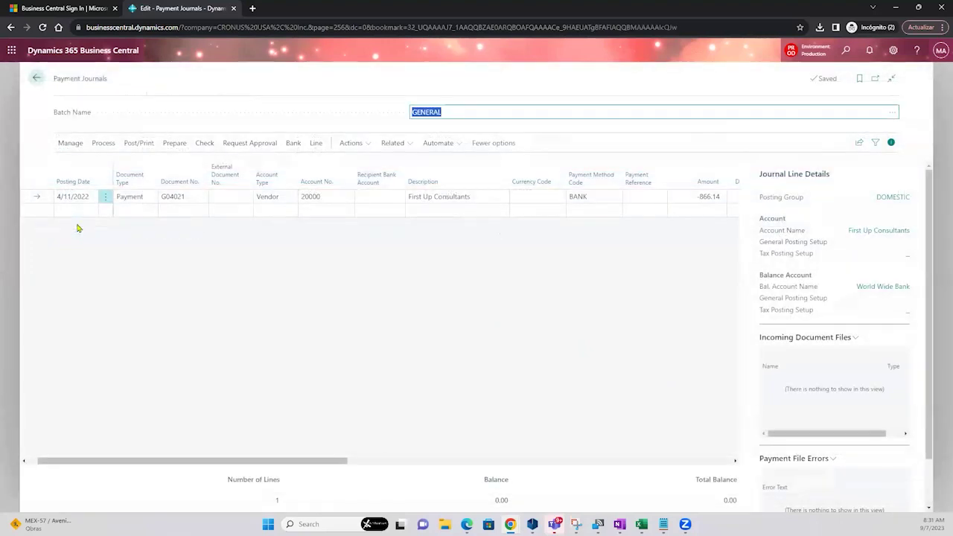
# - Delete the First Up Consultants payment line from the GENERAL batch
pyautogui.click(105, 197)
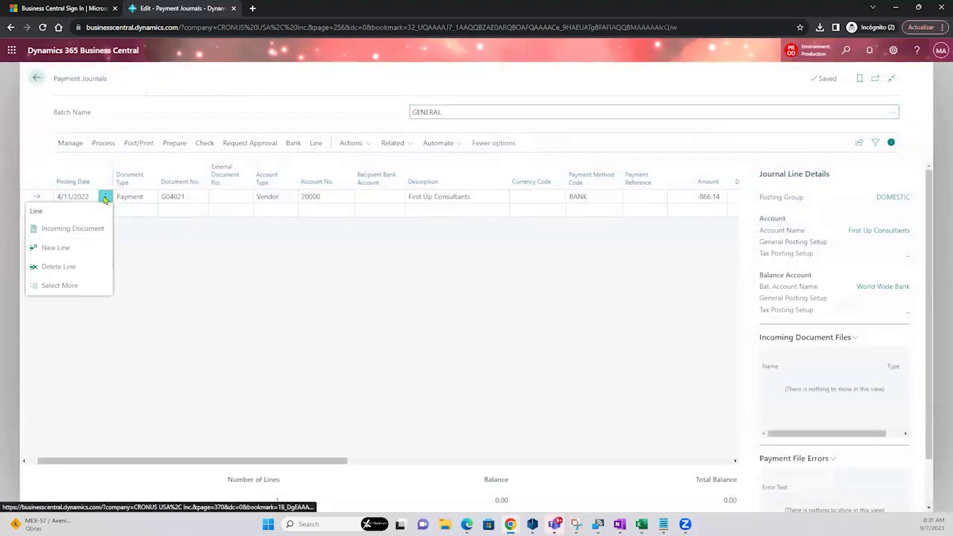
pyautogui.click(74, 266)
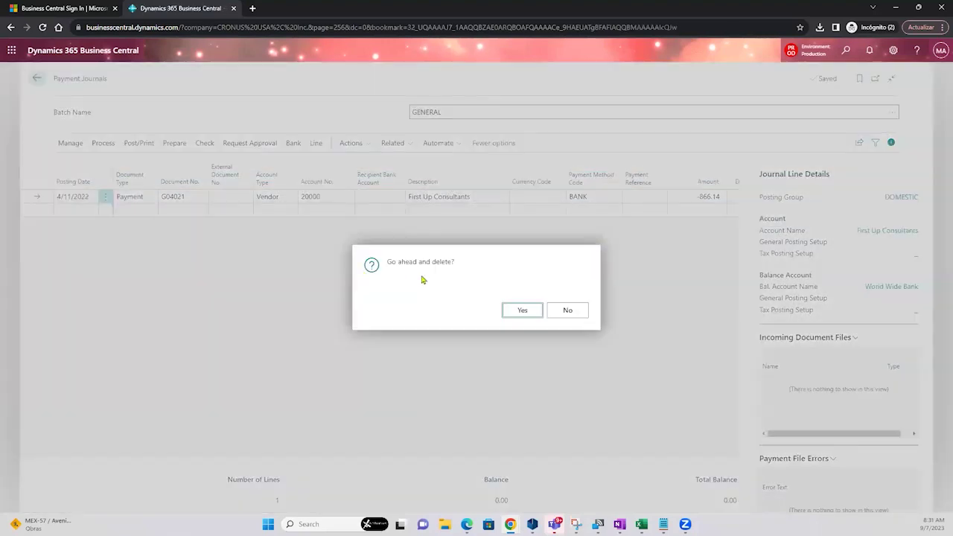
pyautogui.click(518, 313)
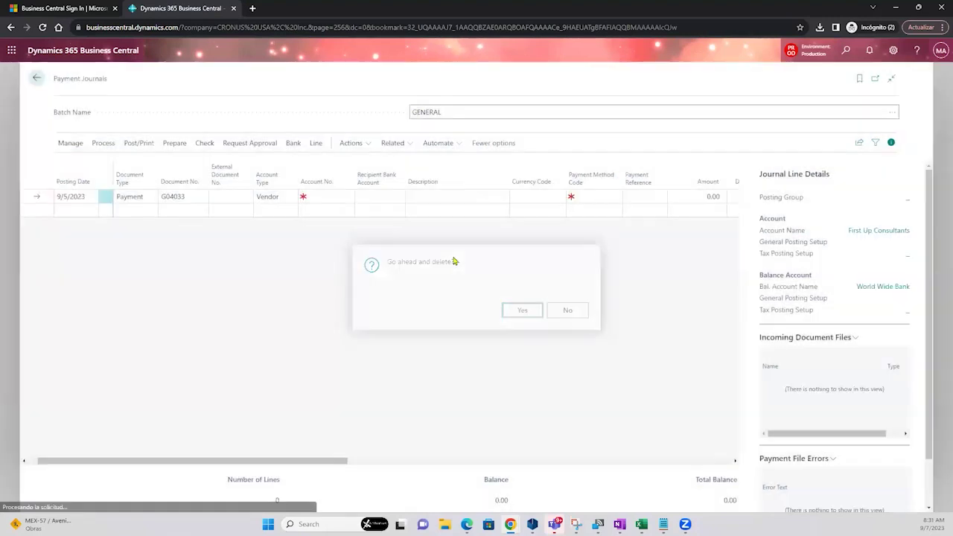
# - Set the new payment line's vendor to Wide World Importers and check the options for its balancing account type
pyautogui.click(318, 197)
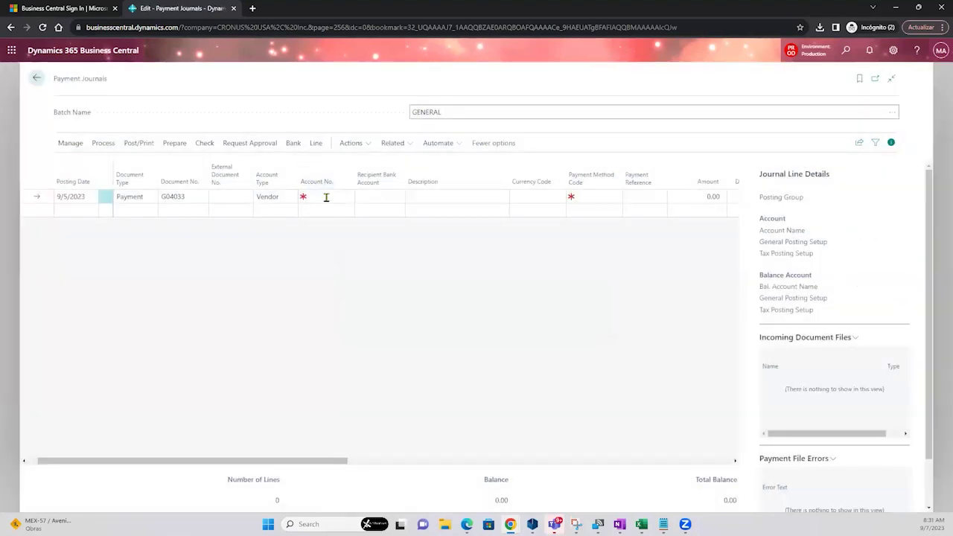
pyautogui.click(348, 198)
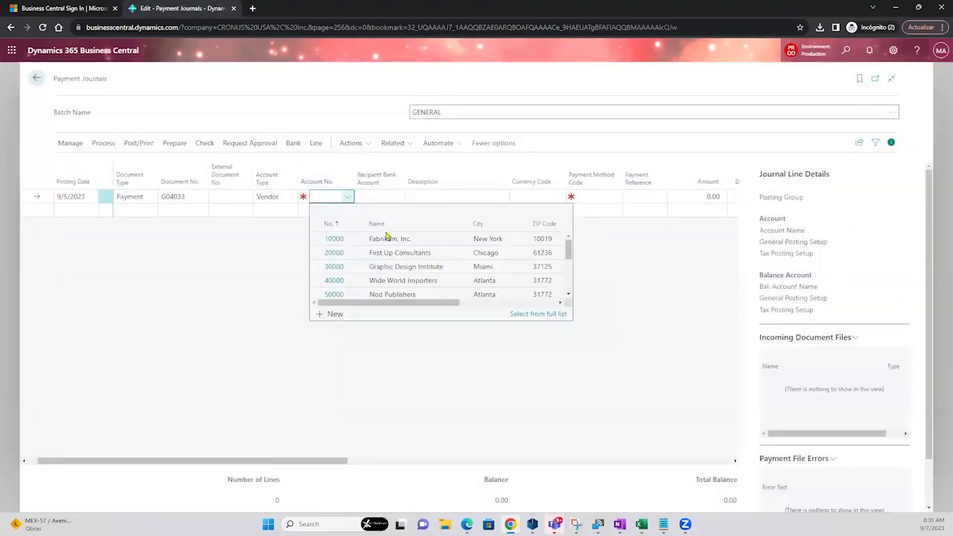
pyautogui.click(411, 281)
pyautogui.click(704, 196)
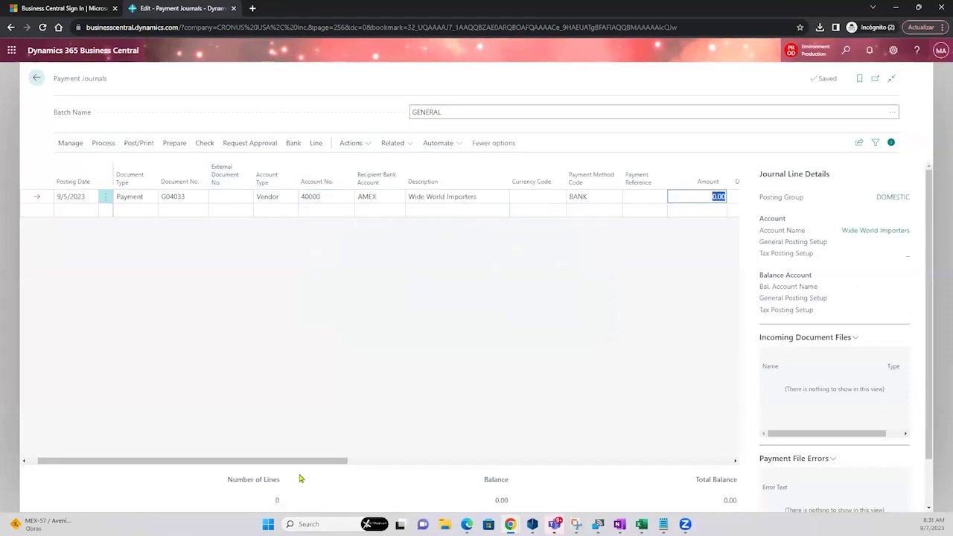
pyautogui.moveTo(297, 467); pyautogui.dragTo(451, 465)
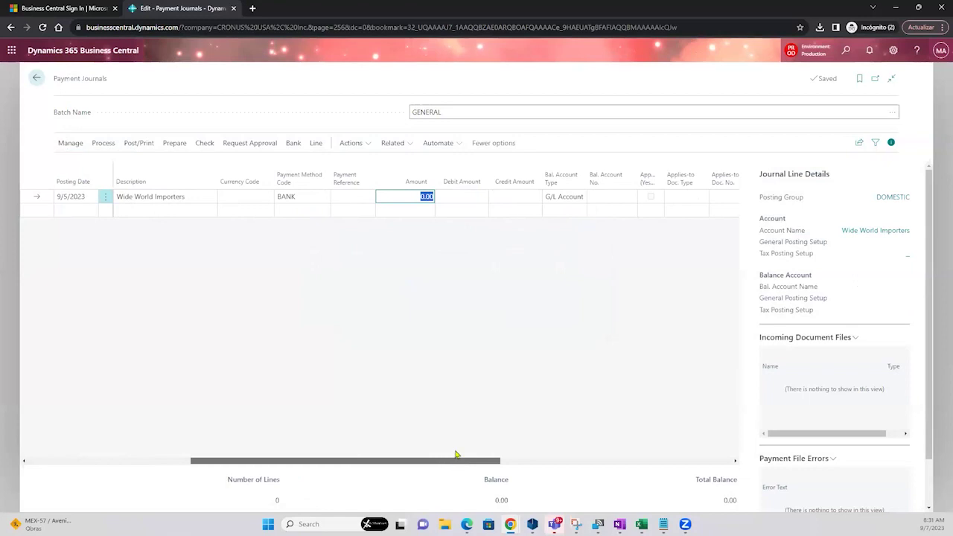
pyautogui.click(567, 198)
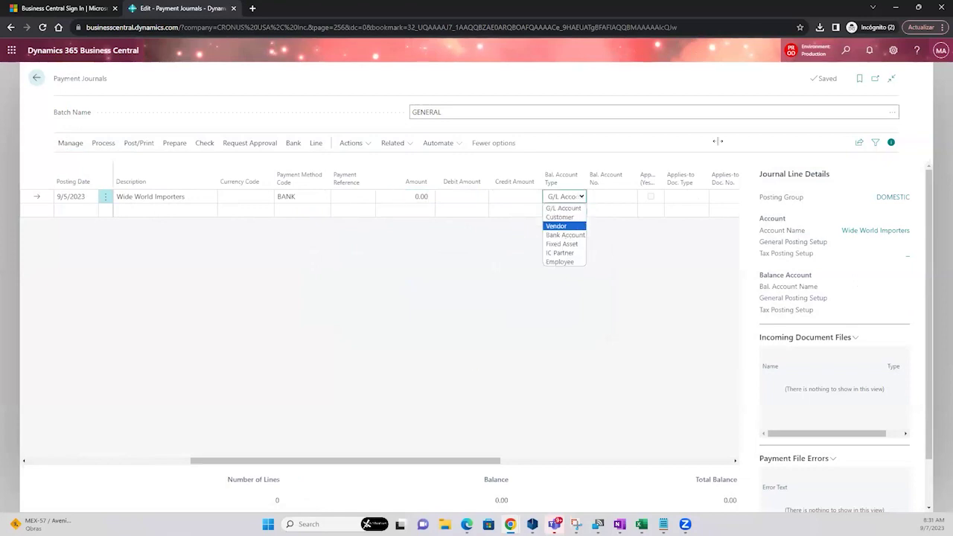
# - Make the general journal batch list editable and allow payment export for the GENERAL batch
pyautogui.click(893, 111)
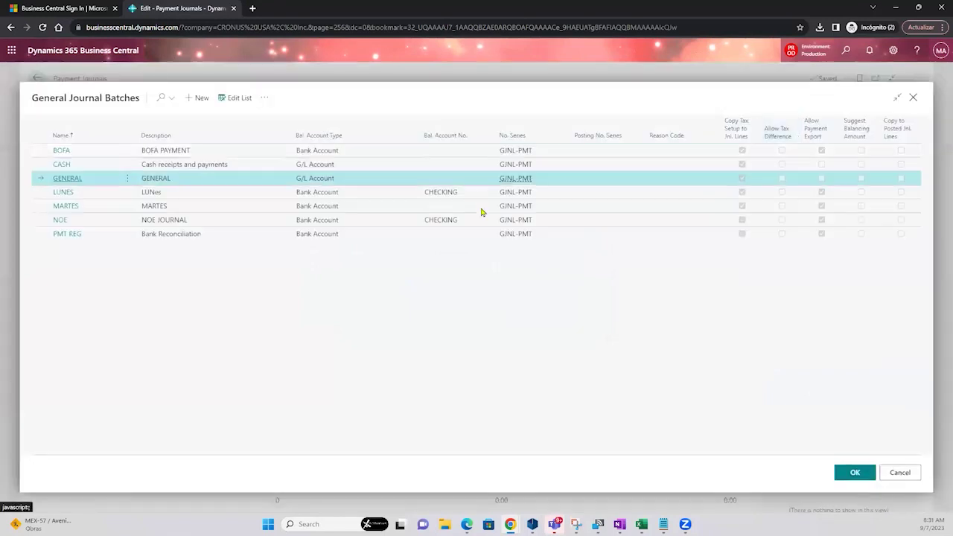
pyautogui.click(174, 220)
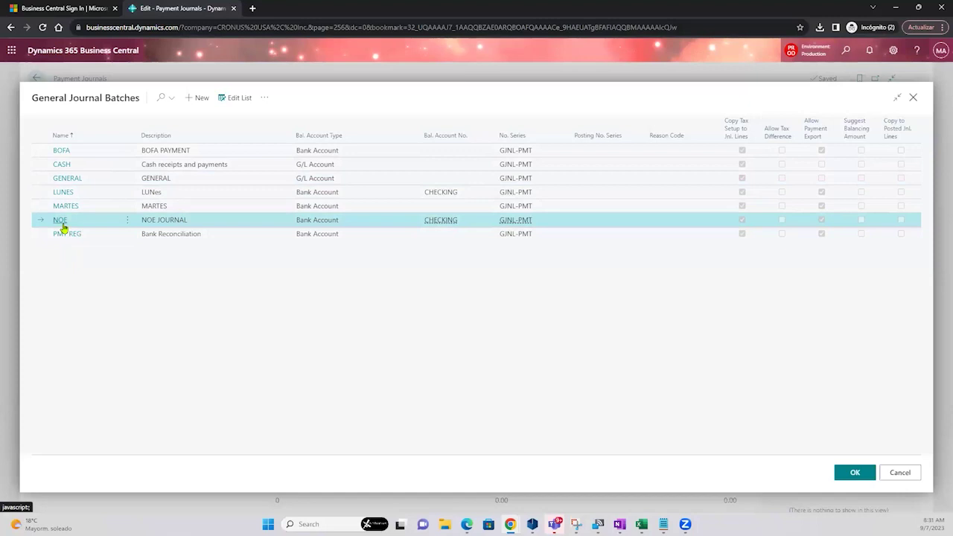
pyautogui.click(160, 181)
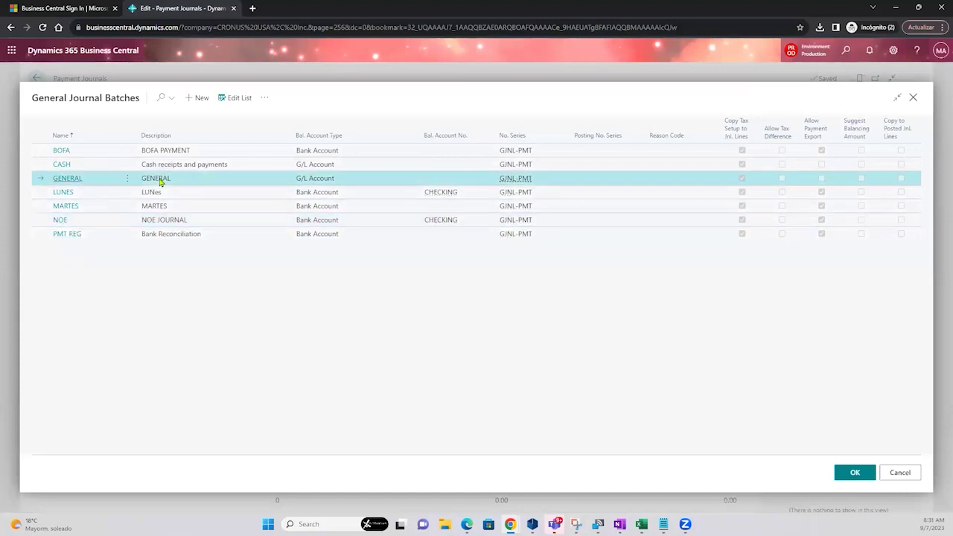
pyautogui.click(237, 102)
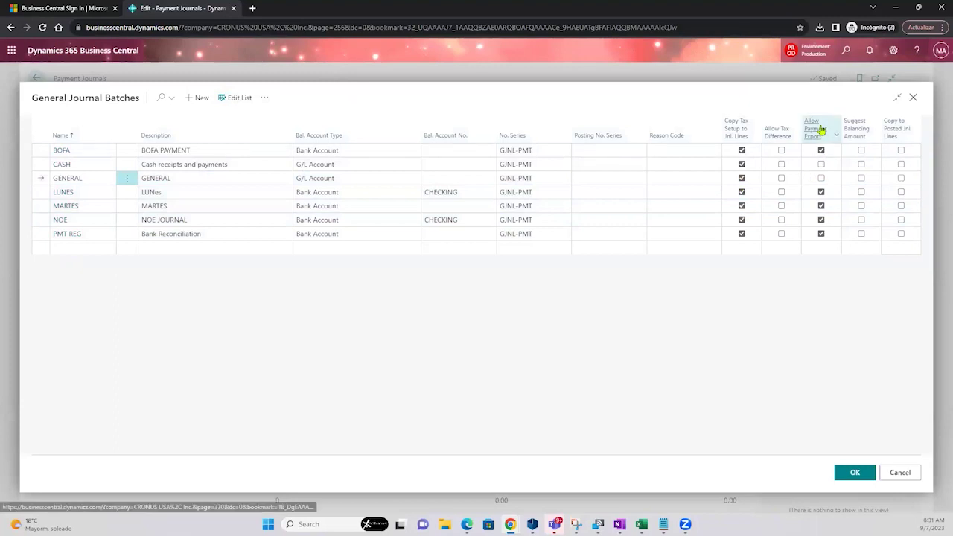
pyautogui.moveTo(819, 128)
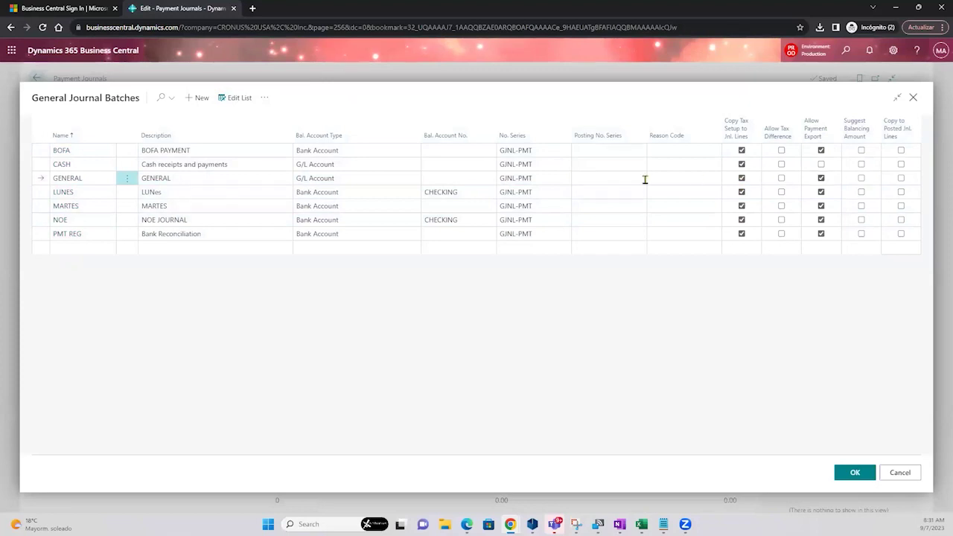
# - Copy the balancing account number CHECKING from the LUNES batch to the GENERAL batch
pyautogui.click(462, 192)
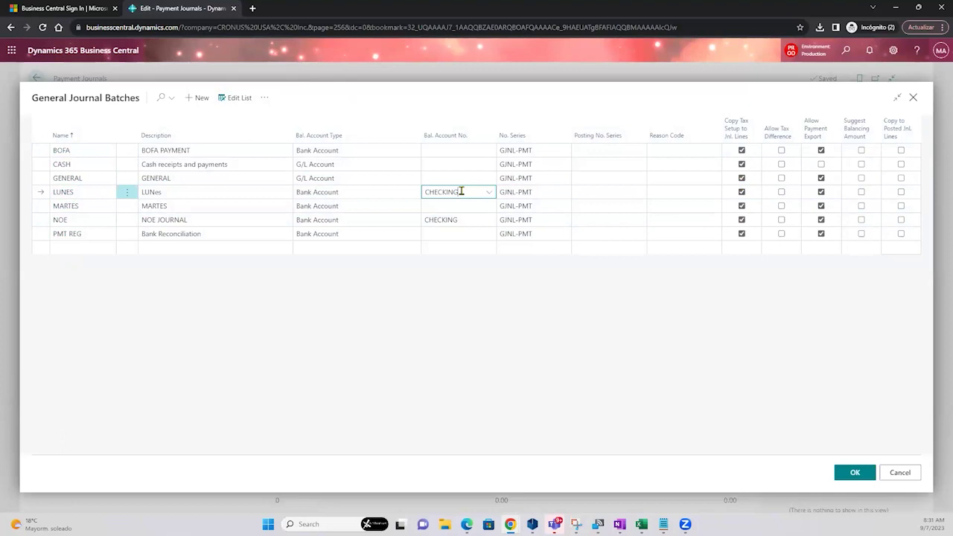
pyautogui.moveTo(461, 192); pyautogui.dragTo(419, 190)
pyautogui.hotkey('ctrl', 'c')
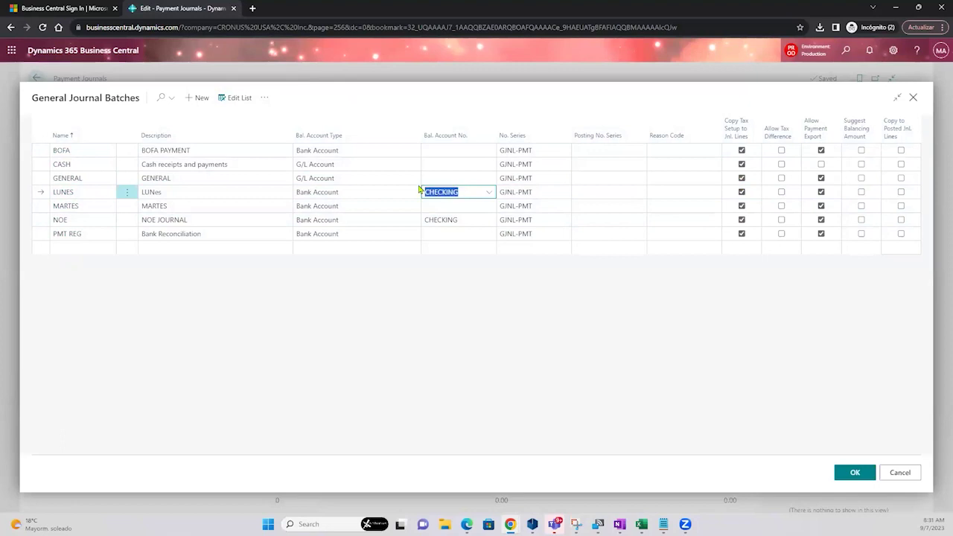
pyautogui.click(473, 179)
pyautogui.hotkey('ctrl', 'v')
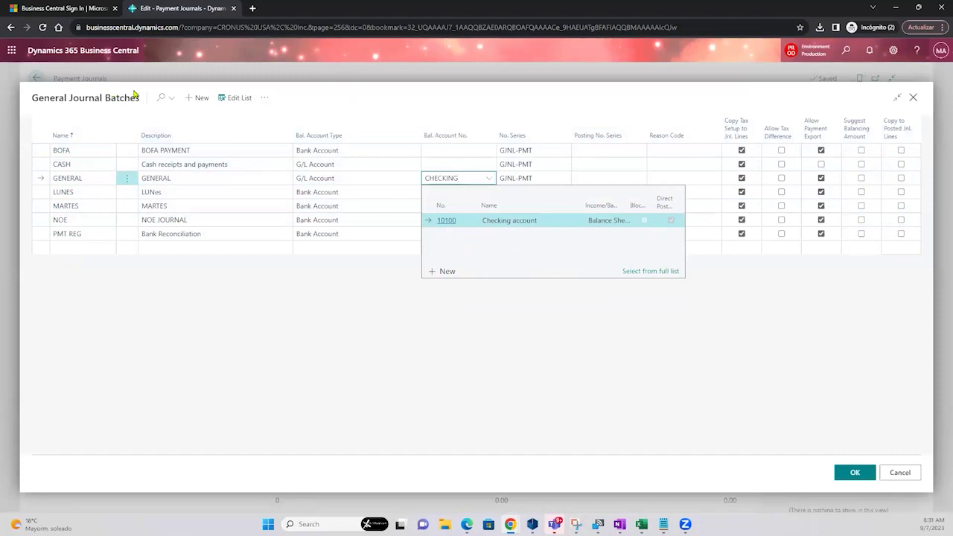
pyautogui.click(355, 361)
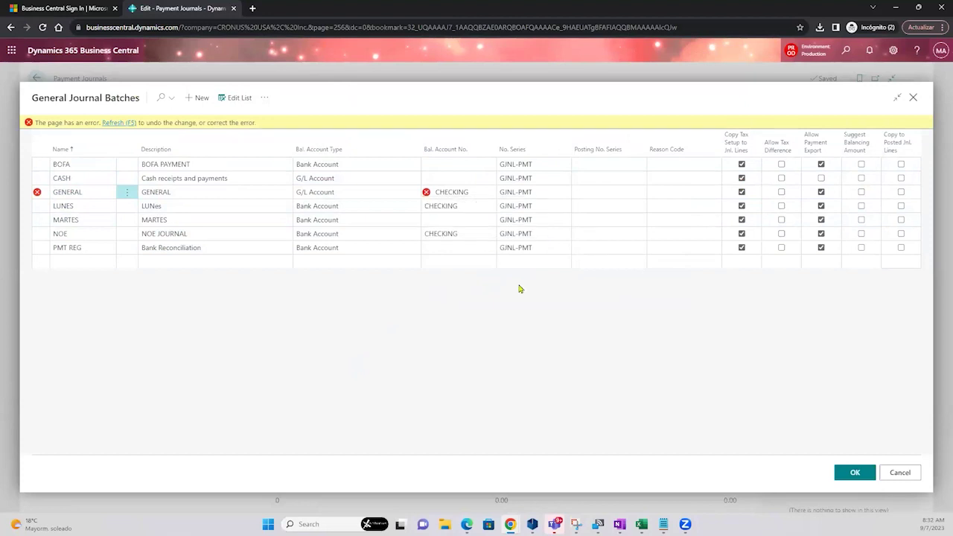
# - Set the GENERAL batch's balancing account type to Bank Account, check its account number, and accept the batch selection
pyautogui.click(376, 192)
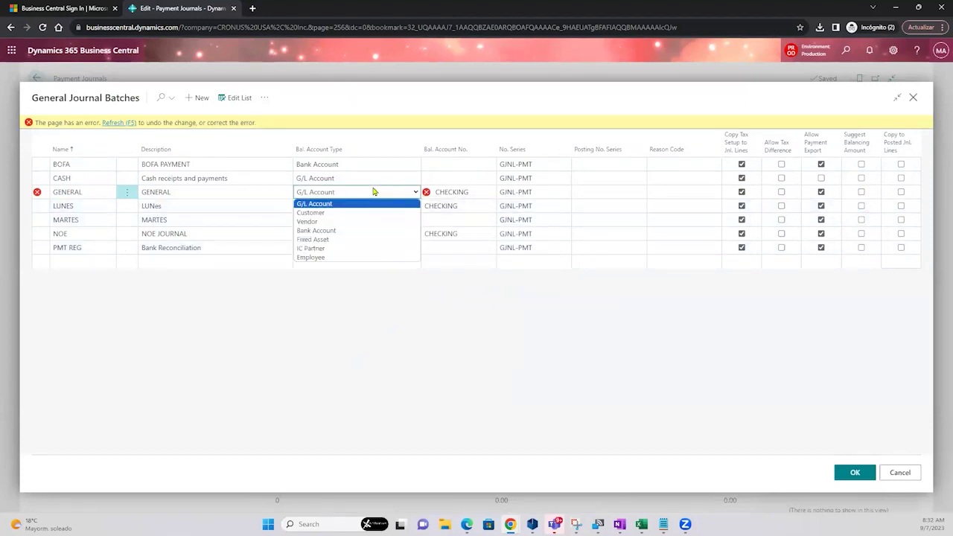
pyautogui.click(347, 229)
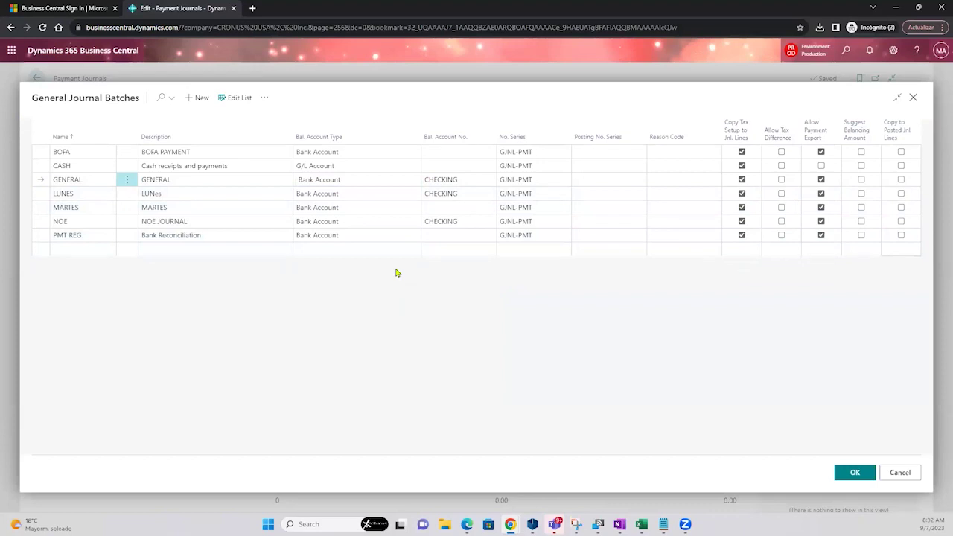
pyautogui.click(358, 183)
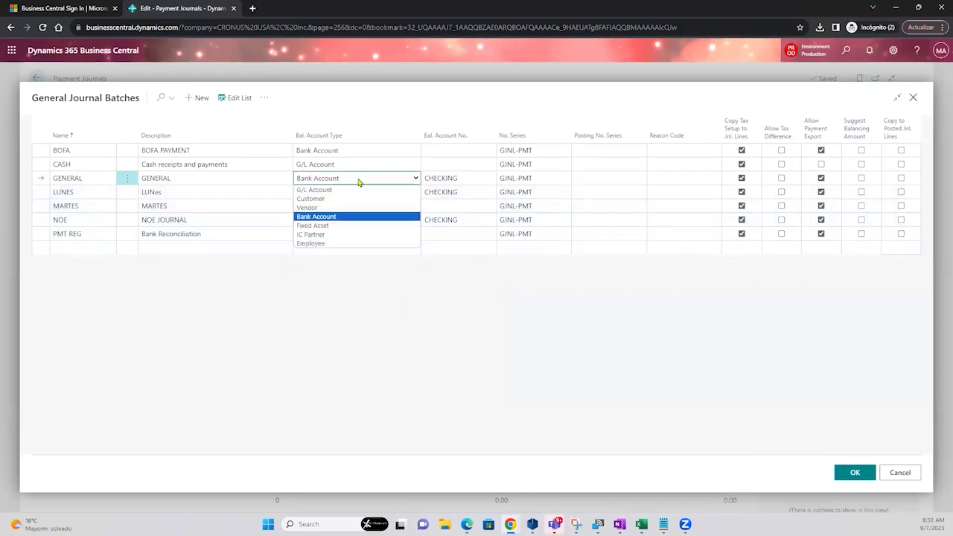
pyautogui.click(211, 289)
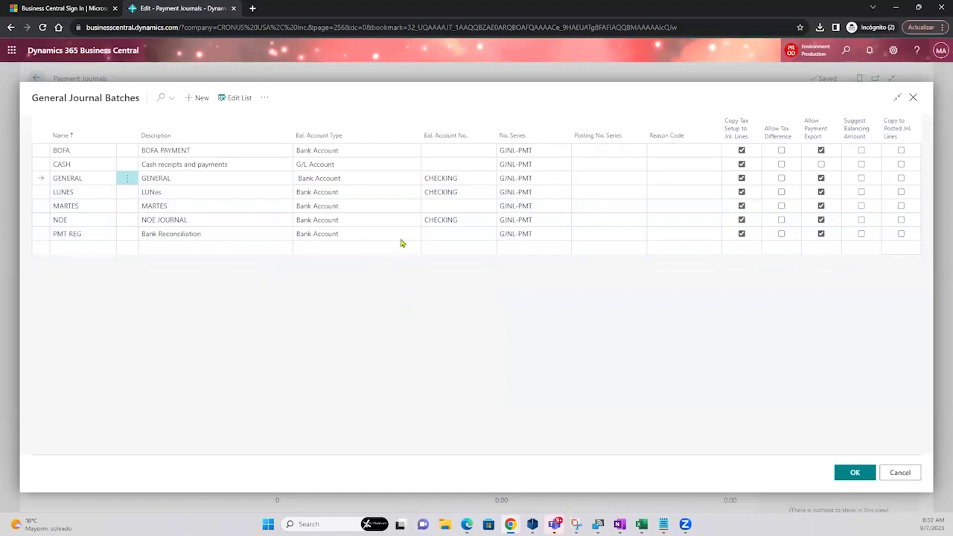
pyautogui.click(470, 179)
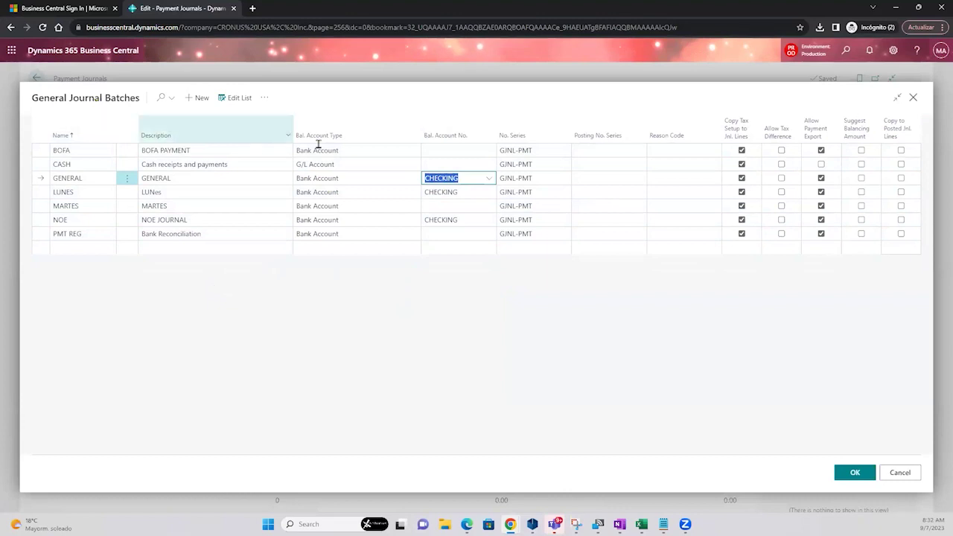
pyautogui.click(464, 177)
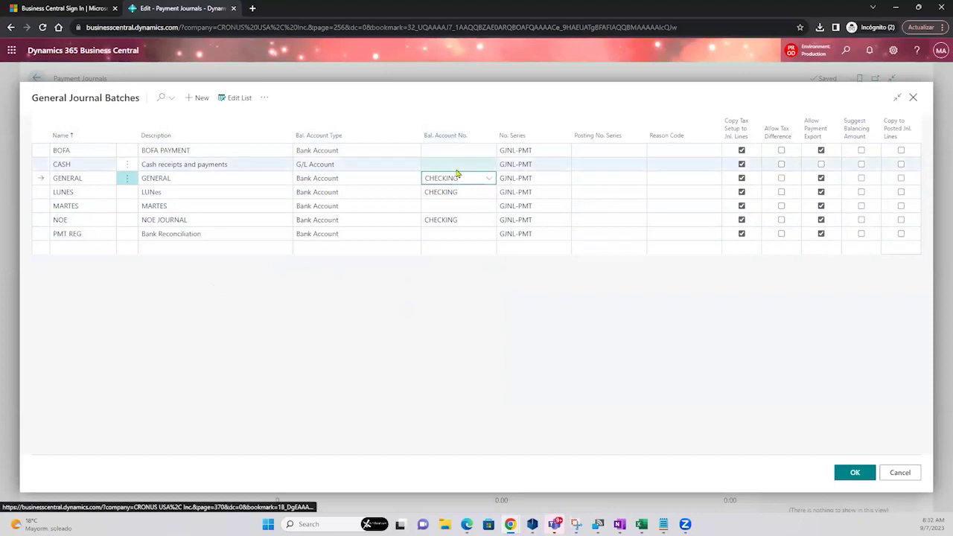
pyautogui.doubleClick(450, 177)
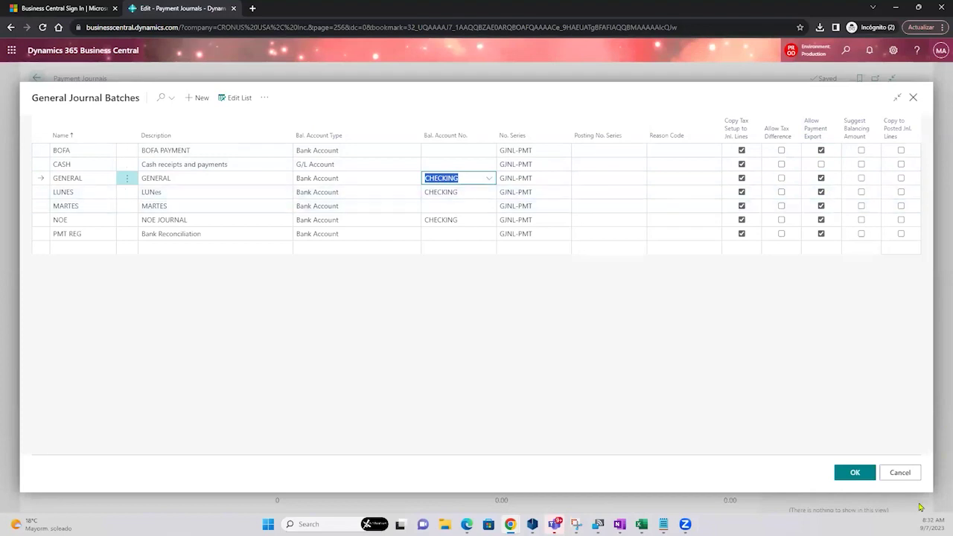
pyautogui.click(855, 473)
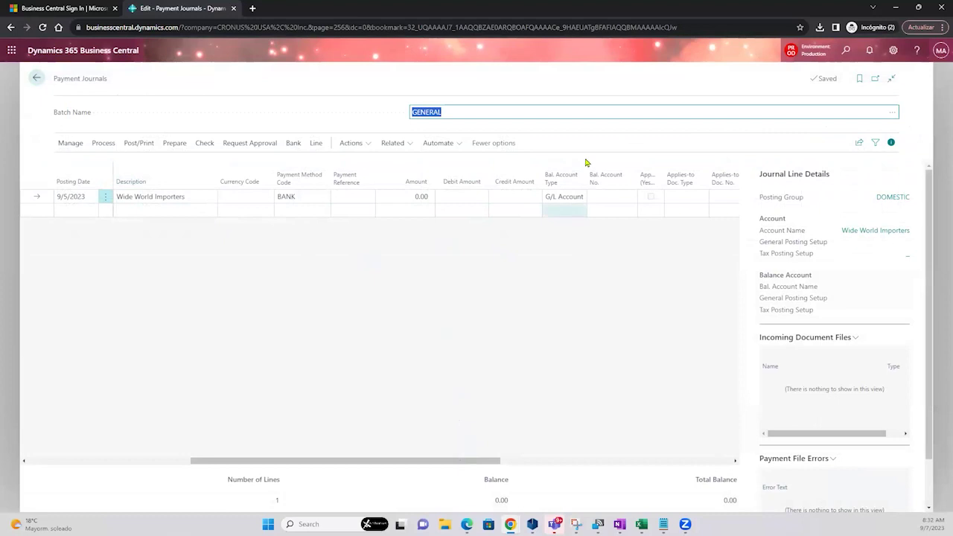
# - Set the Wide World Importers payment line's balancing account type to Bank Account and its balancing account number to CHECKING
pyautogui.click(572, 197)
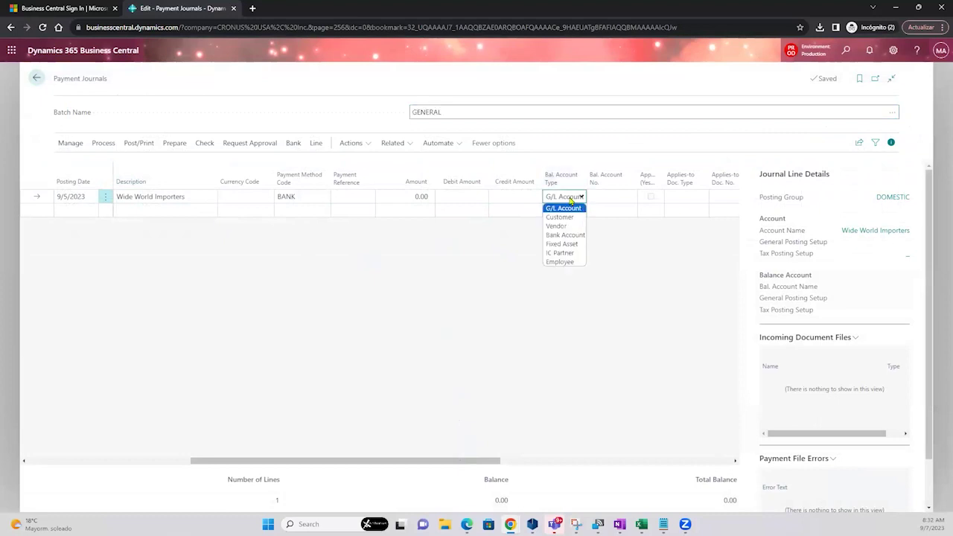
pyautogui.click(579, 235)
pyautogui.click(601, 194)
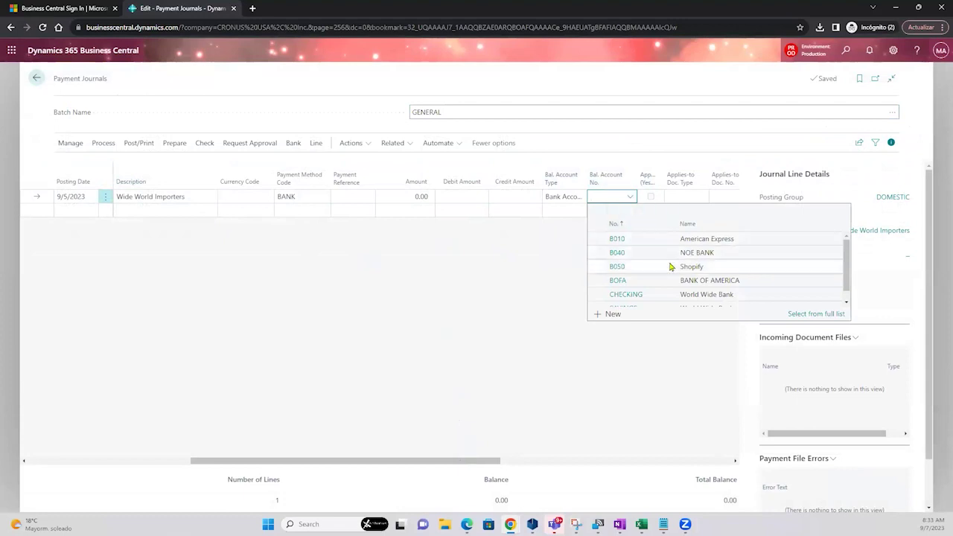
pyautogui.scroll(-1, 659, 292)
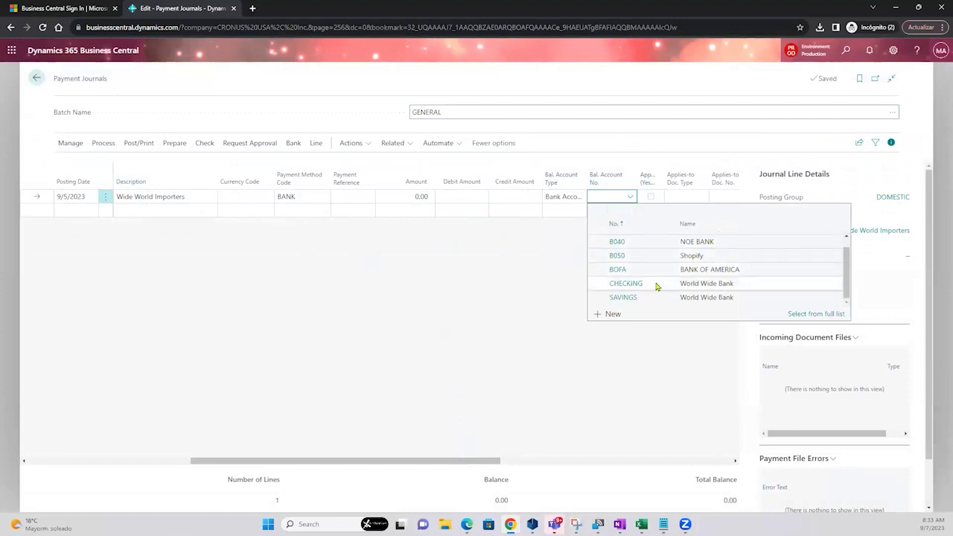
pyautogui.click(654, 289)
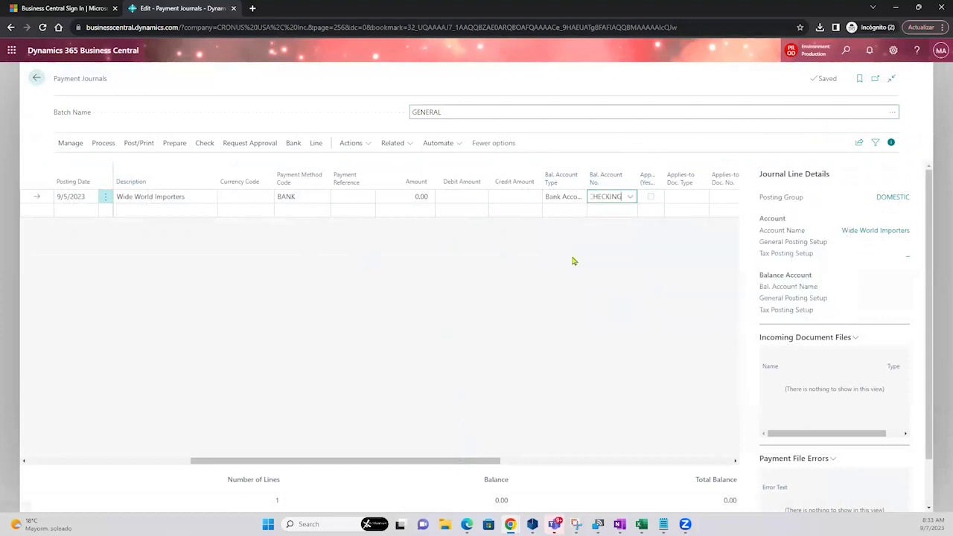
# - Try applying the Wide World Importers payment to invoice 108224 by setting its applies-to ID, and cancel the application
pyautogui.moveTo(487, 465); pyautogui.dragTo(97, 128)
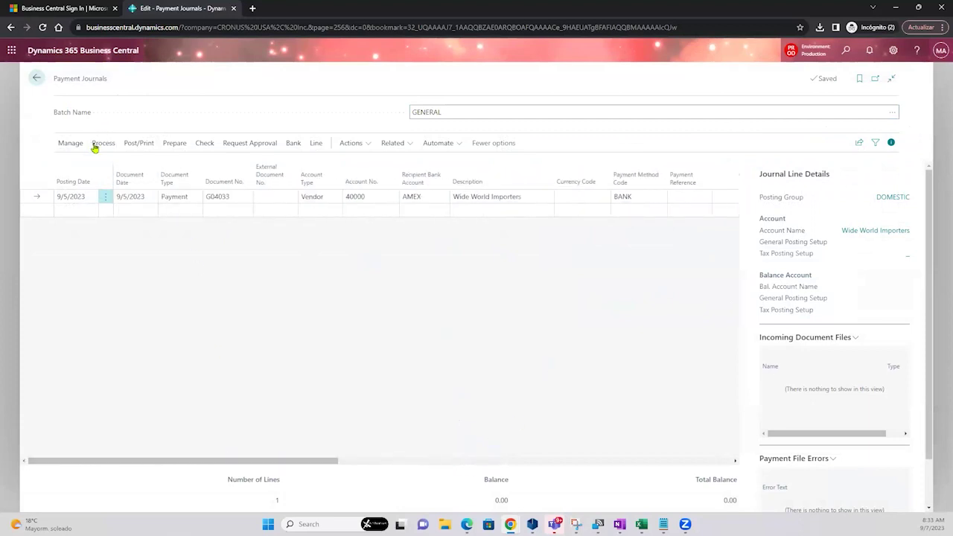
pyautogui.click(175, 143)
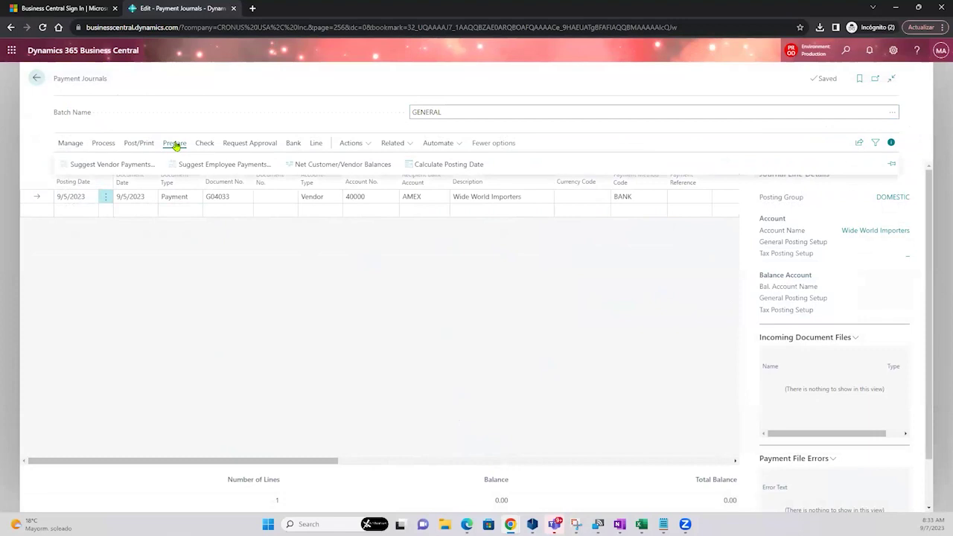
pyautogui.click(105, 145)
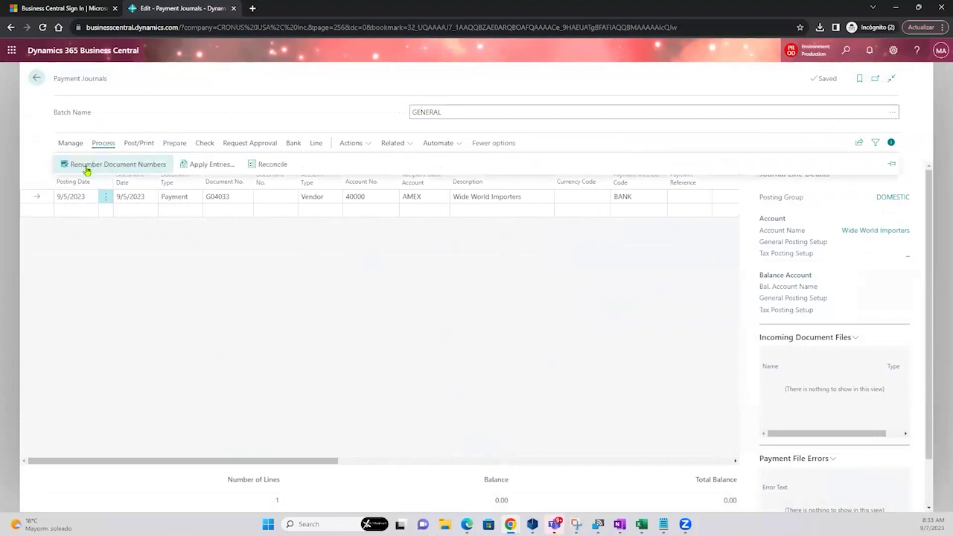
pyautogui.click(209, 165)
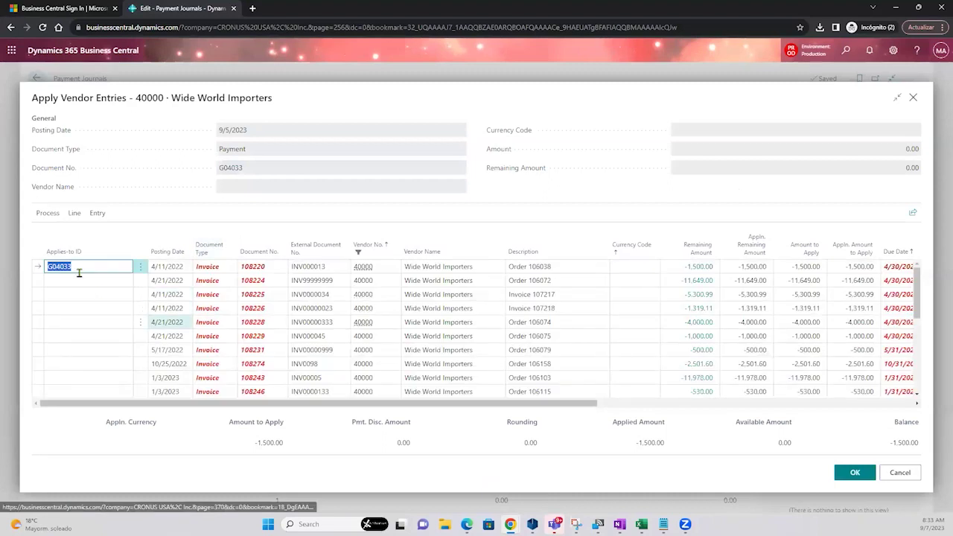
pyautogui.click(82, 268)
pyautogui.moveTo(84, 267); pyautogui.dragTo(45, 266)
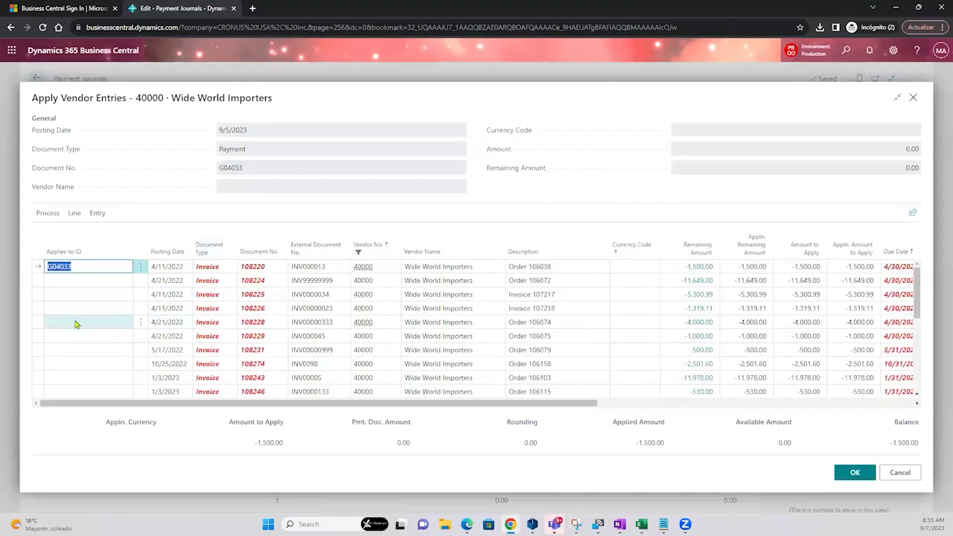
pyautogui.click(75, 280)
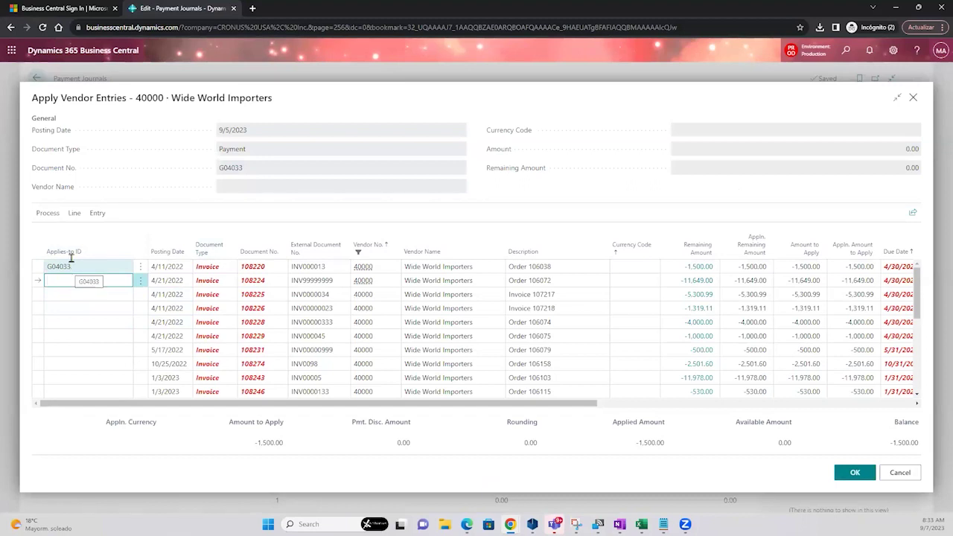
pyautogui.click(48, 213)
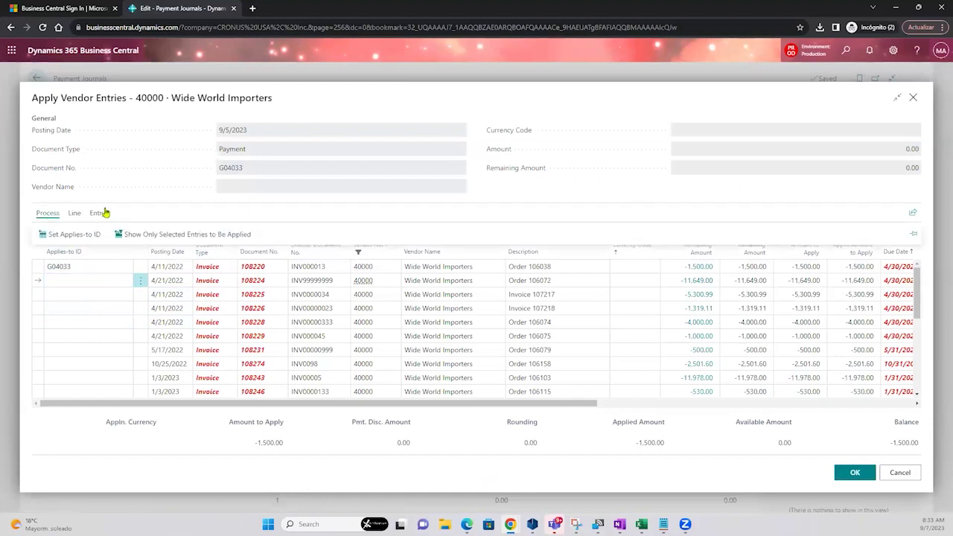
pyautogui.click(66, 235)
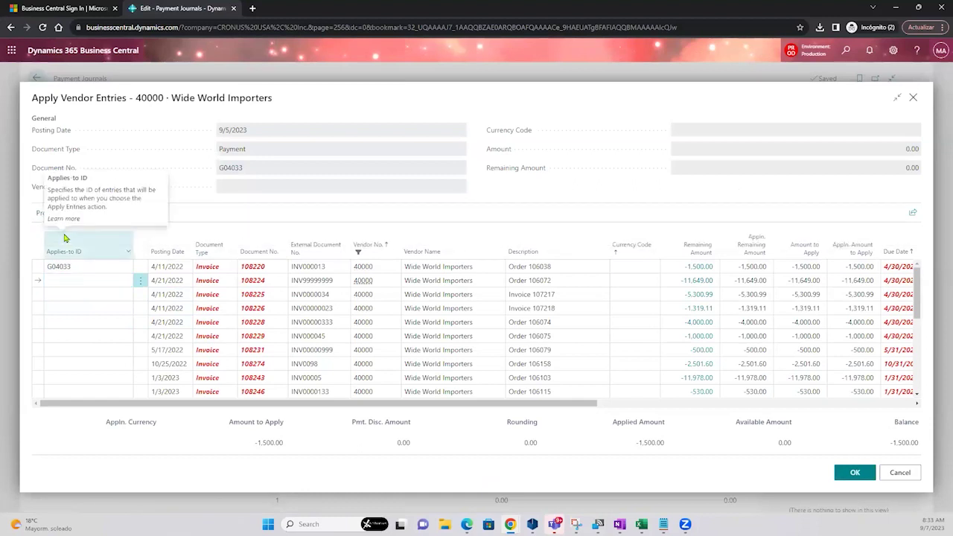
pyautogui.click(75, 278)
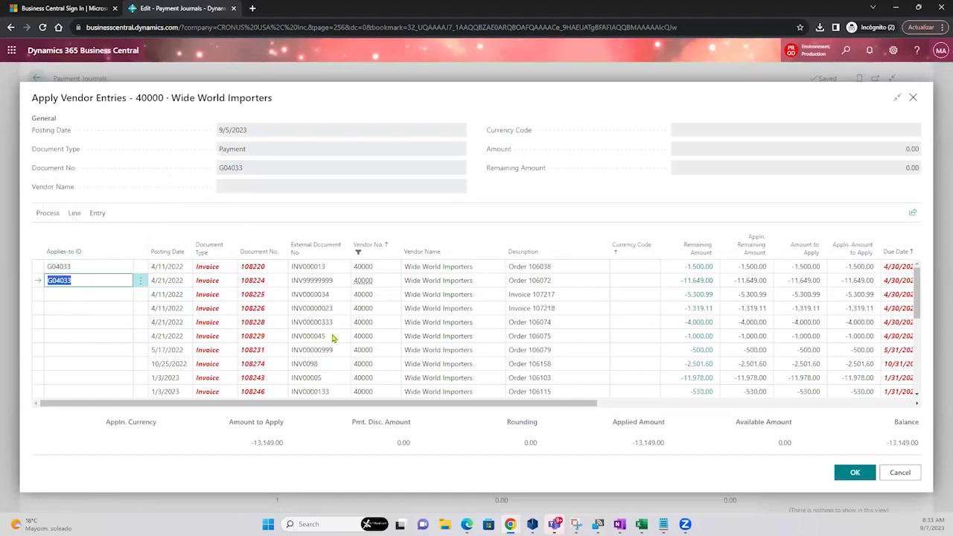
pyautogui.click(900, 474)
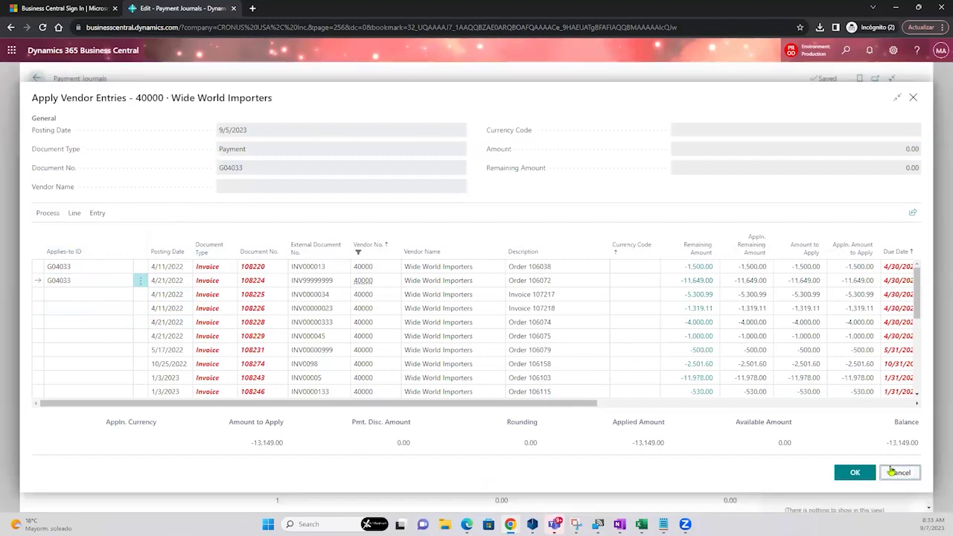
pyautogui.click(238, 196)
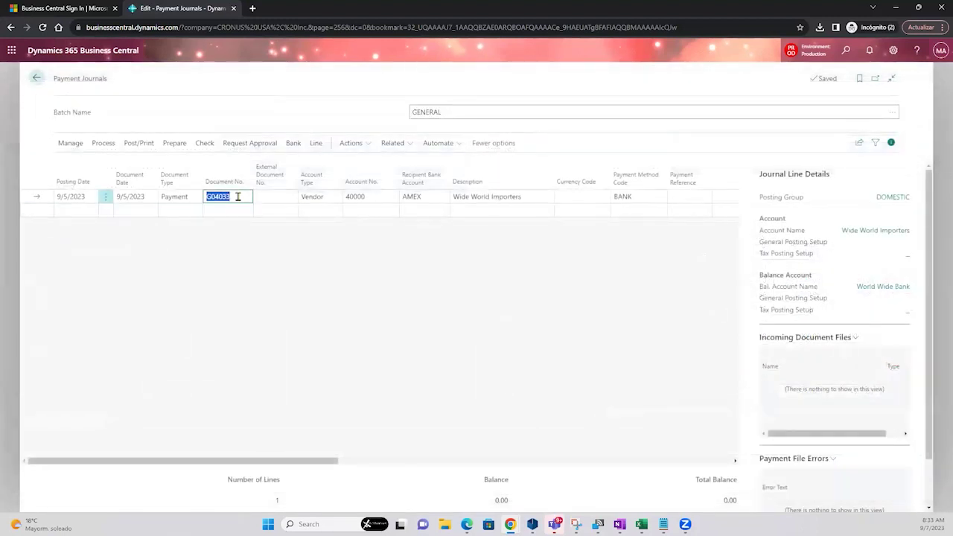
pyautogui.click(172, 144)
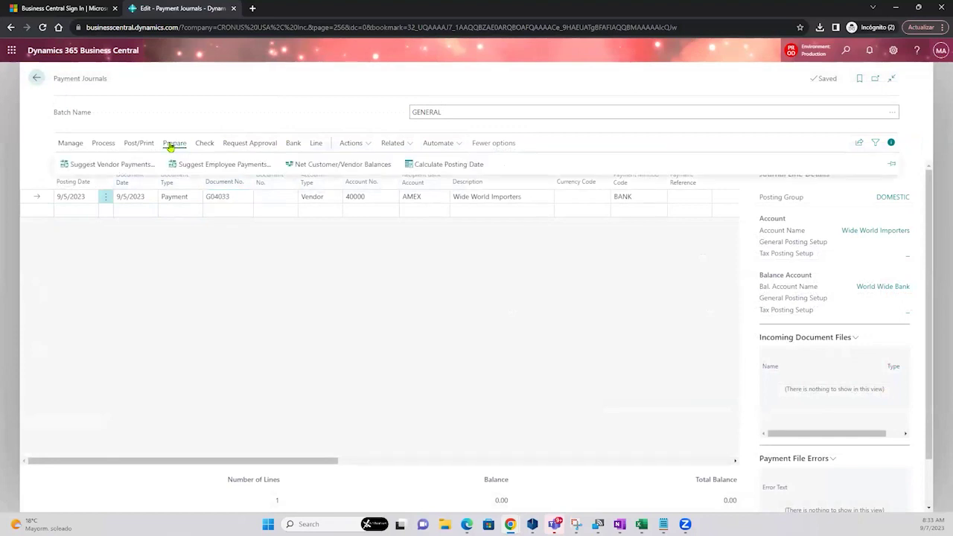
pyautogui.click(69, 143)
pyautogui.click(109, 145)
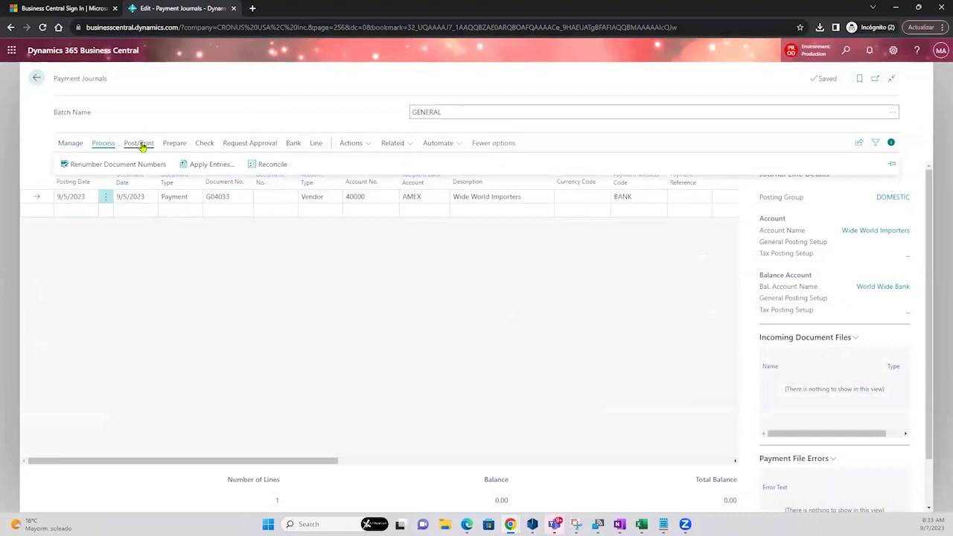
pyautogui.click(142, 145)
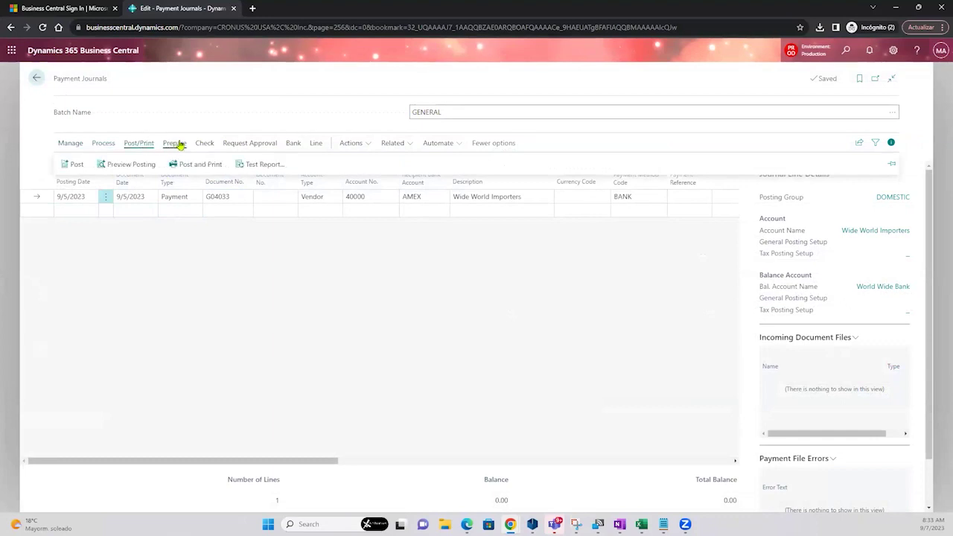
pyautogui.click(175, 144)
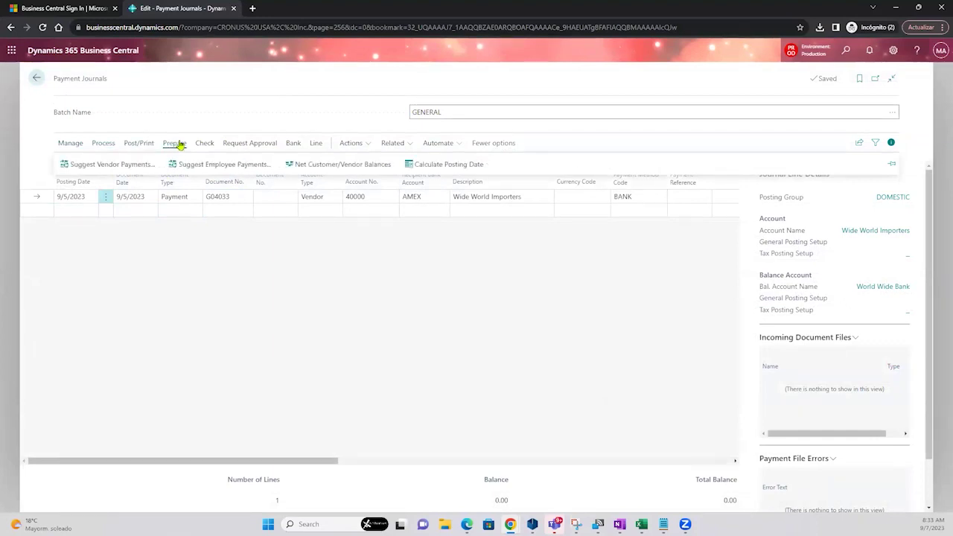
pyautogui.click(203, 145)
pyautogui.click(232, 145)
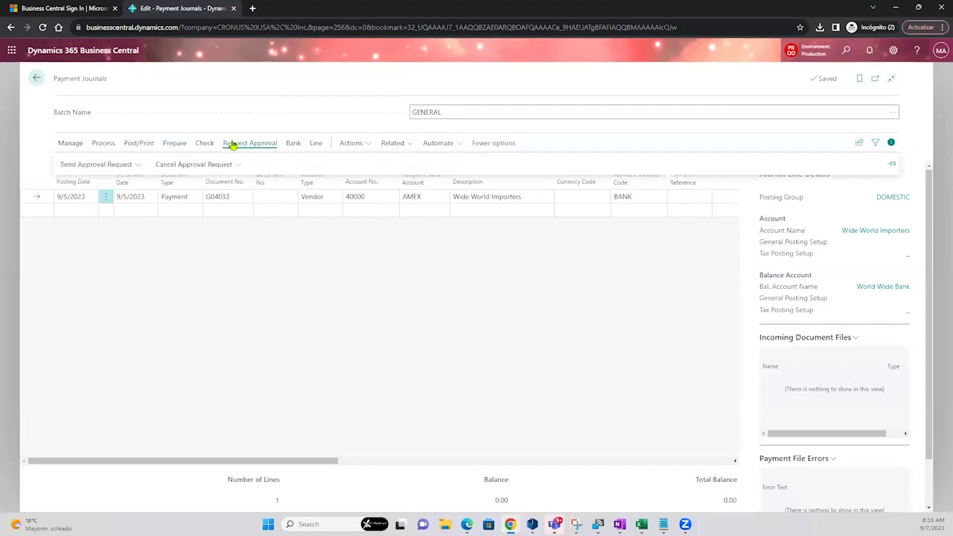
# - Try to export the Wide World Importers payment from the GENERAL batch to a bank payment file
pyautogui.click(293, 147)
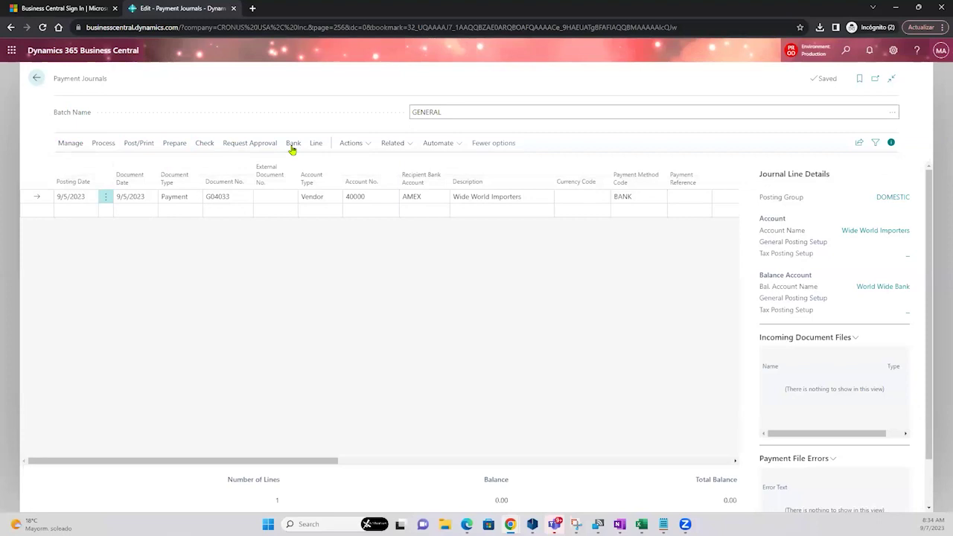
pyautogui.click(77, 164)
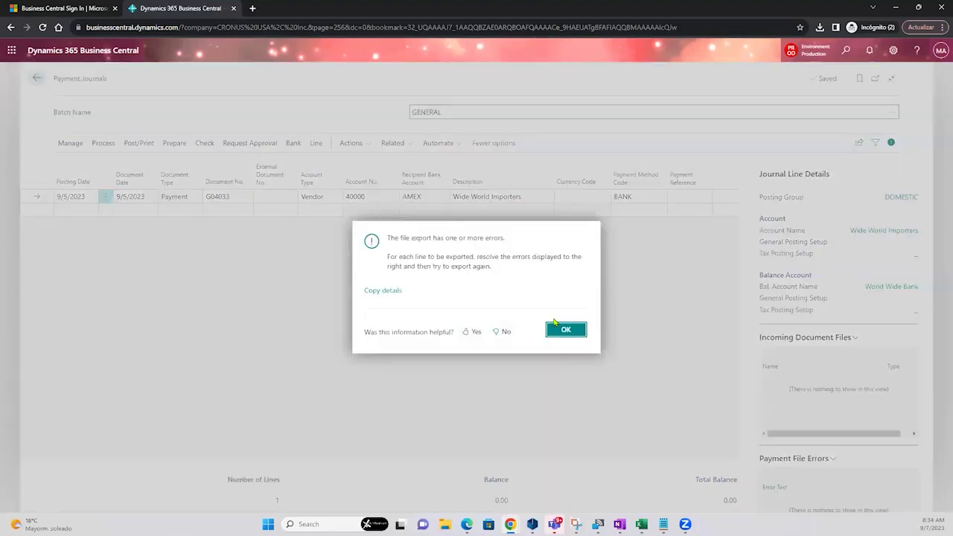
pyautogui.click(576, 330)
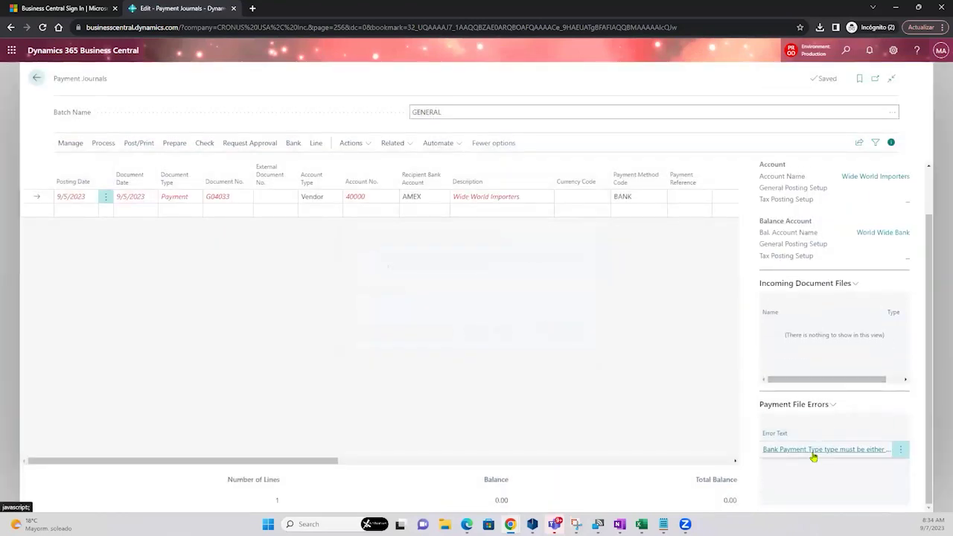
# - Set the Wide World Importers payment line's bank payment type to Electronic Payment
pyautogui.moveTo(278, 462); pyautogui.dragTo(445, 463)
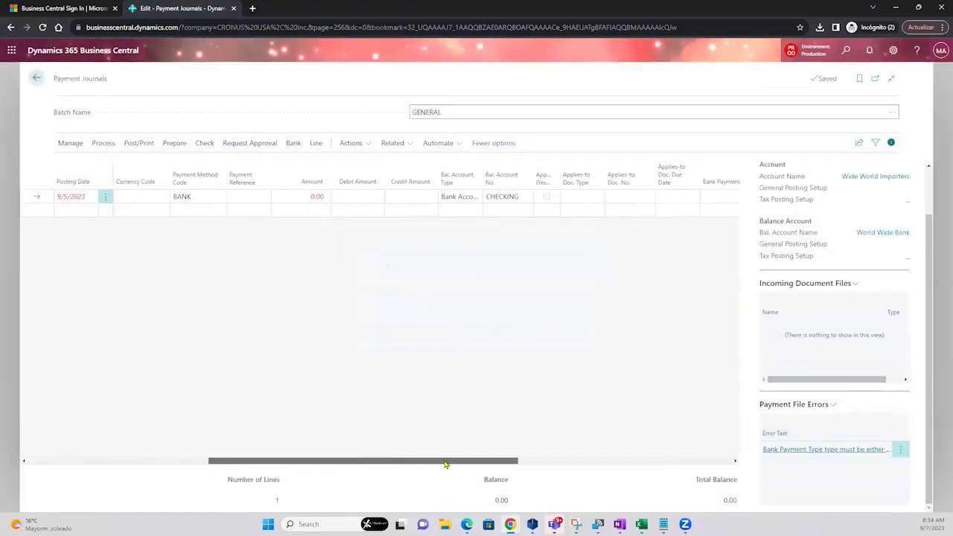
pyautogui.click(722, 201)
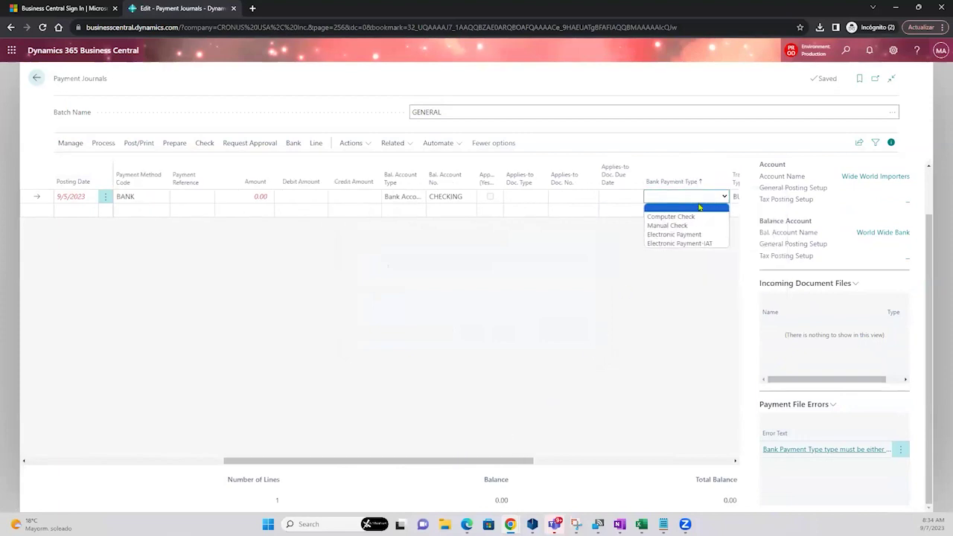
pyautogui.click(664, 235)
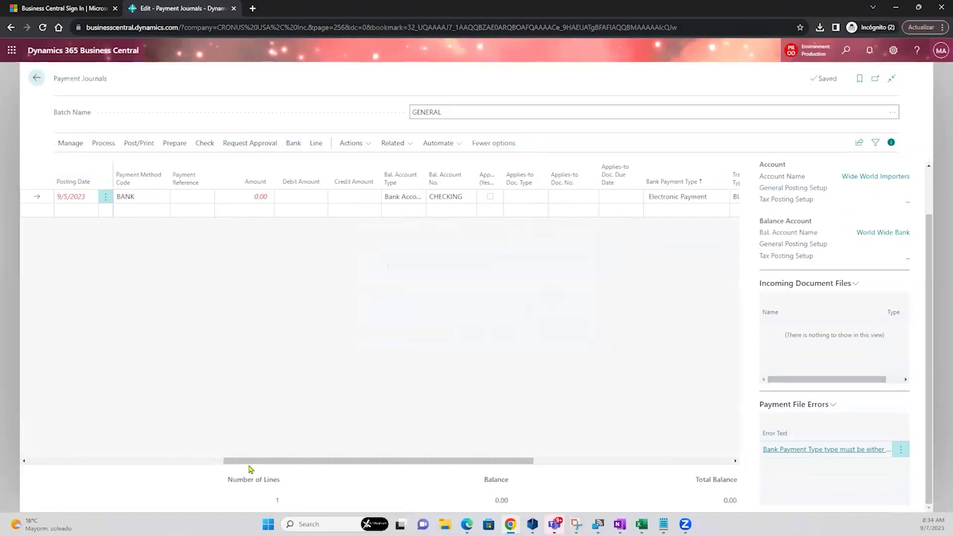
pyautogui.click(98, 142)
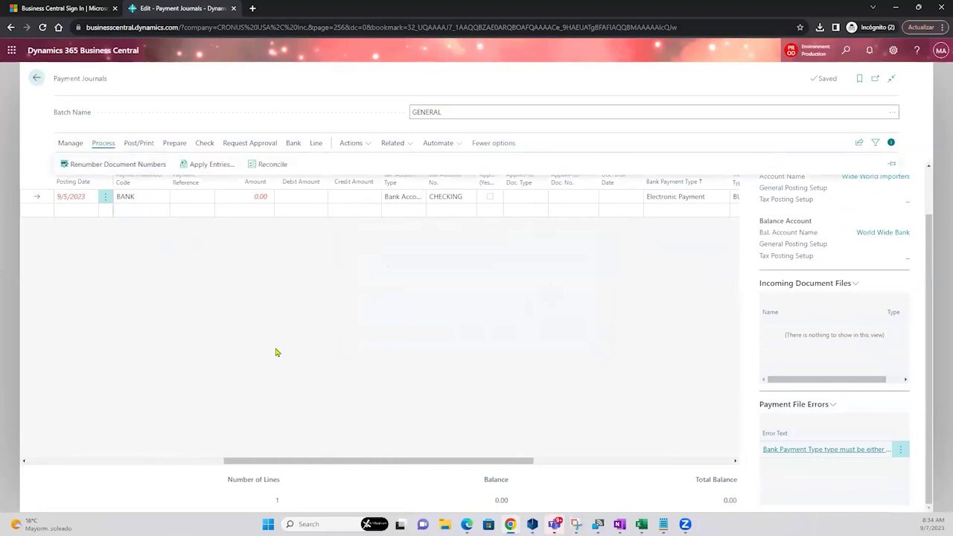
pyautogui.click(392, 144)
pyautogui.click(360, 147)
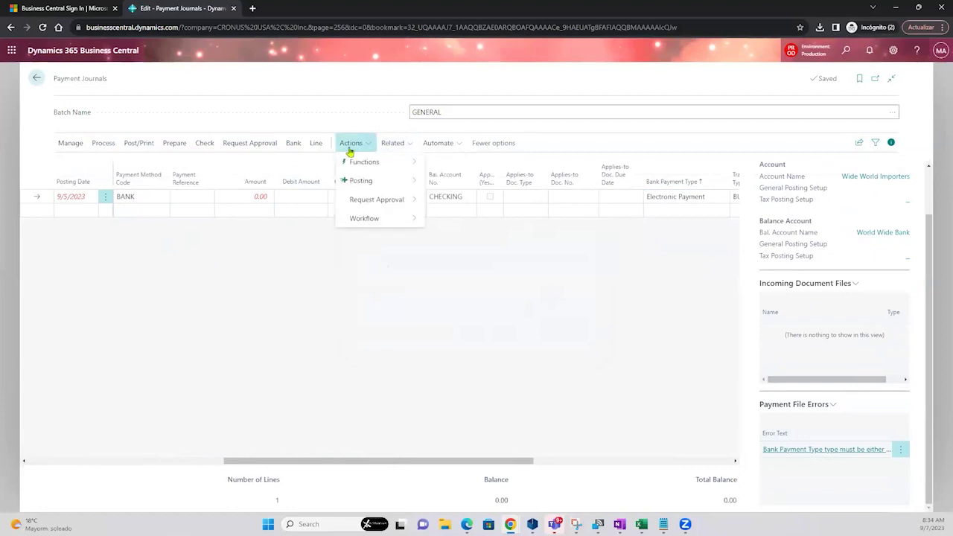
pyautogui.click(316, 144)
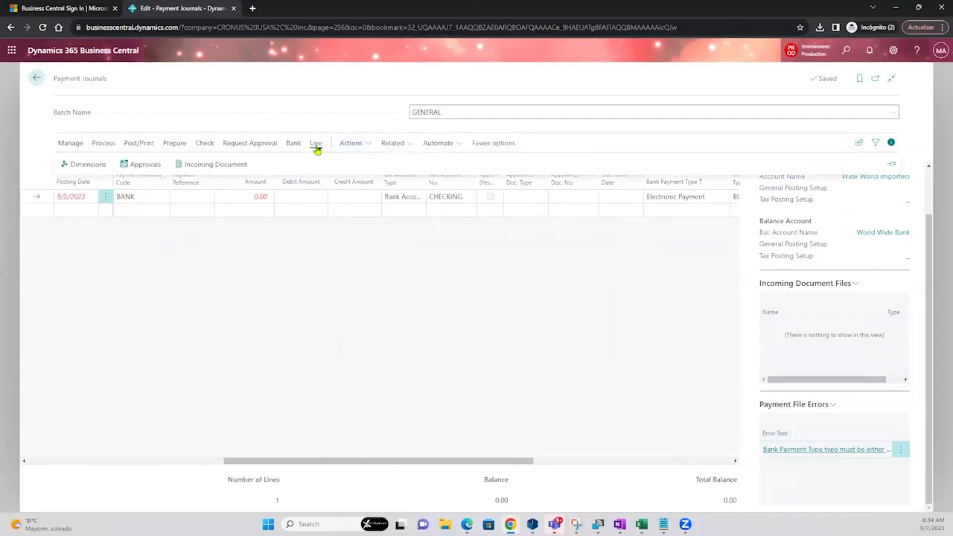
pyautogui.click(274, 146)
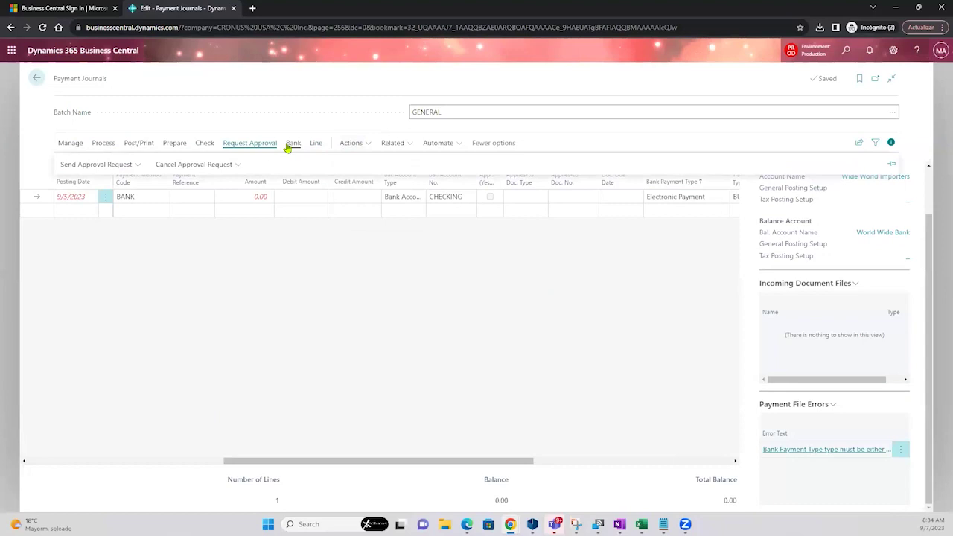
pyautogui.click(260, 144)
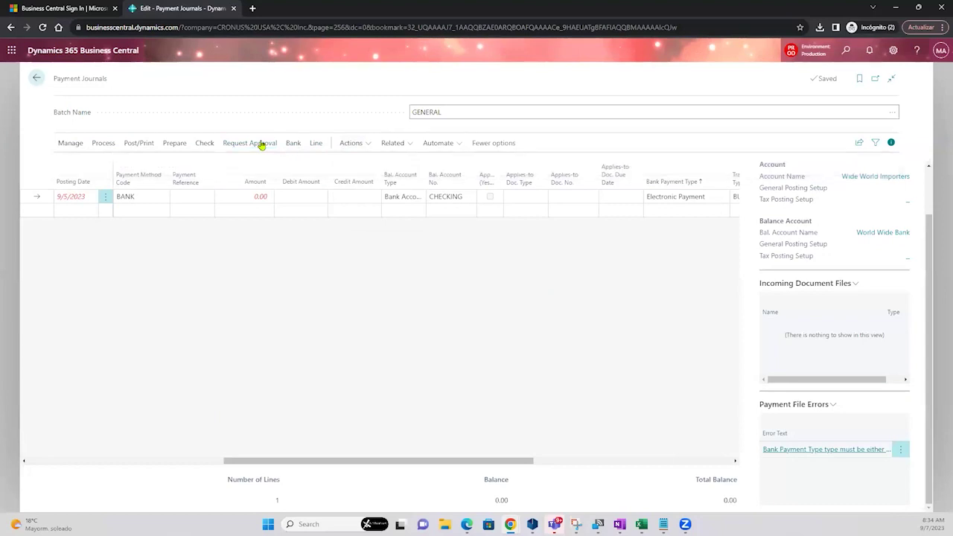
pyautogui.click(365, 144)
pyautogui.click(392, 143)
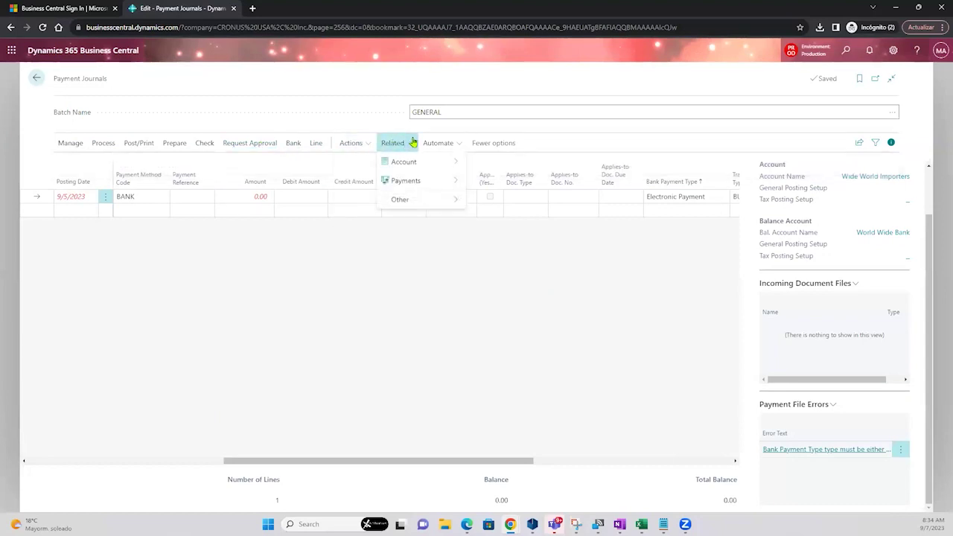
pyautogui.click(466, 307)
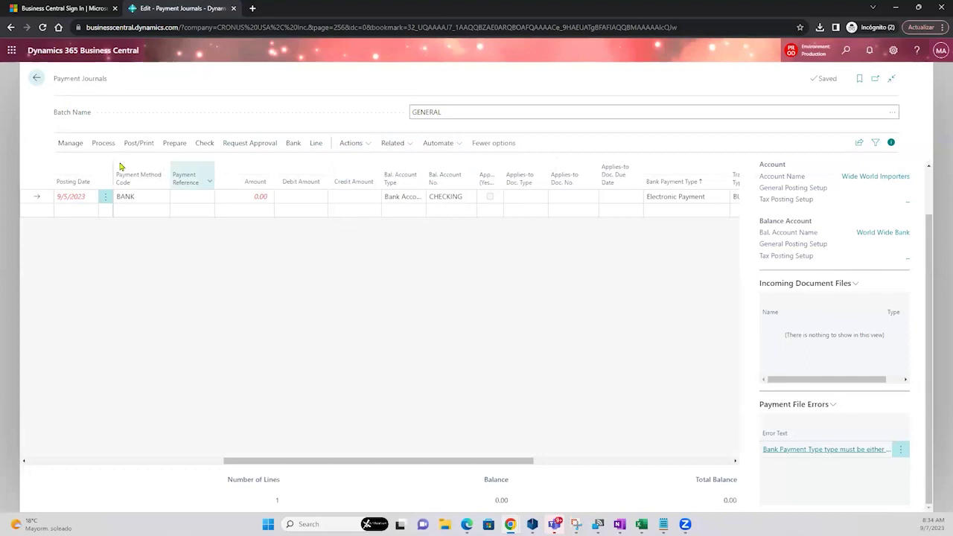
# - Try to export the Wide World Importers electronic payment from the GENERAL batch
pyautogui.click(175, 143)
pyautogui.click(292, 142)
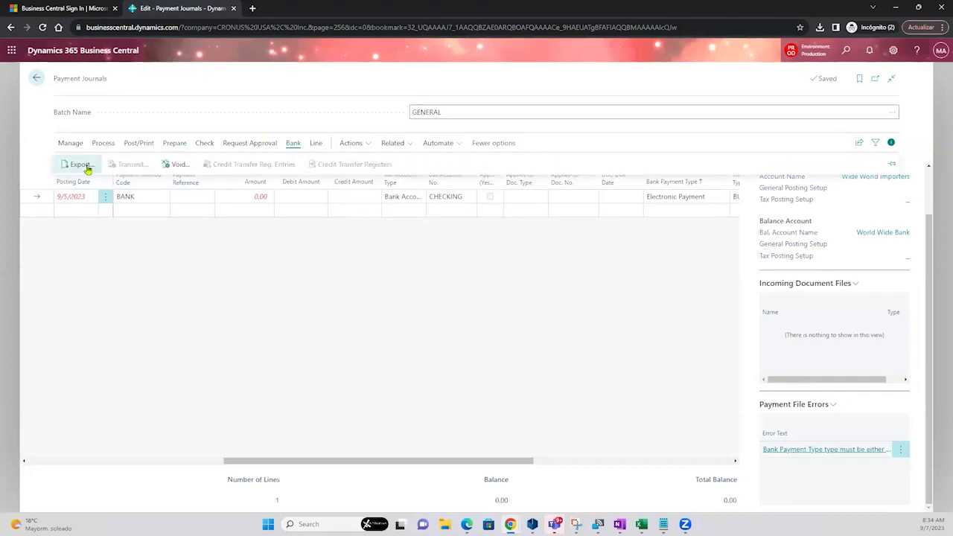
pyautogui.click(82, 165)
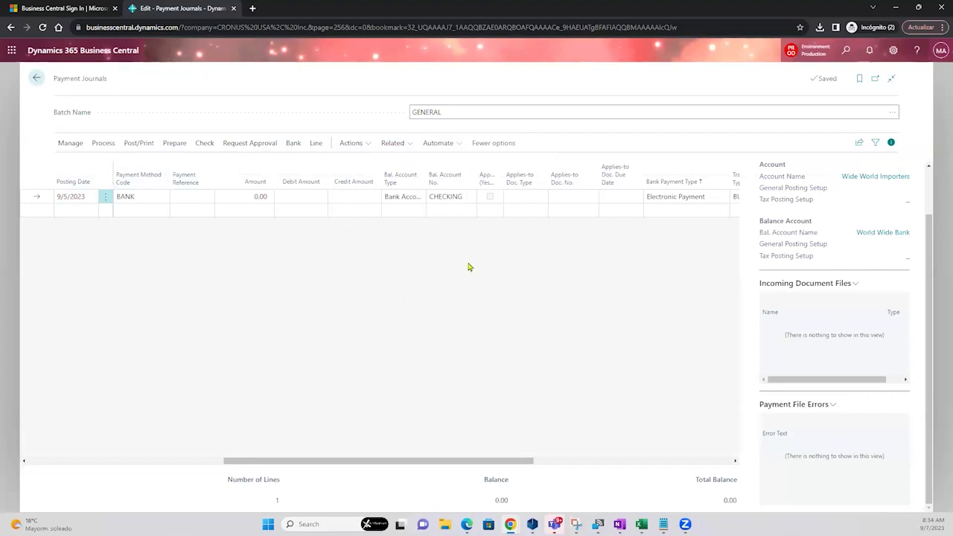
pyautogui.click(102, 142)
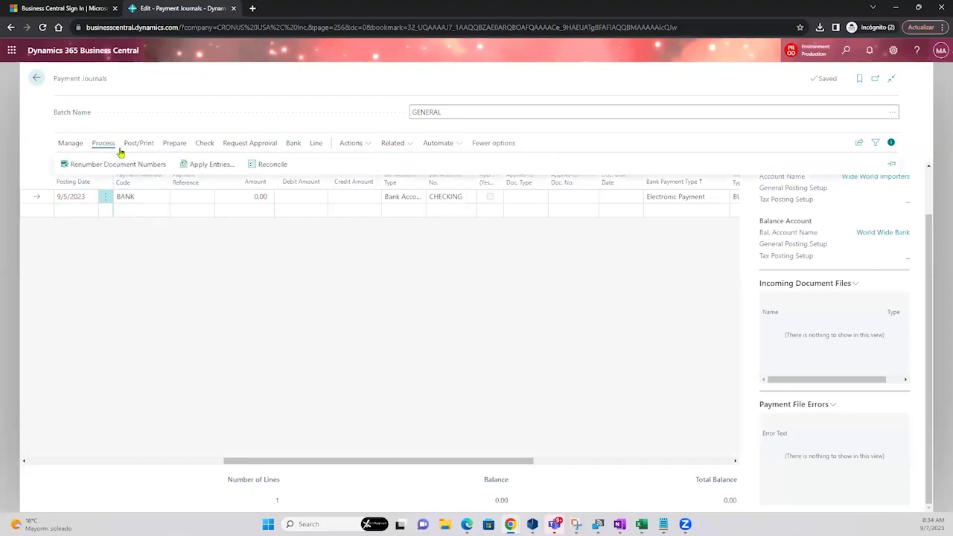
pyautogui.click(139, 143)
pyautogui.click(172, 142)
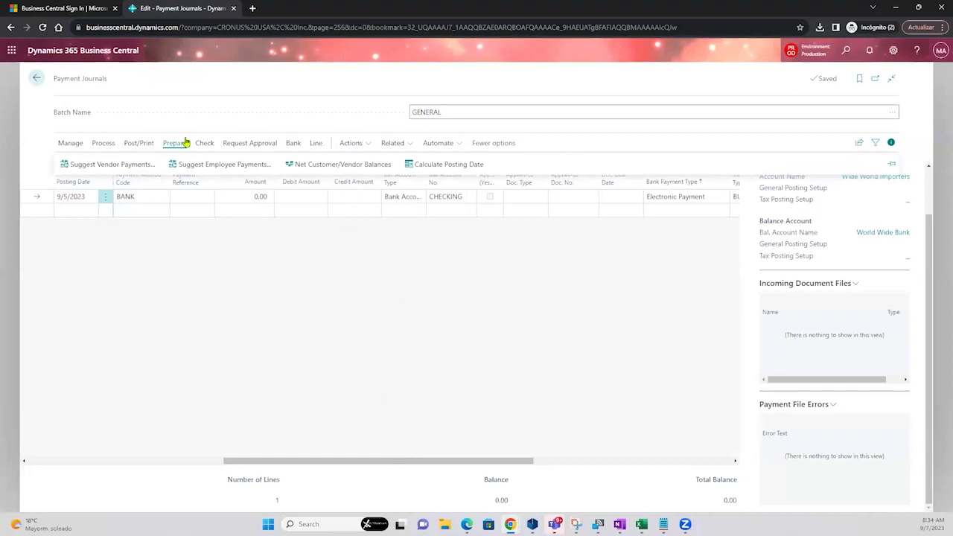
pyautogui.click(209, 143)
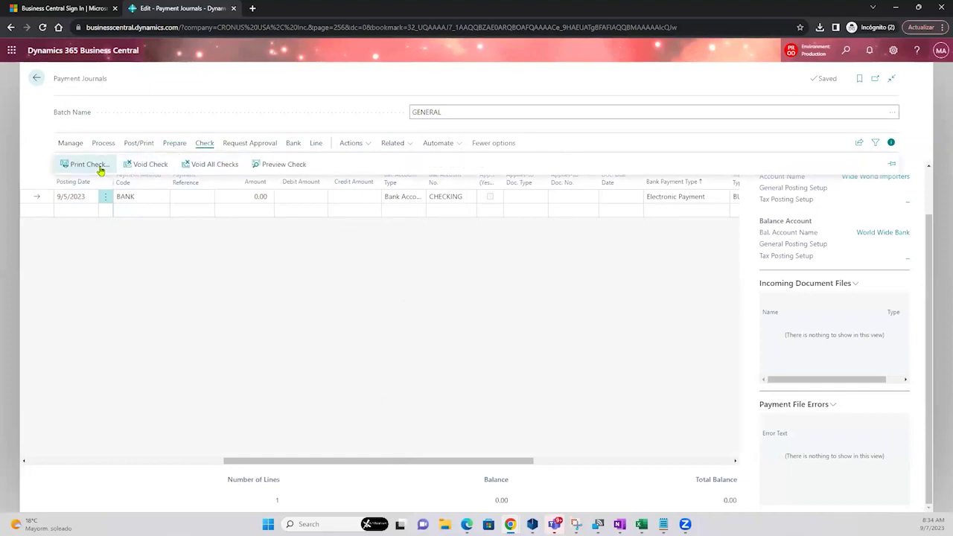
pyautogui.click(176, 145)
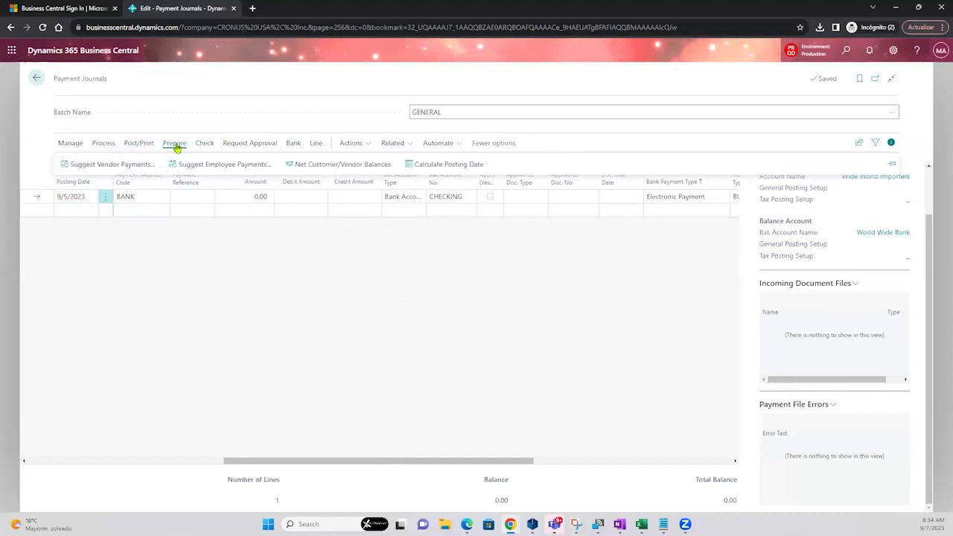
pyautogui.click(296, 143)
pyautogui.click(82, 164)
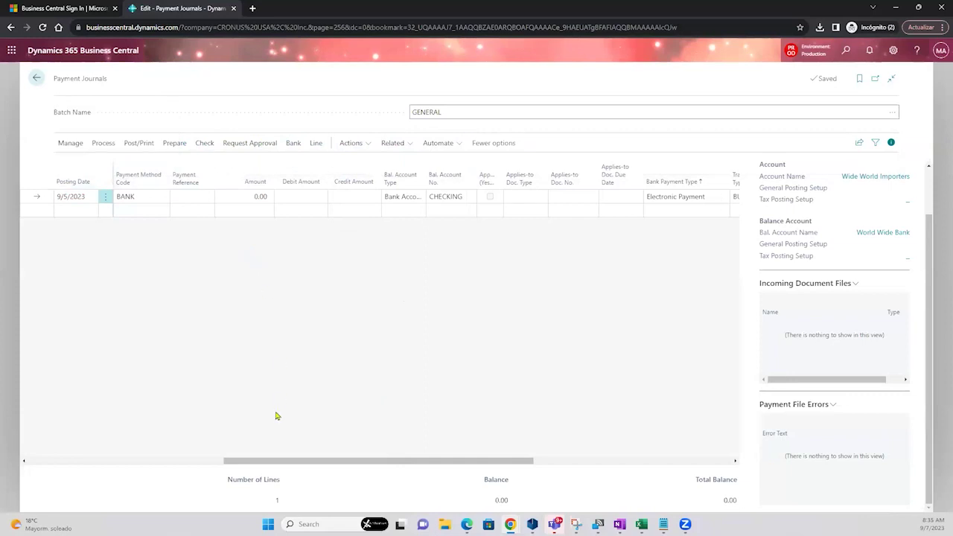
# - Try to post the Wide World Importers payment line in the GENERAL batch and return to the journal
pyautogui.moveTo(270, 466); pyautogui.dragTo(5, 430)
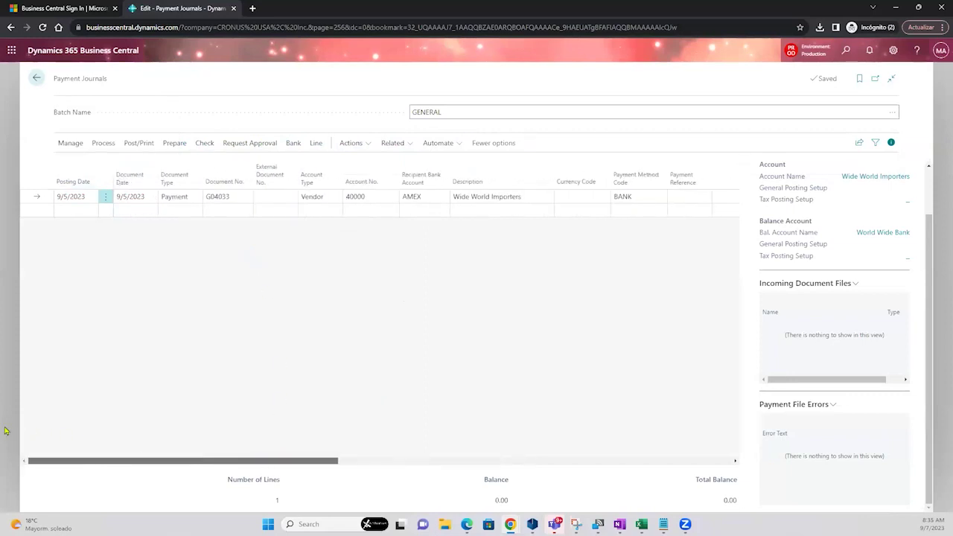
pyautogui.click(176, 198)
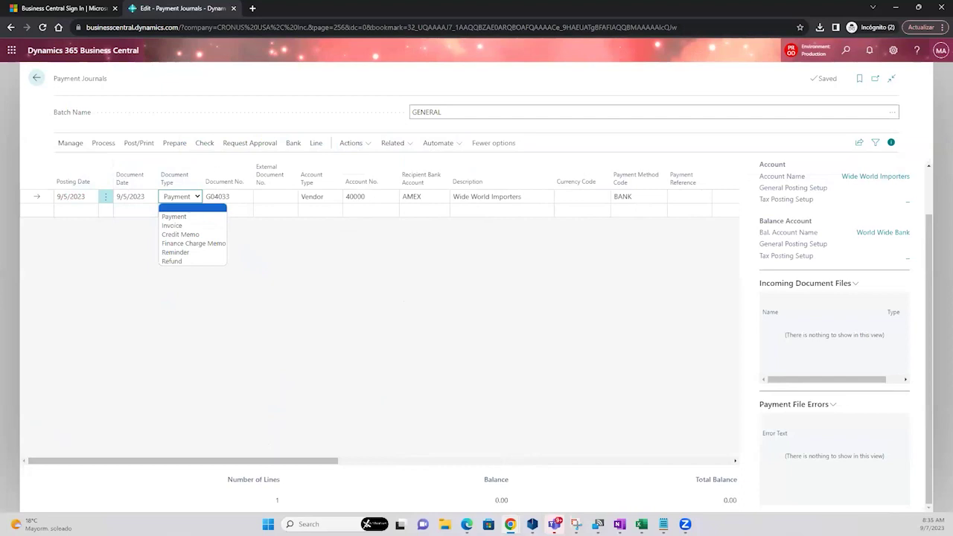
pyautogui.press('Escape')
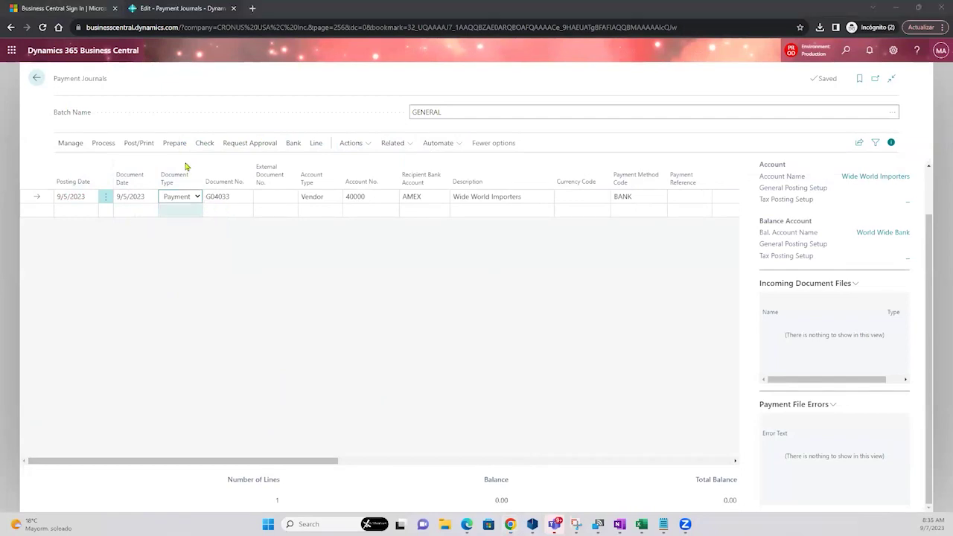
pyautogui.click(141, 149)
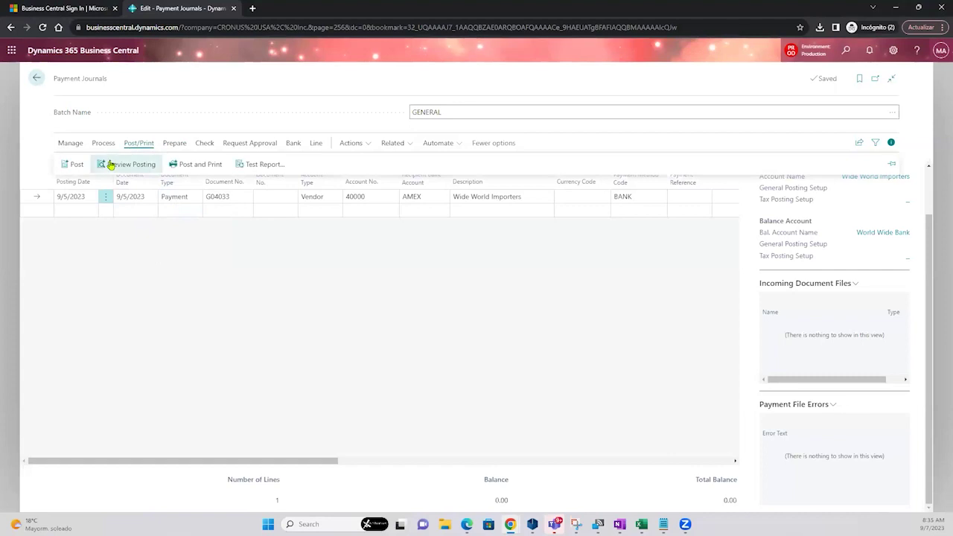
pyautogui.click(77, 164)
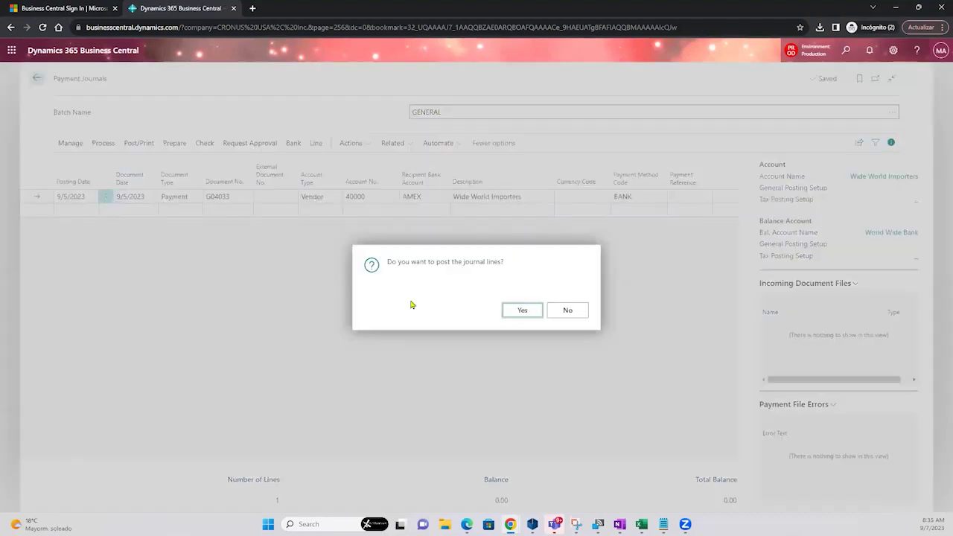
pyautogui.click(521, 311)
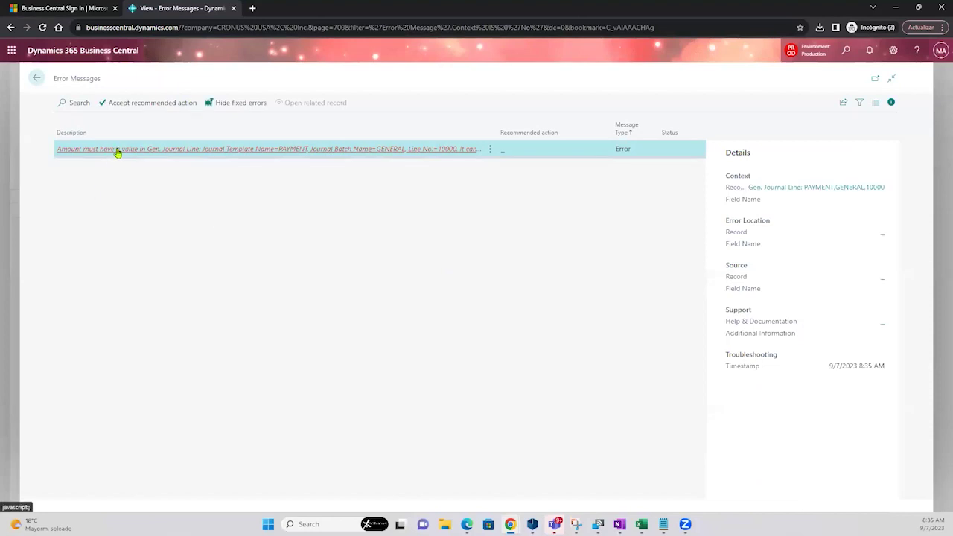
pyautogui.click(36, 78)
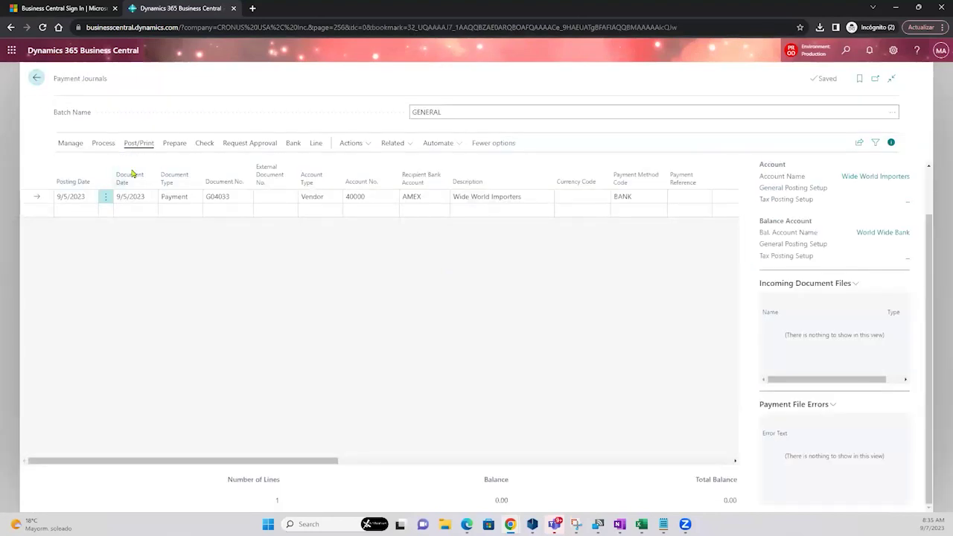
# - Set the Wide World Importers payment line's document number to G04034
pyautogui.click(235, 197)
pyautogui.click(241, 196)
pyautogui.write('+')
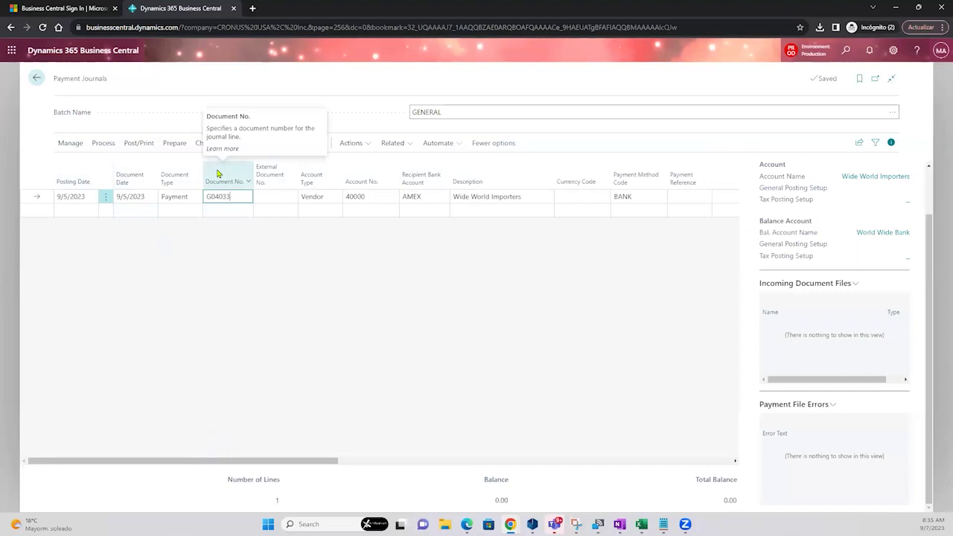
pyautogui.click(196, 235)
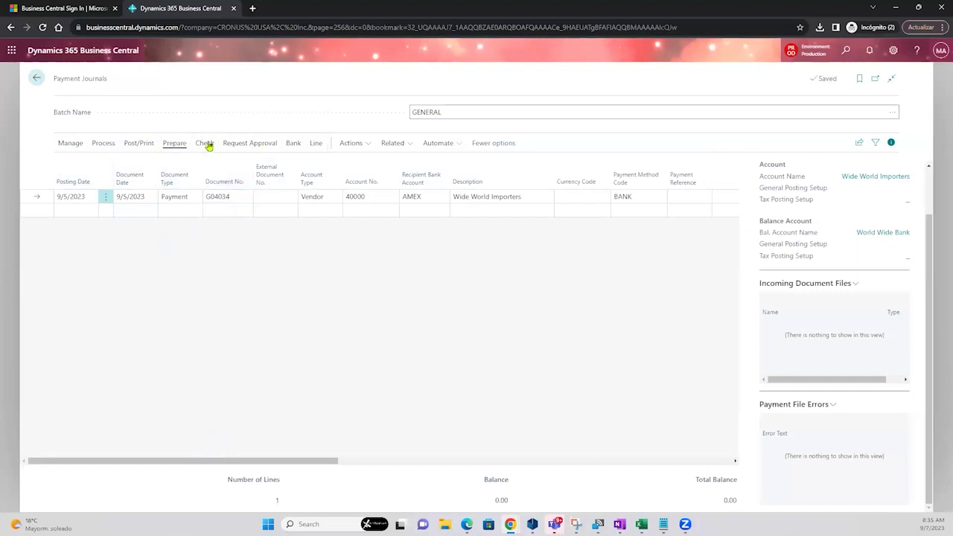
# - Apply the Wide World Importers payment to invoice 108224, replacing its applies-to ID with G04034, and accept the application
pyautogui.click(100, 144)
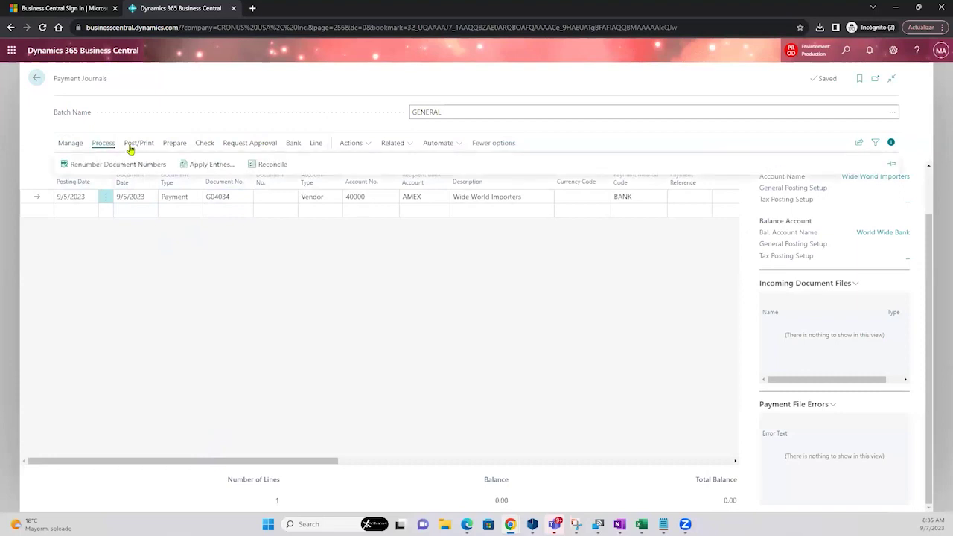
pyautogui.click(192, 161)
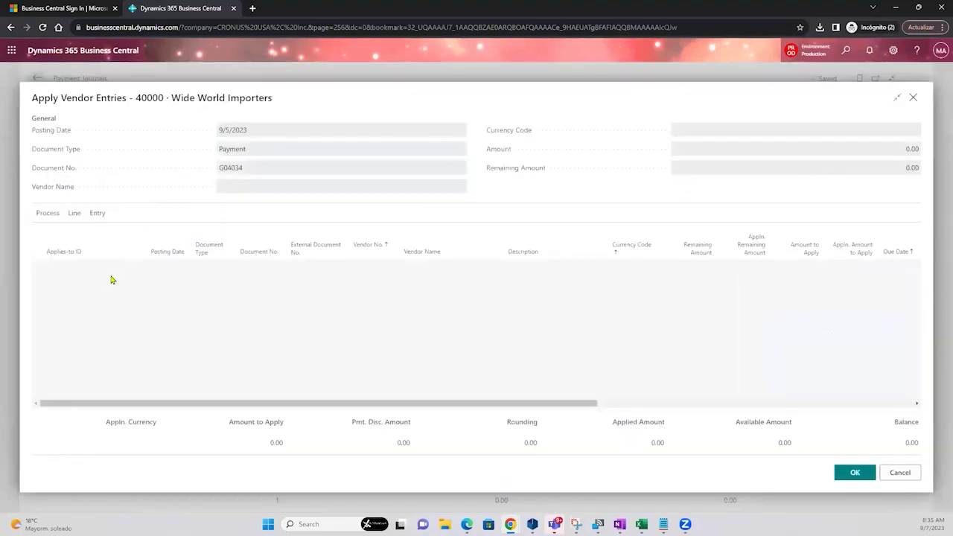
pyautogui.click(89, 279)
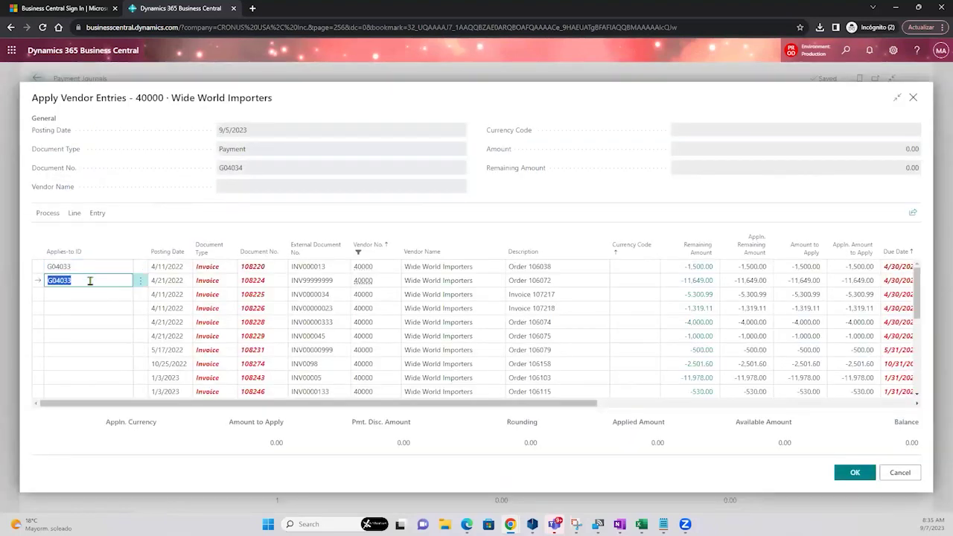
pyautogui.press('Delete')
pyautogui.click(35, 214)
pyautogui.click(69, 235)
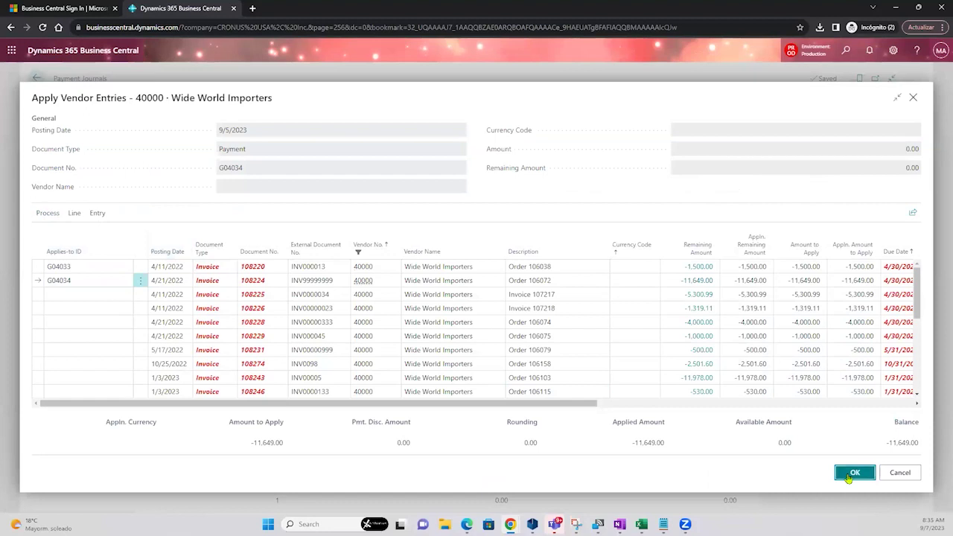
pyautogui.click(848, 475)
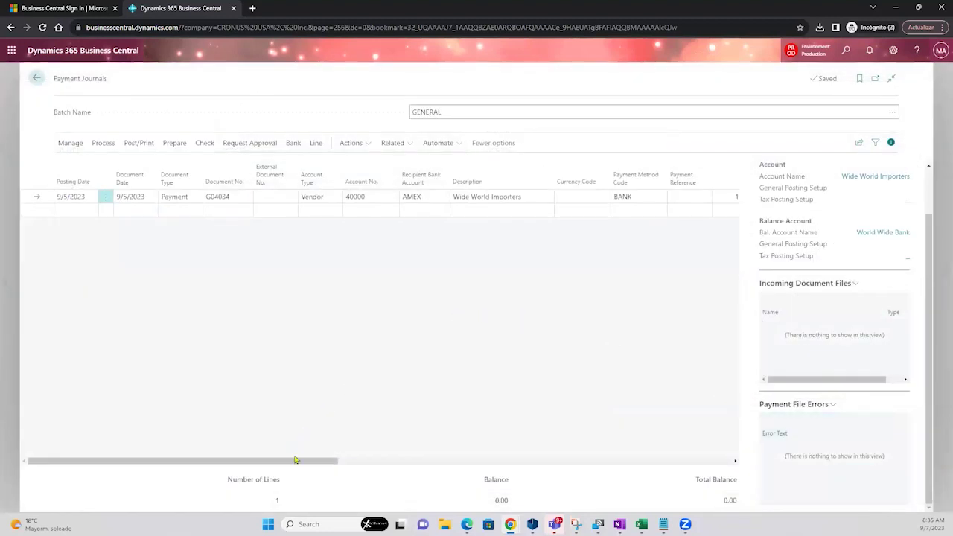
# - Export the Wide World Importers electronic payment from the CHECKING account and save "Remittance Advice for Wide World Importers (1)" to the Desktop
pyautogui.moveTo(337, 462); pyautogui.dragTo(399, 462)
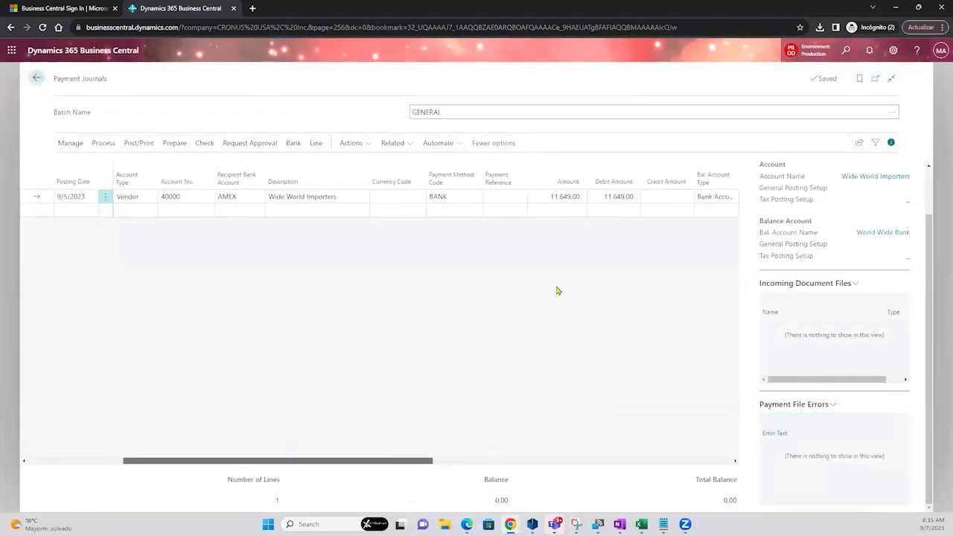
pyautogui.click(558, 200)
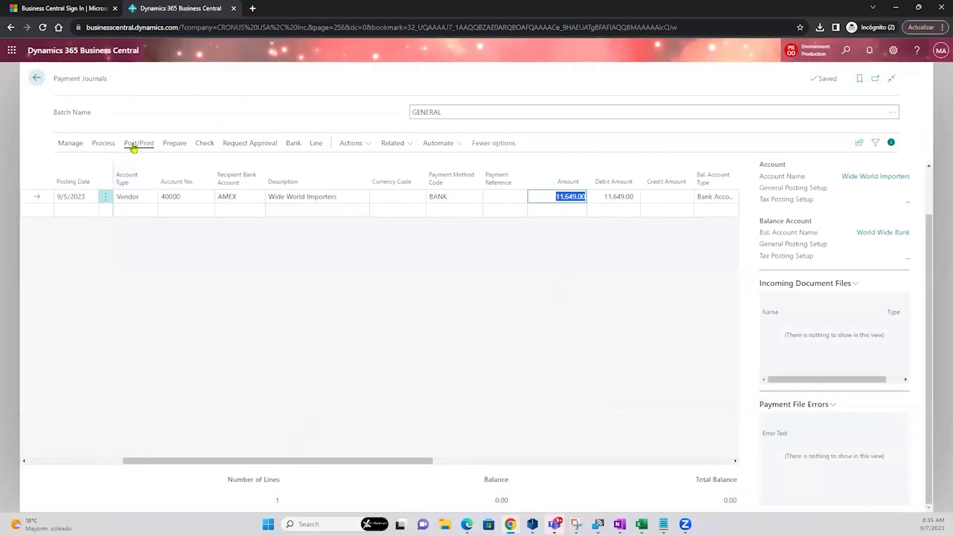
pyautogui.click(291, 145)
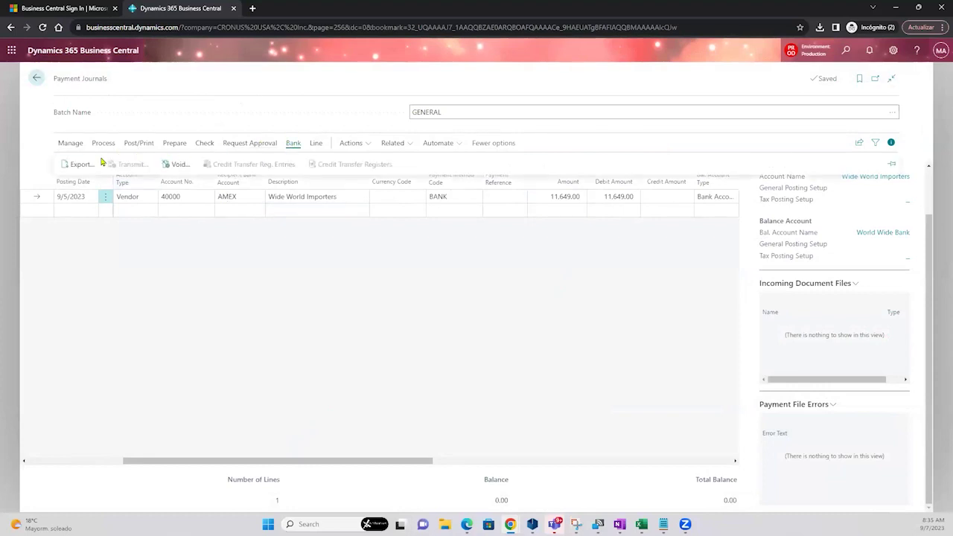
pyautogui.click(81, 165)
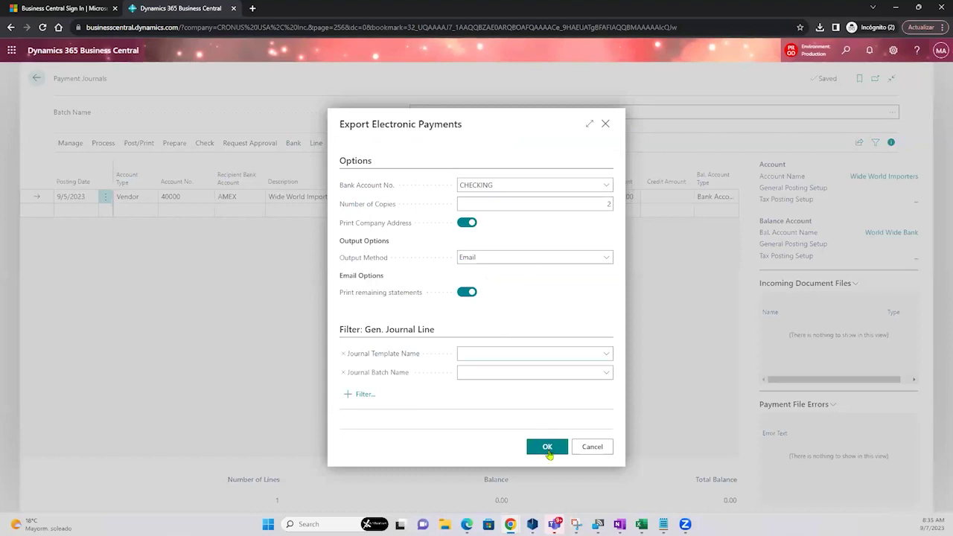
pyautogui.click(547, 447)
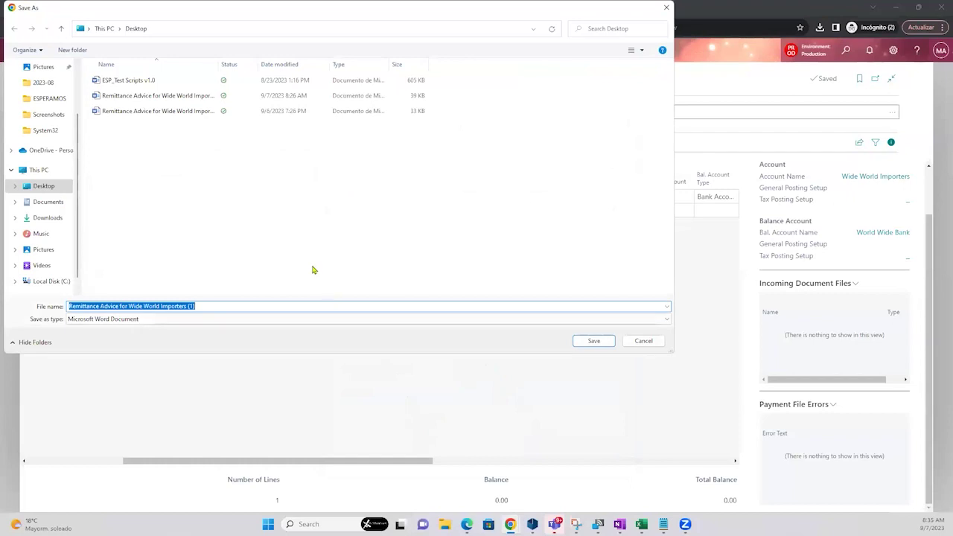
pyautogui.click(593, 342)
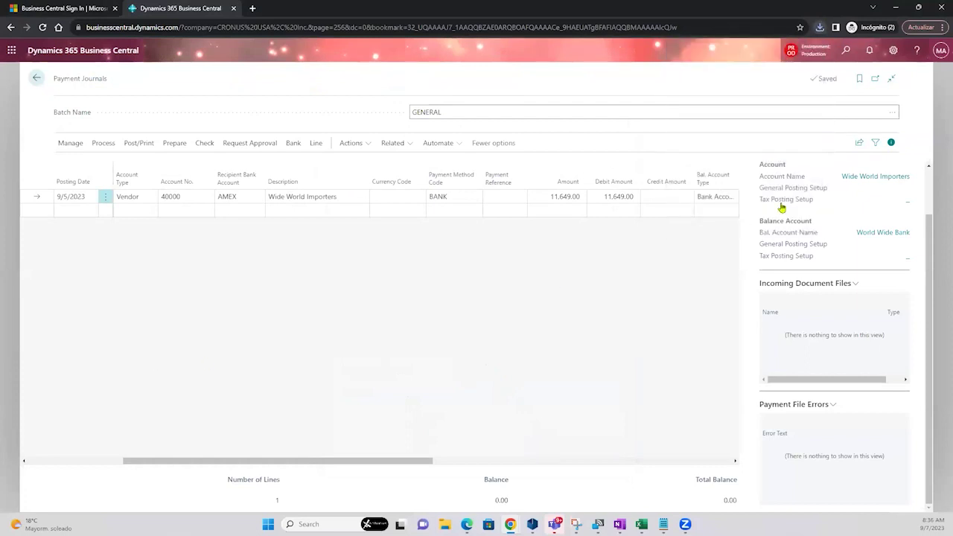
# - Find the Generate EFT Files page, check the exported payment lines for the CHECKING account, and return to the payment journal
pyautogui.click(849, 59)
pyautogui.write('eft ex')
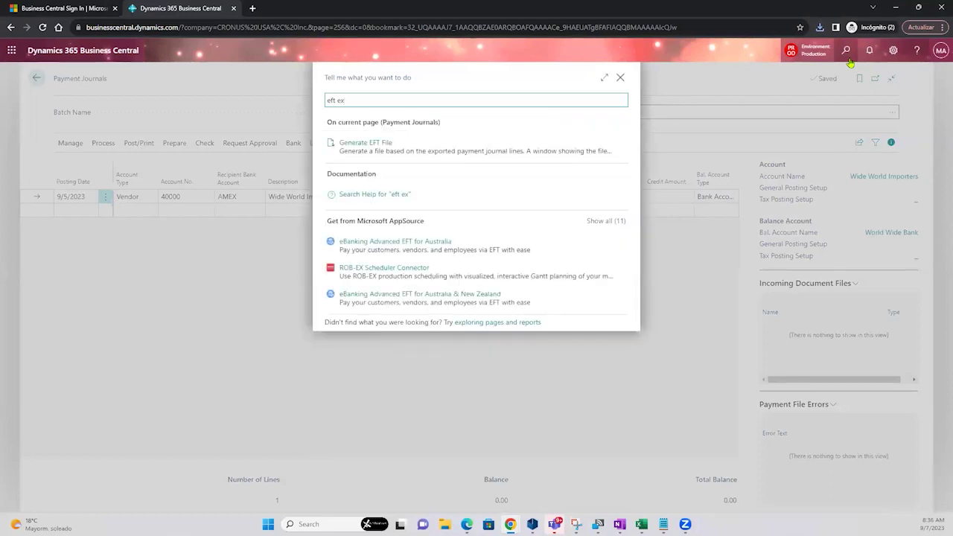
pyautogui.click(387, 142)
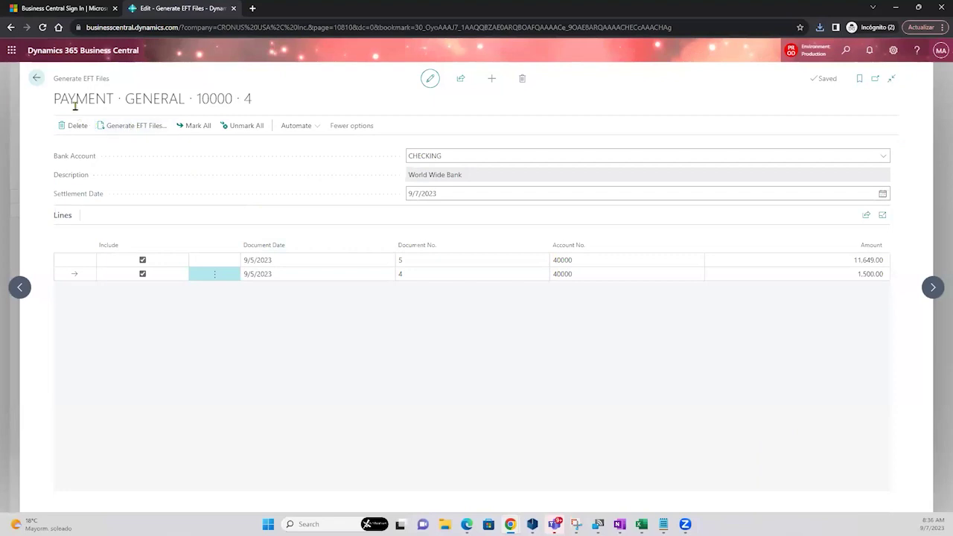
pyautogui.moveTo(54, 82); pyautogui.dragTo(129, 88)
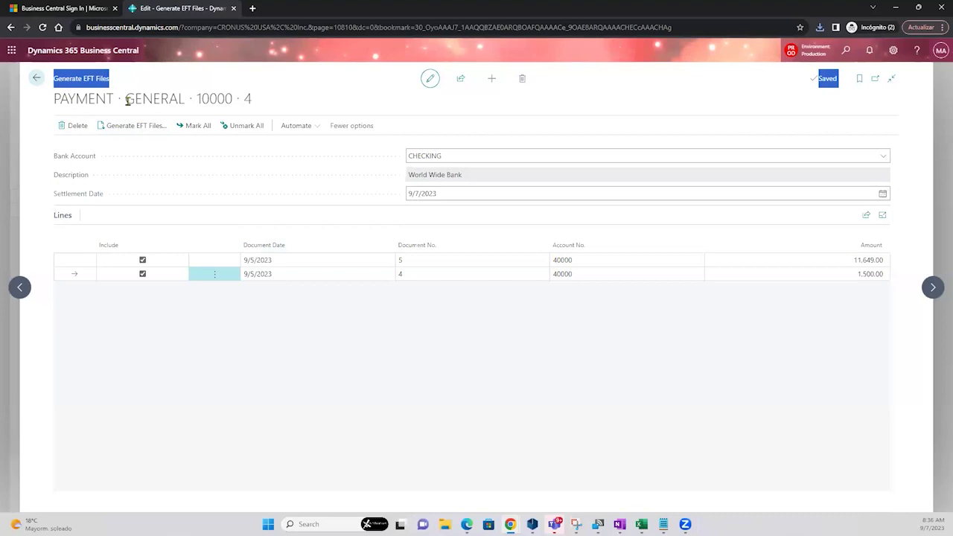
pyautogui.moveTo(124, 89); pyautogui.dragTo(54, 86)
pyautogui.click(36, 79)
# - Try to post the exported Wide World Importers payment line in the GENERAL batch and return to the journal
pyautogui.click(134, 143)
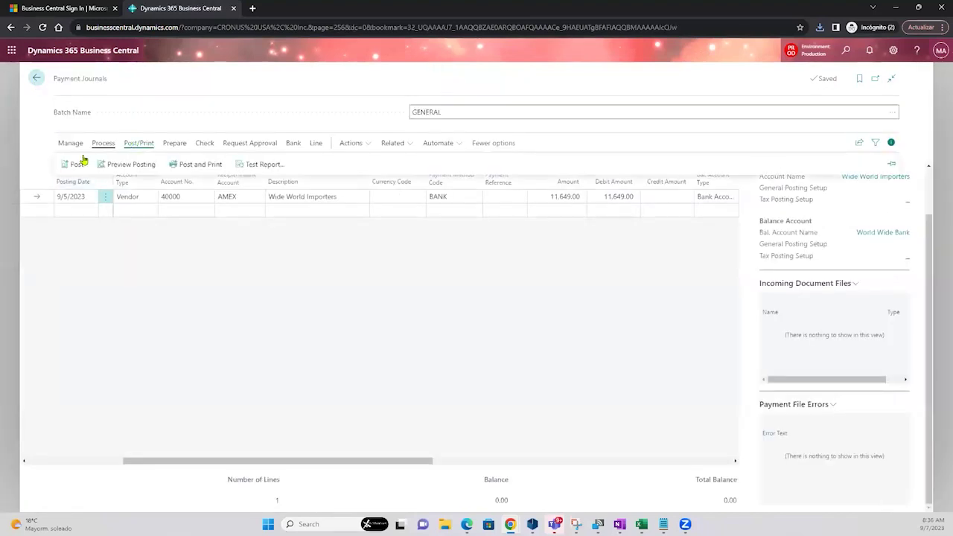
pyautogui.click(74, 167)
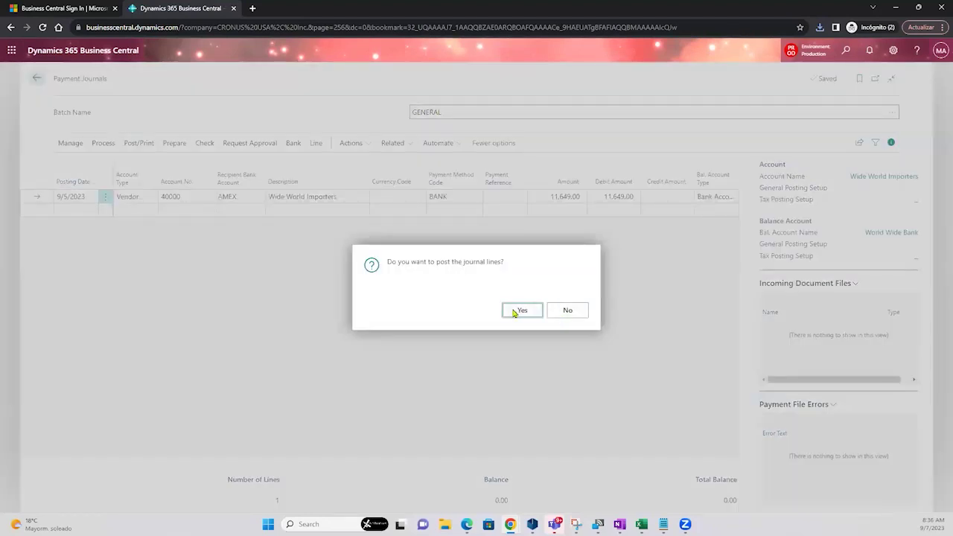
pyautogui.click(513, 312)
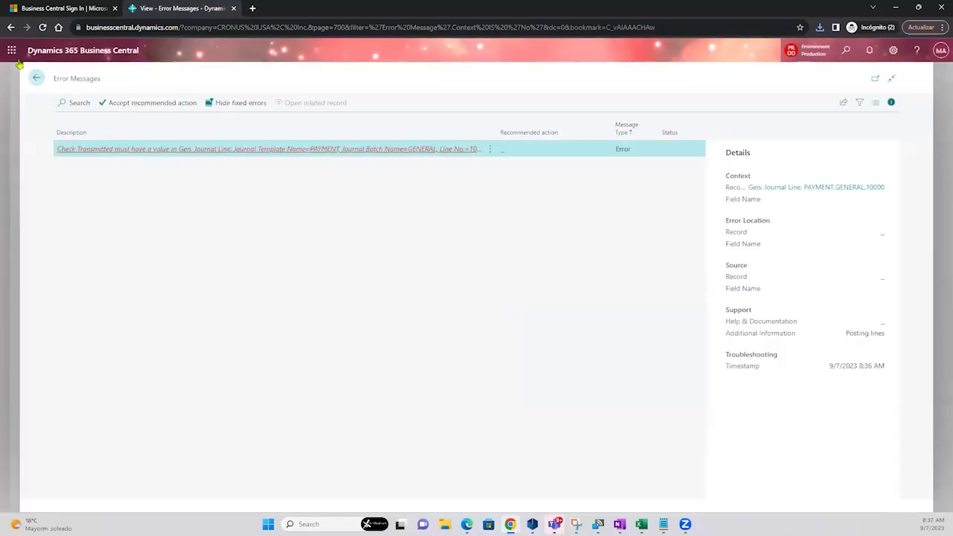
pyautogui.click(37, 78)
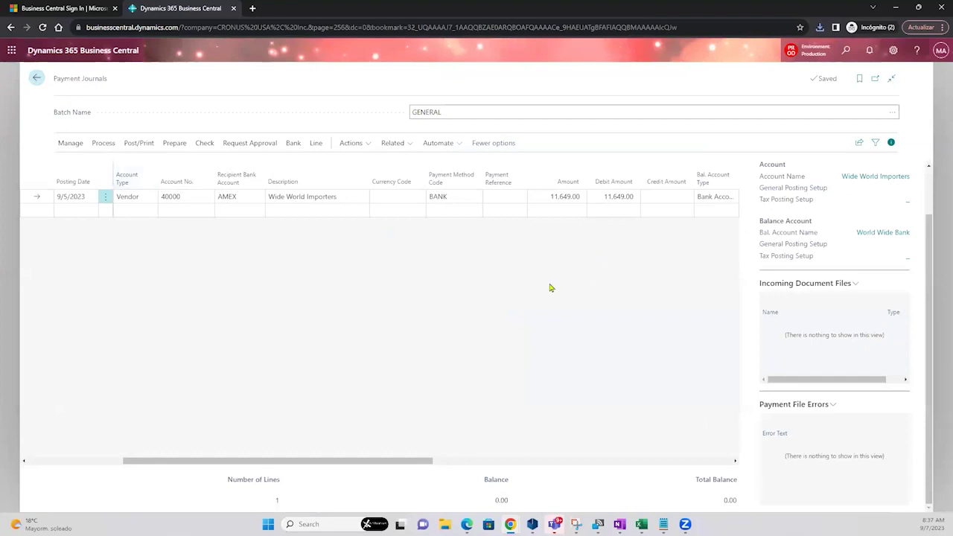
# - Reopen the Generate EFT Files page and try to generate the EFT file for the exported payment
pyautogui.click(846, 51)
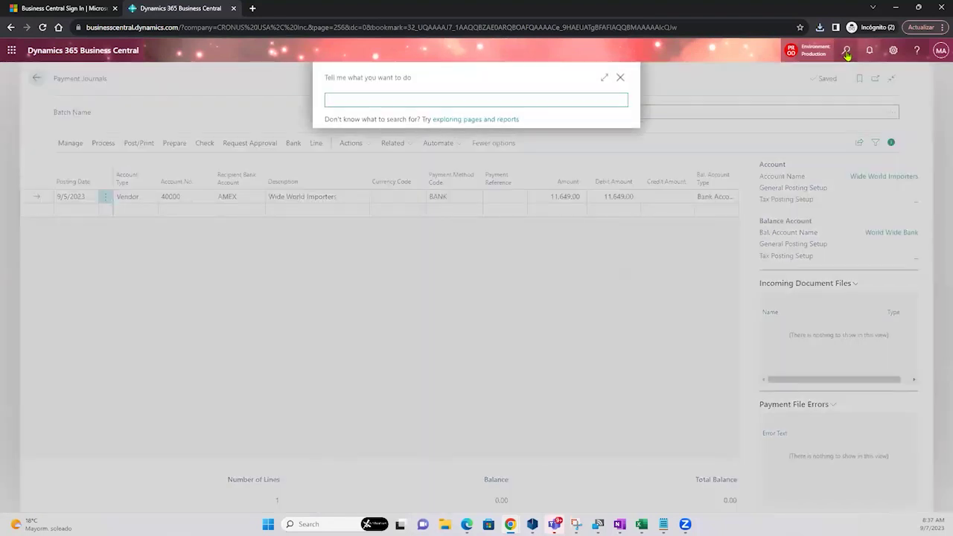
pyautogui.write('Generate EFT Files')
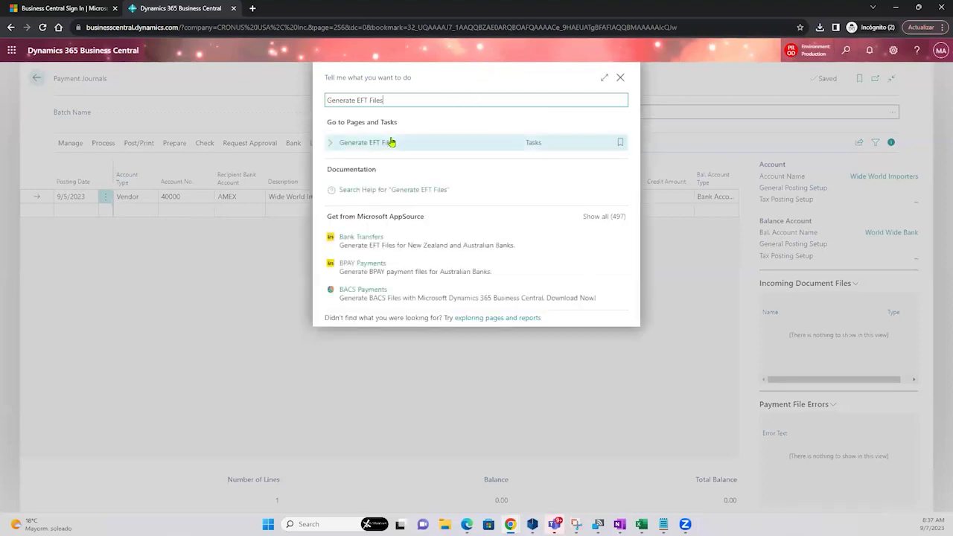
pyautogui.click(387, 140)
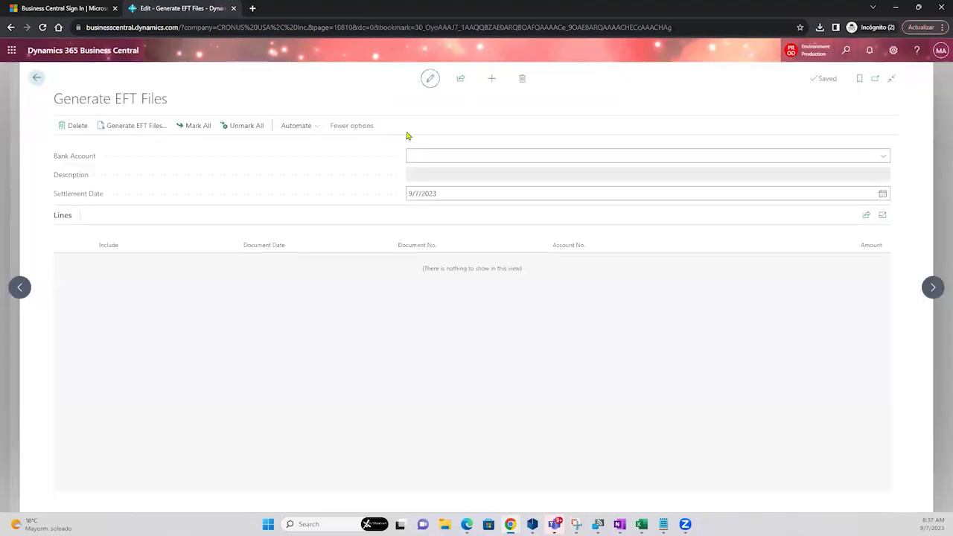
pyautogui.click(108, 124)
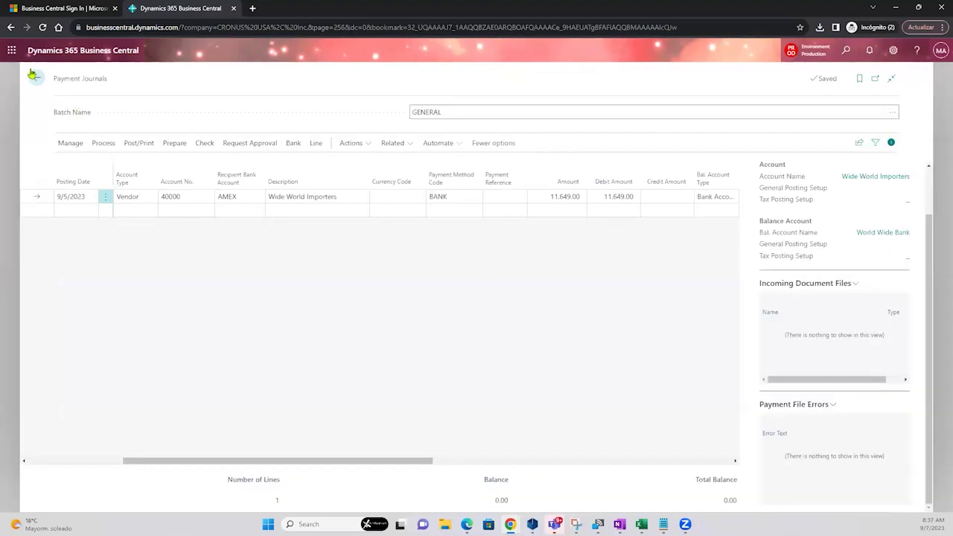
# - Try once more to post the GENERAL batch's payment line, and leave the error messages page
pyautogui.click(134, 142)
pyautogui.click(377, 234)
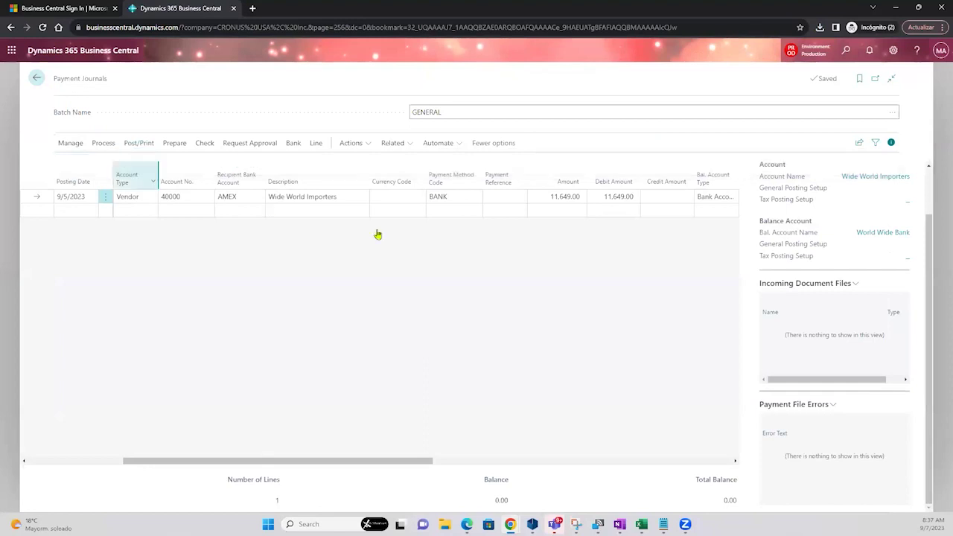
pyautogui.click(530, 315)
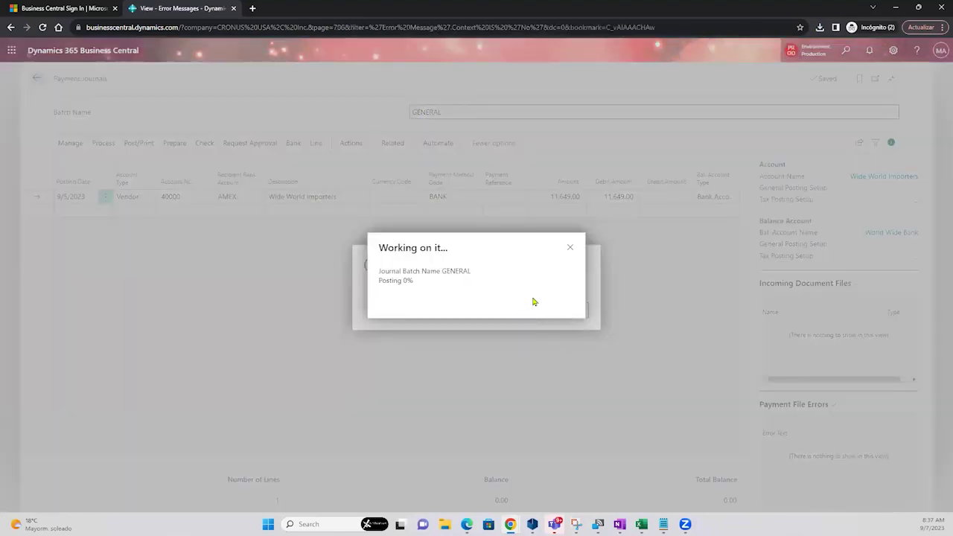
pyautogui.click(38, 79)
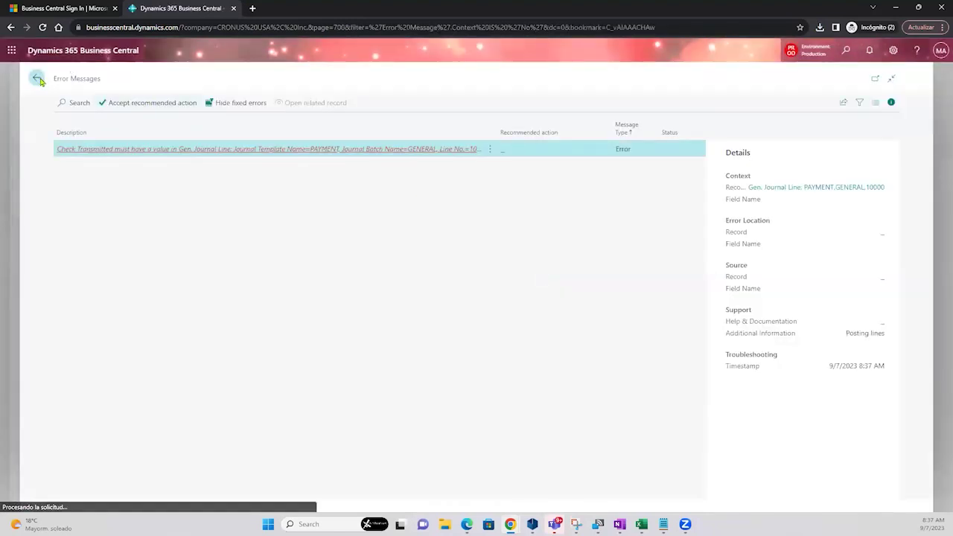
pyautogui.click(39, 80)
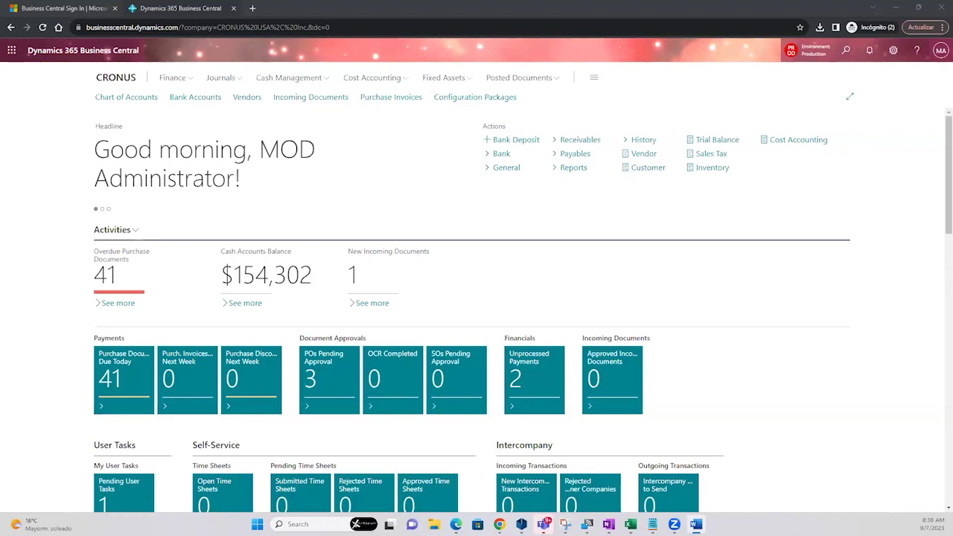
# - Switch to Word and examine the Wide World Importers remittance advice, including its title, vendor details, paid invoice and deposit amount
pyautogui.hotkey('alt', 'Tab')
pyautogui.moveTo(529, 202); pyautogui.dragTo(615, 191)
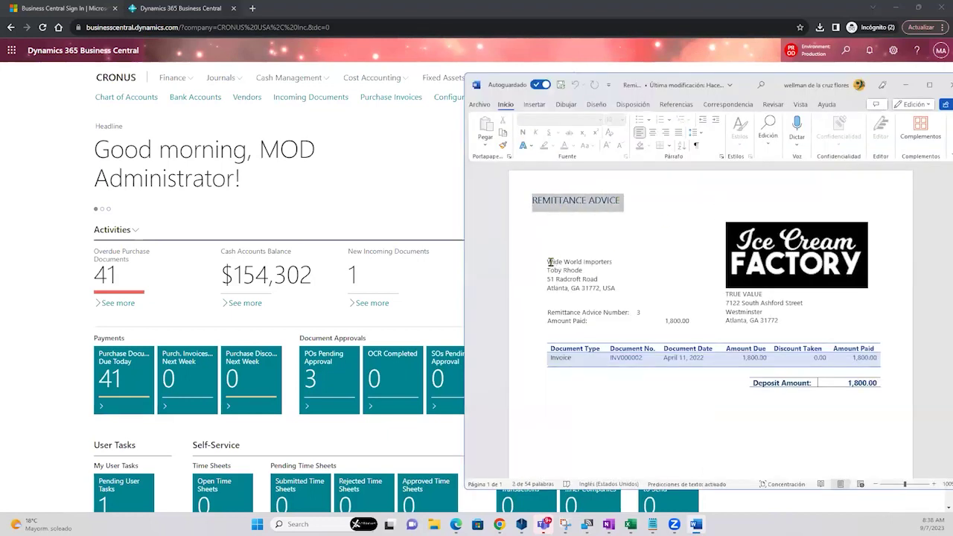
pyautogui.moveTo(549, 263); pyautogui.dragTo(630, 265)
pyautogui.click(602, 278)
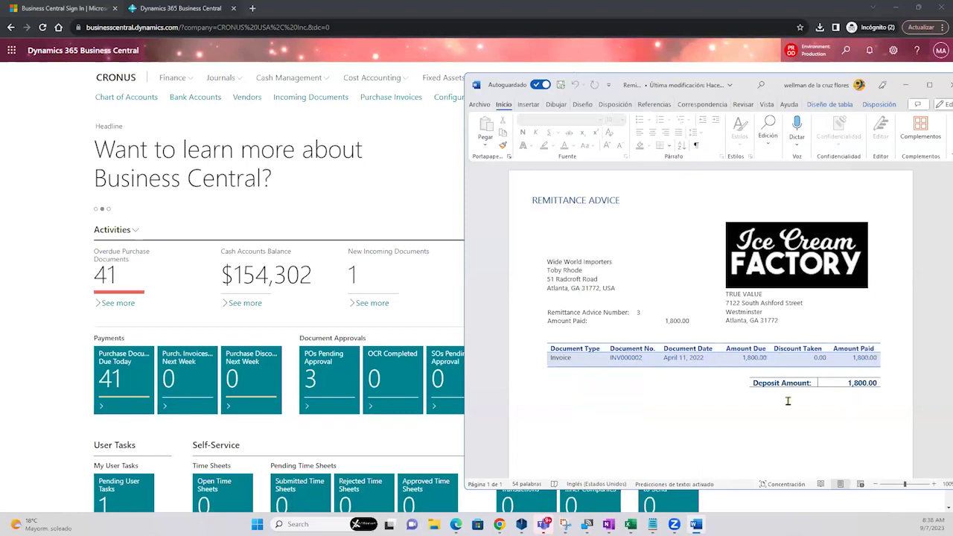
pyautogui.scroll(-5, 748, 308)
pyautogui.scroll(4, 749, 308)
pyautogui.scroll(1, 749, 308)
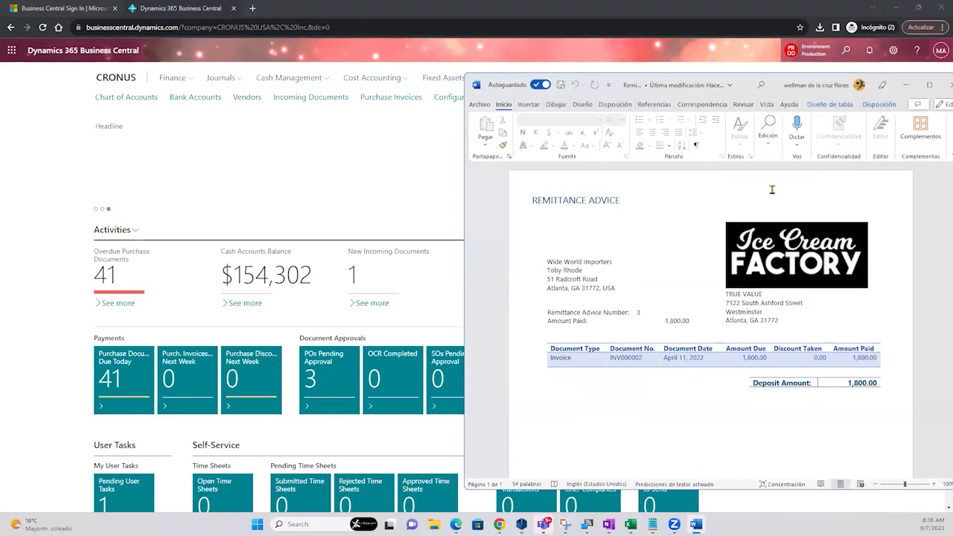